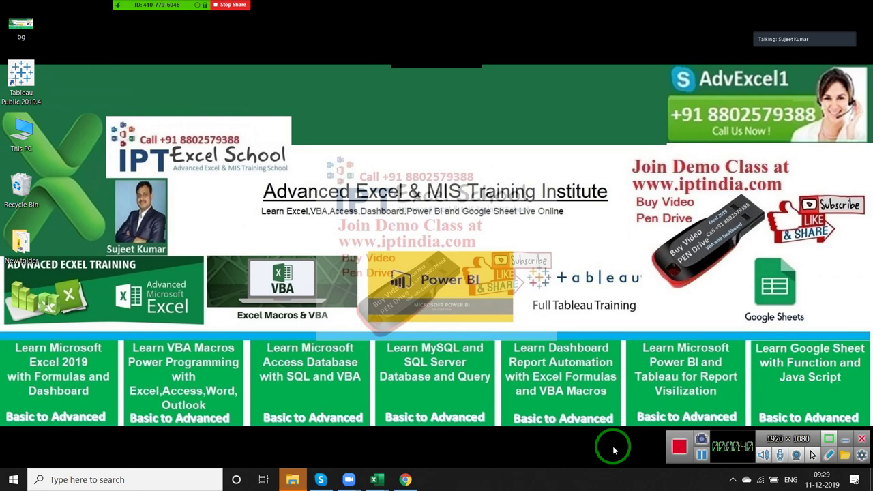
Launch Power BI Desktop from Start search ('pow'), then bring Chrome back up
key("super")
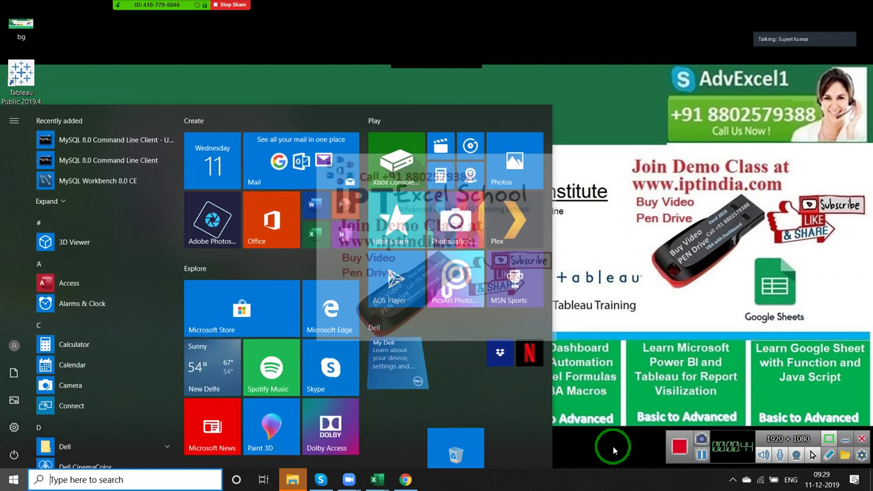
type("pow")
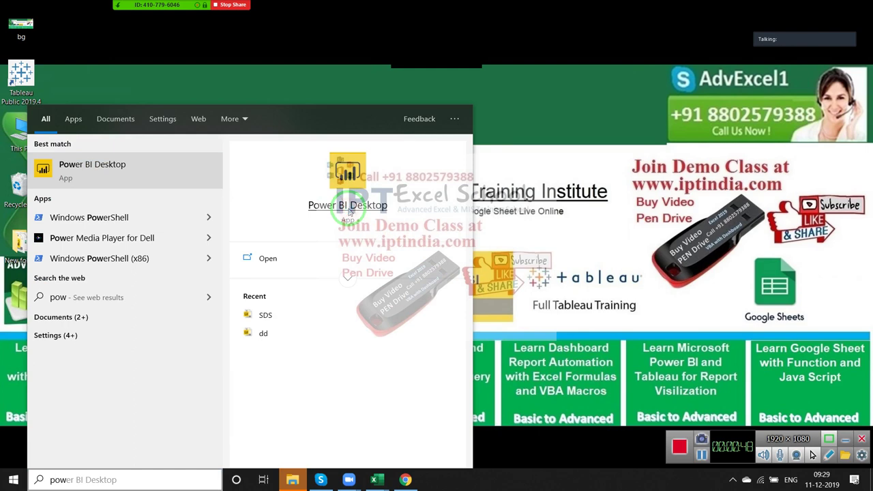
left_click(348, 206)
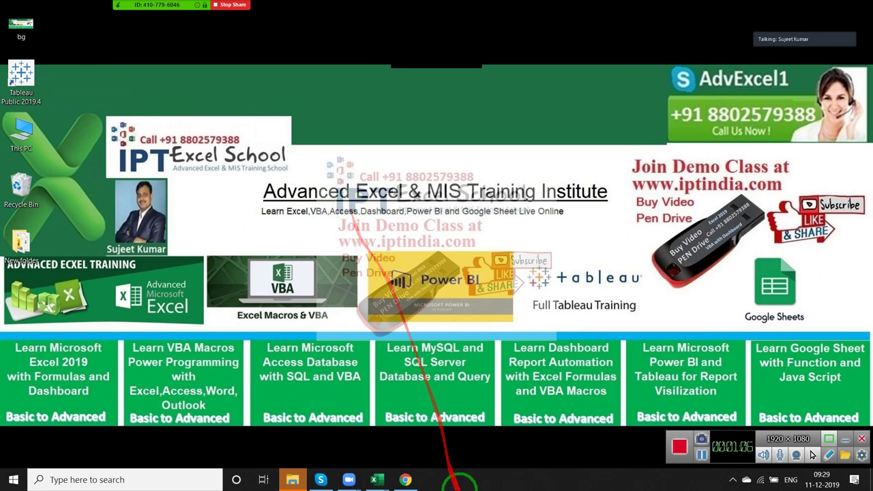
left_click(405, 479)
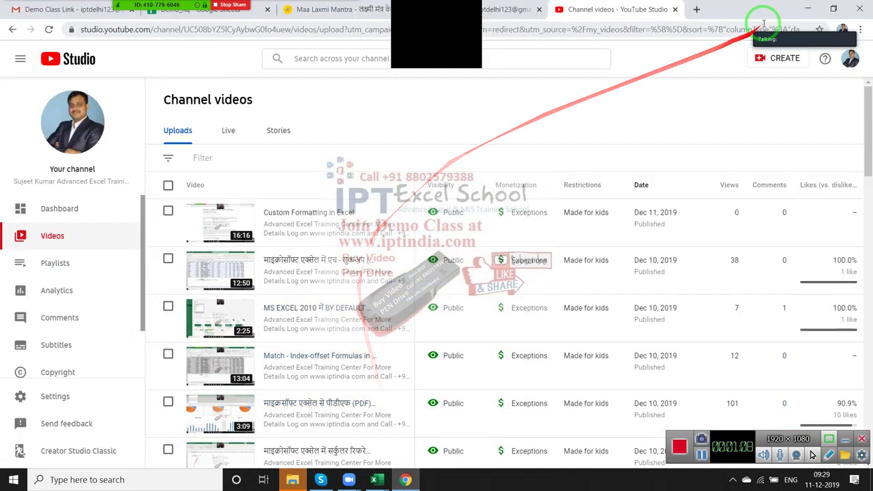
In a new Chrome tab, go to google.com and search for 'dashboard'
left_click(697, 10)
type("google.com")
key("Return")
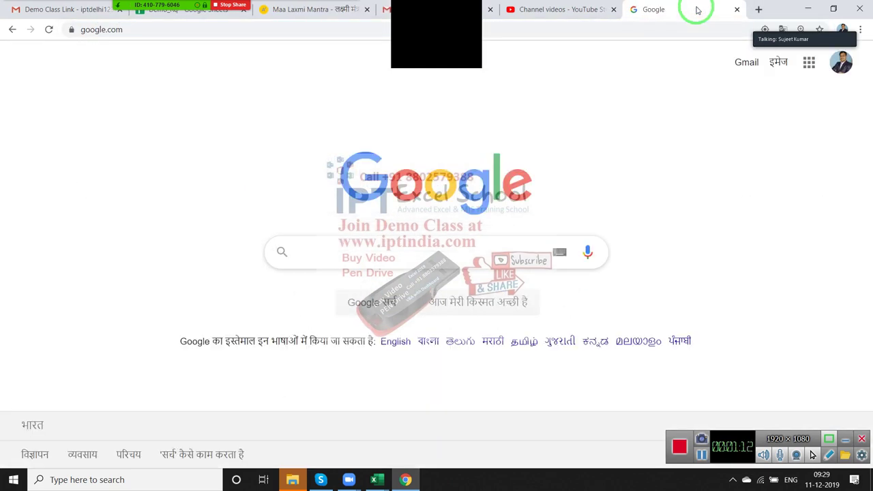
type("das")
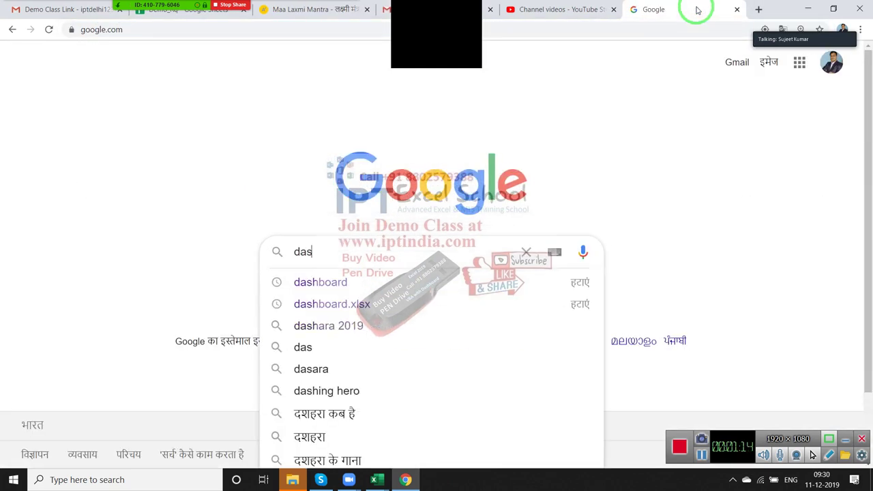
key("Down")
key("Return")
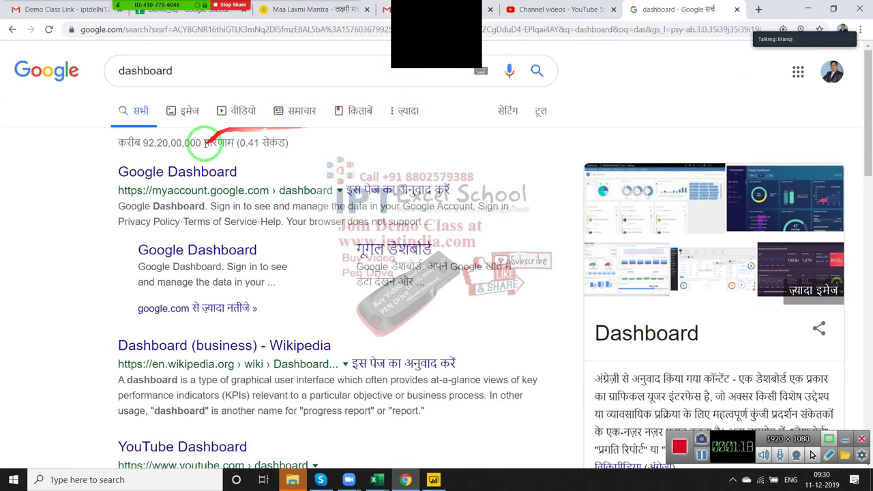
Browse the dashboard image results, then minimise to the desktop with Win+D
left_click(191, 111)
scroll(219, 170, "down", 1)
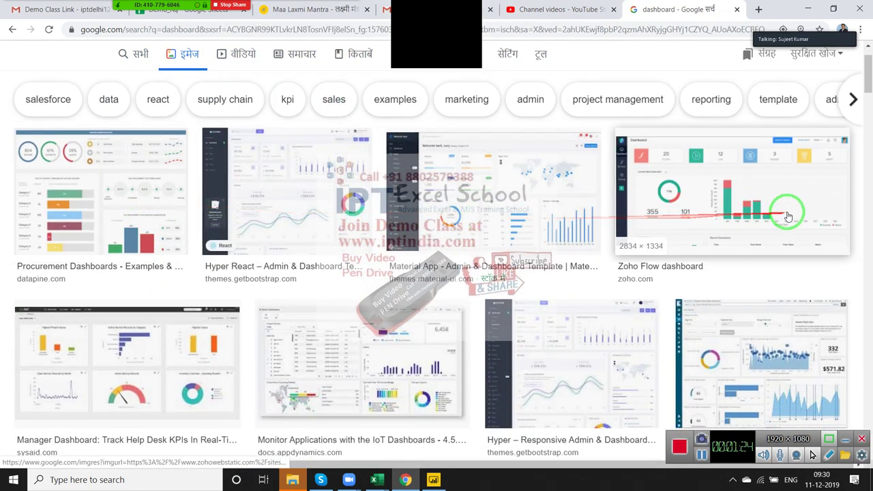
scroll(791, 221, "down", 2)
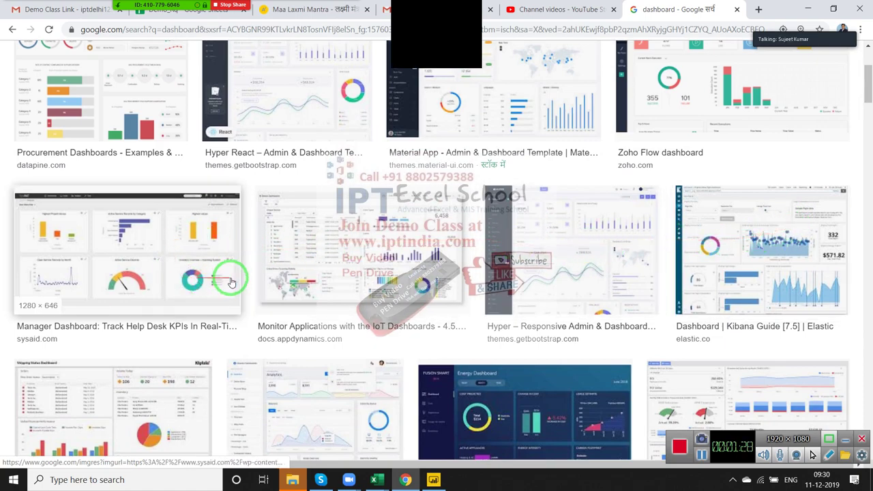
scroll(230, 278, "down", 1)
scroll(231, 345, "down", 1)
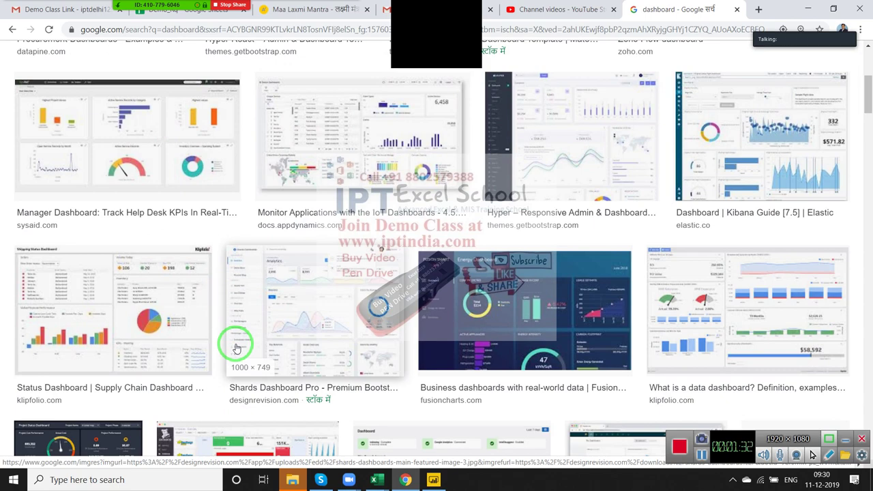
scroll(235, 345, "down", 1)
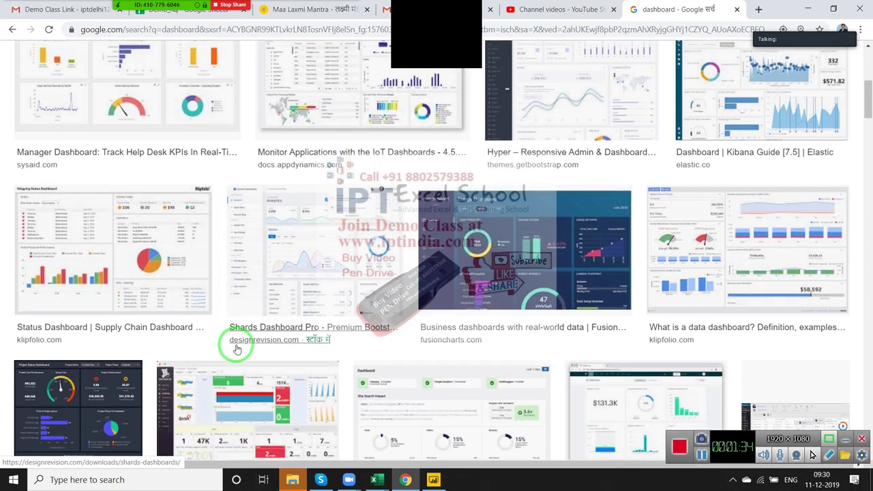
scroll(236, 344, "down", 1)
scroll(309, 352, "down", 2)
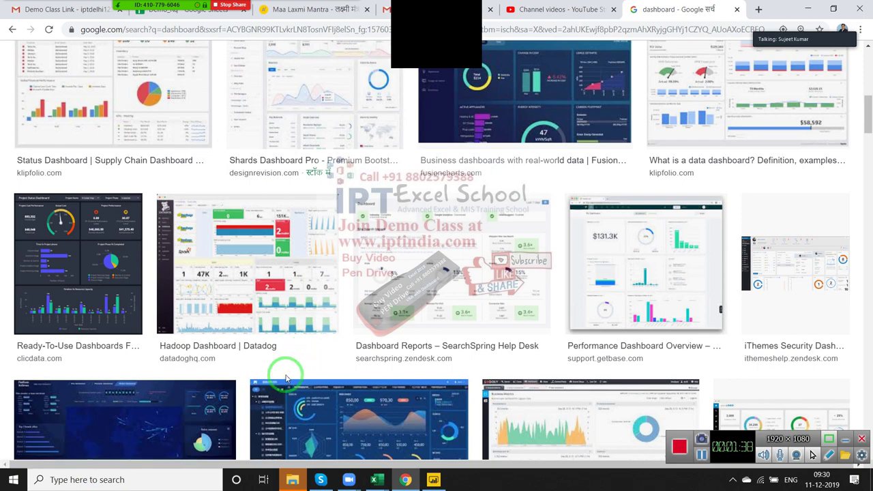
scroll(361, 351, "up", 2)
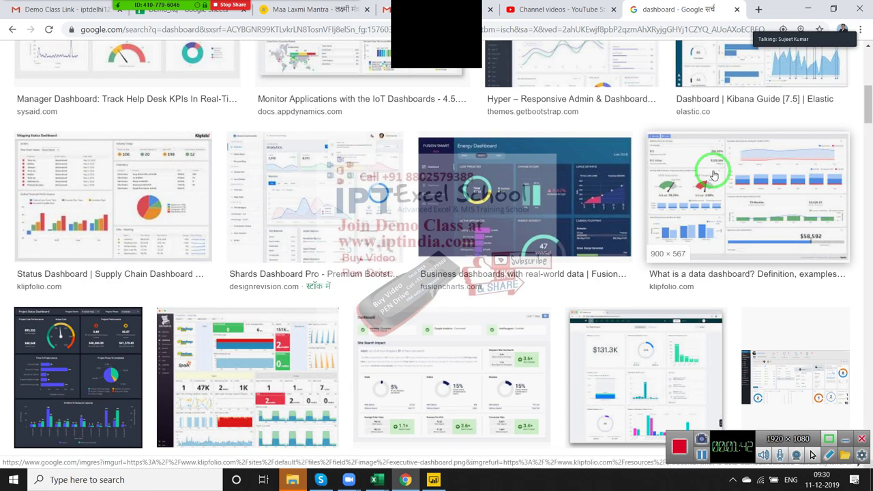
scroll(713, 176, "up", 2)
scroll(637, 200, "down", 1)
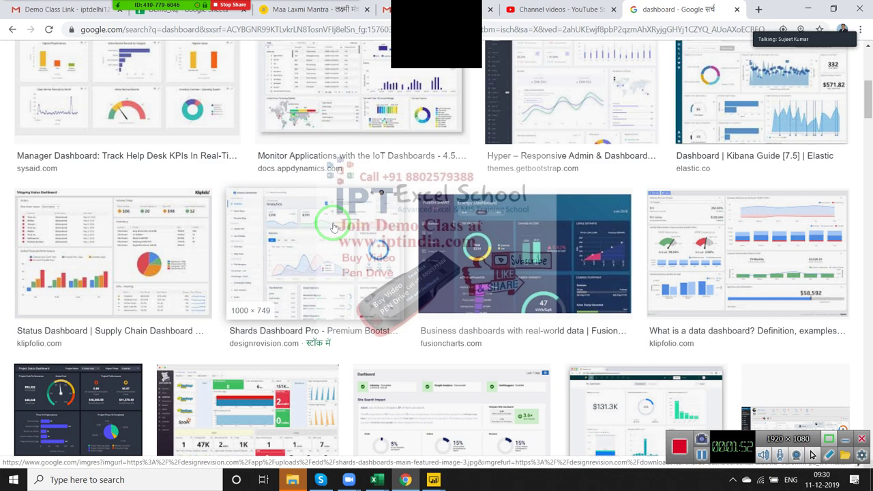
key("super+d")
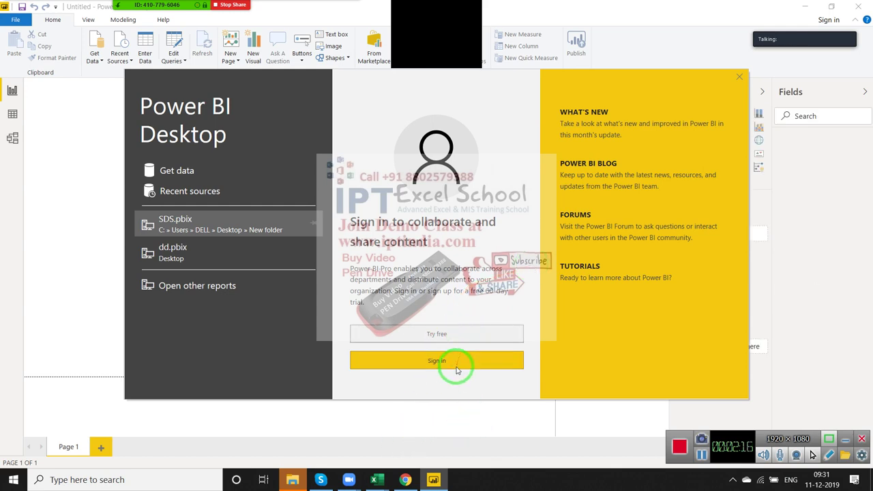
Sign in to Power BI Desktop with the account e-mail and password
left_click(455, 370)
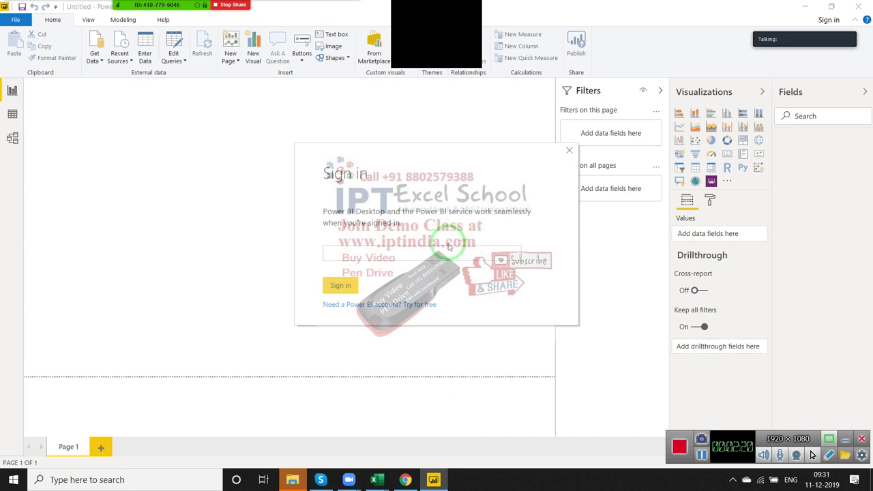
type("ipt")
key("BackSpace")
key("BackSpace")
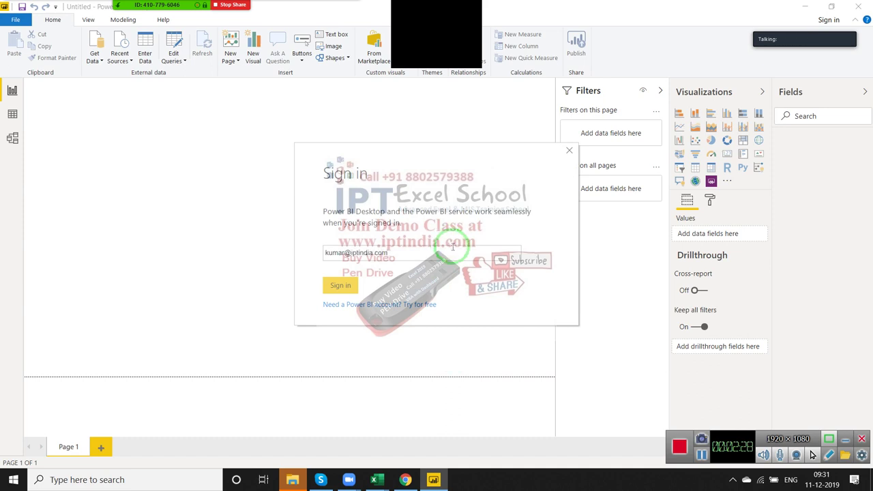
left_click(344, 287)
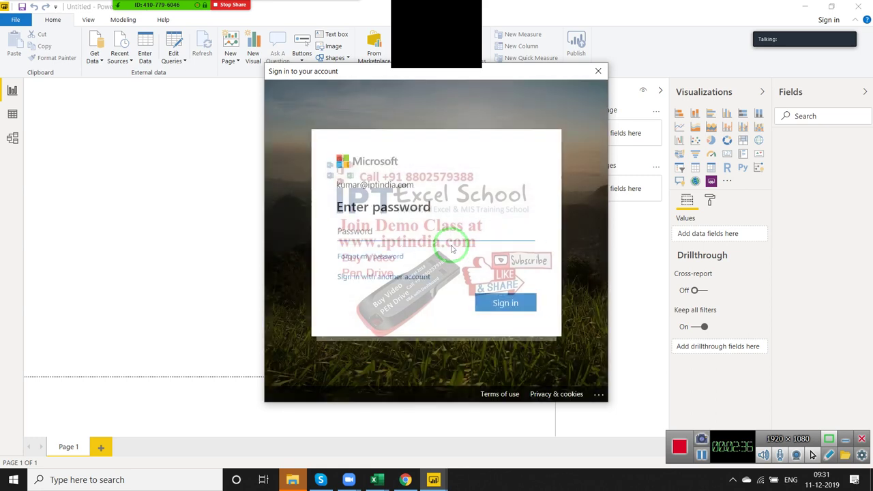
type("***")
type("******")
type("**")
left_click(505, 311)
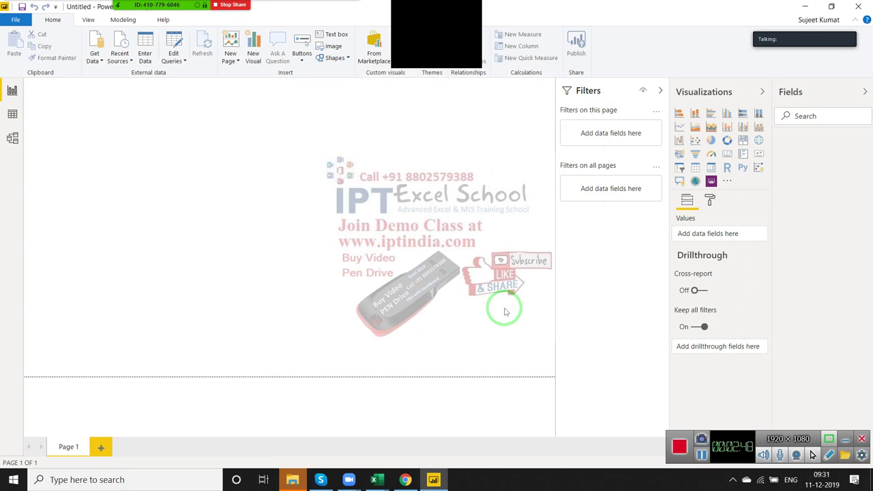
mouse_move(786, 37)
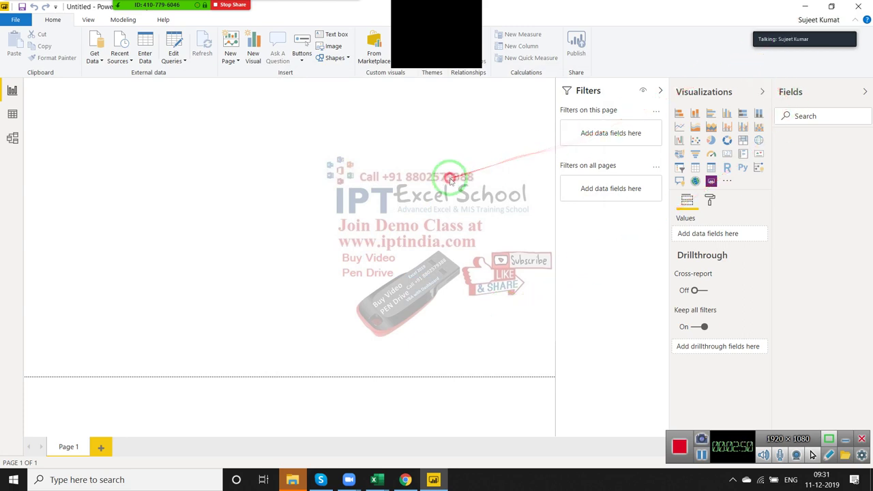
Import the Data table from the DD Excel workbook via Get Data > Excel and Navigator
left_click(96, 60)
left_click(105, 89)
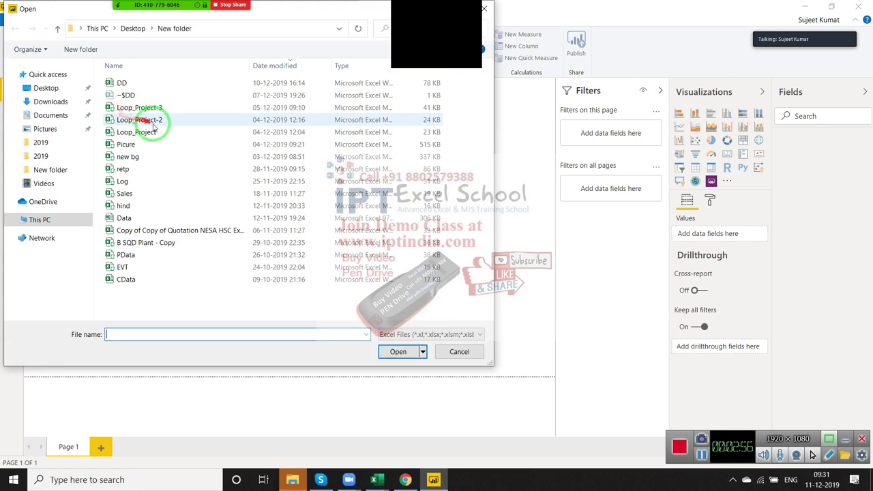
left_click(122, 83)
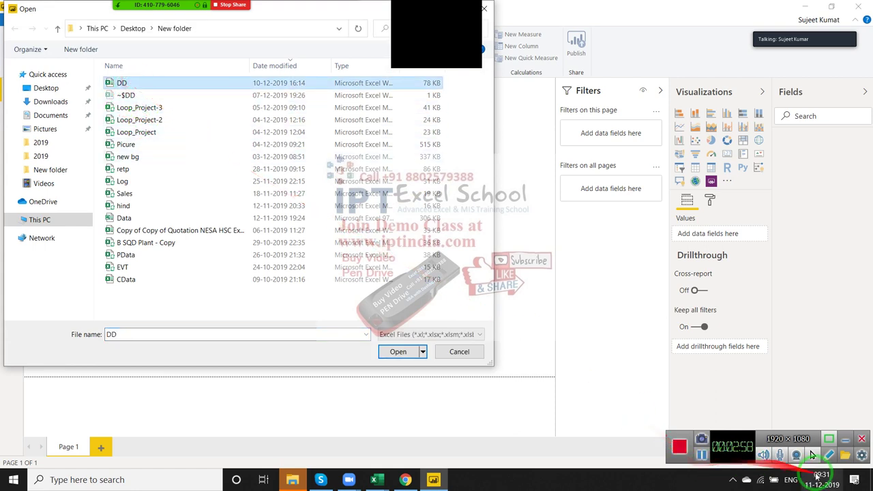
left_click(399, 360)
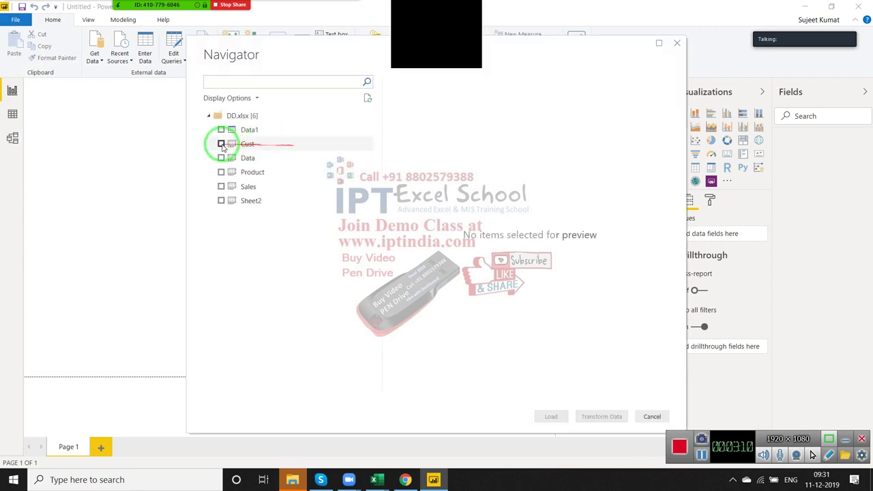
left_click(219, 159)
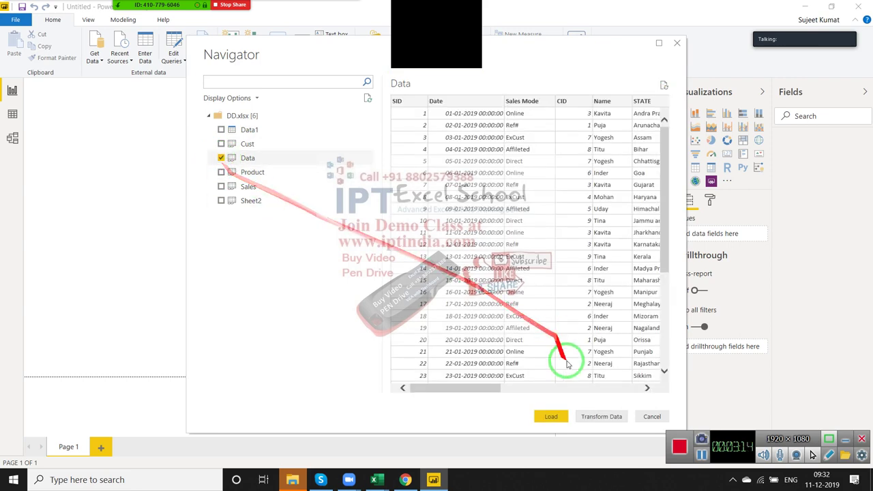
left_click(556, 417)
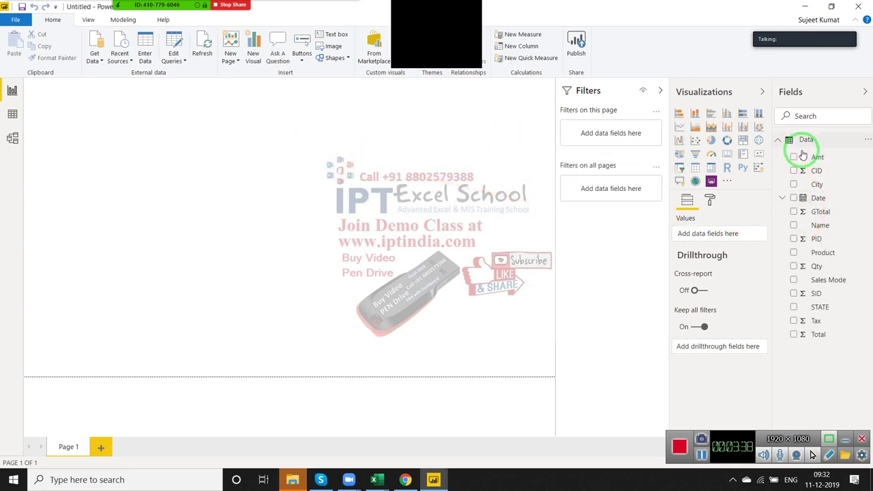
Add a gauge showing the Amt total
left_click(710, 158)
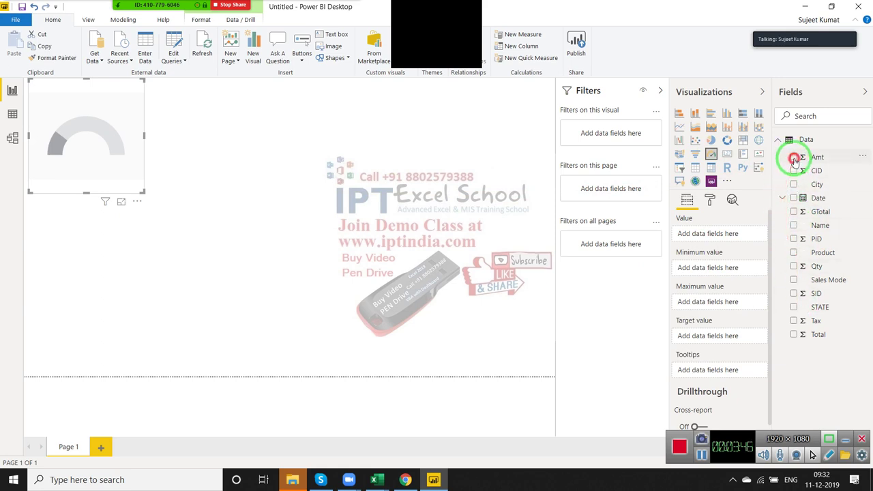
left_click(792, 158)
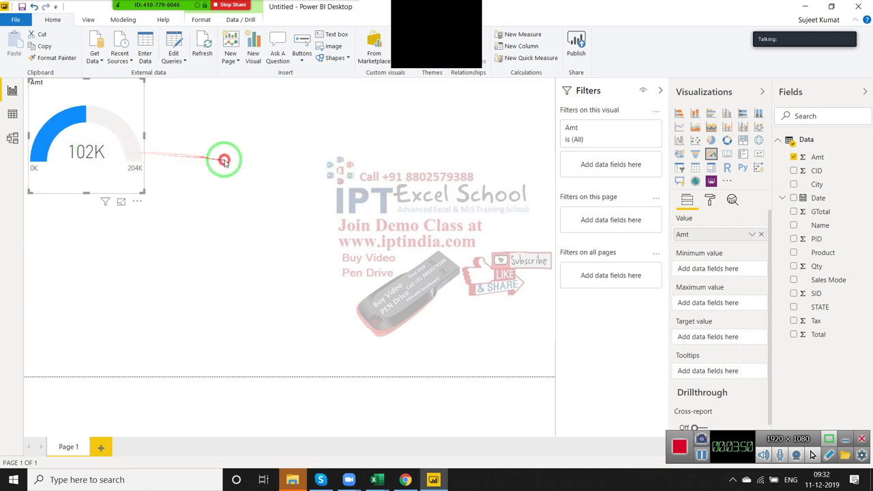
left_click(257, 192)
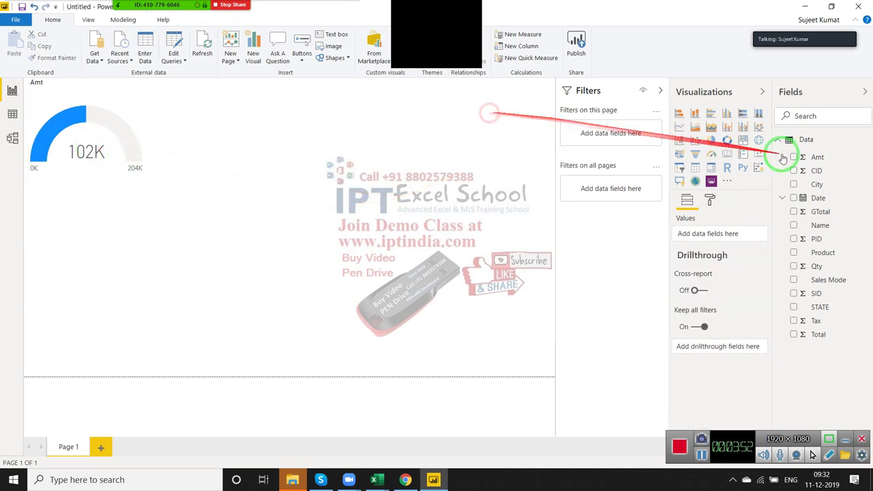
Add a second gauge for Qty and move it to the top right of the page
left_click(711, 154)
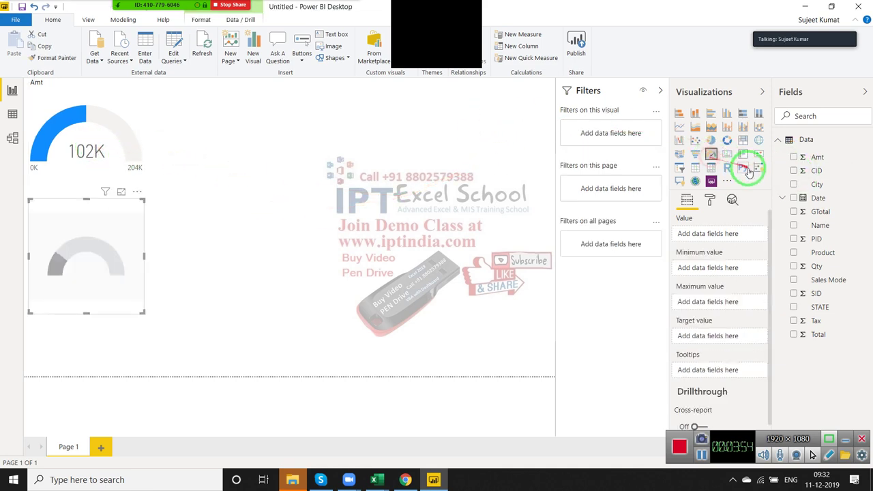
left_click(794, 266)
left_click_drag(74, 215, 480, 92)
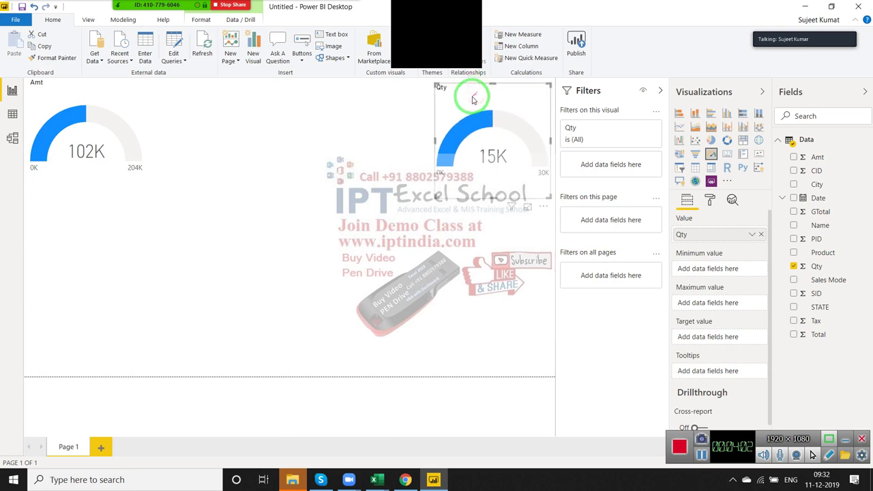
left_click(137, 122)
left_click(295, 256)
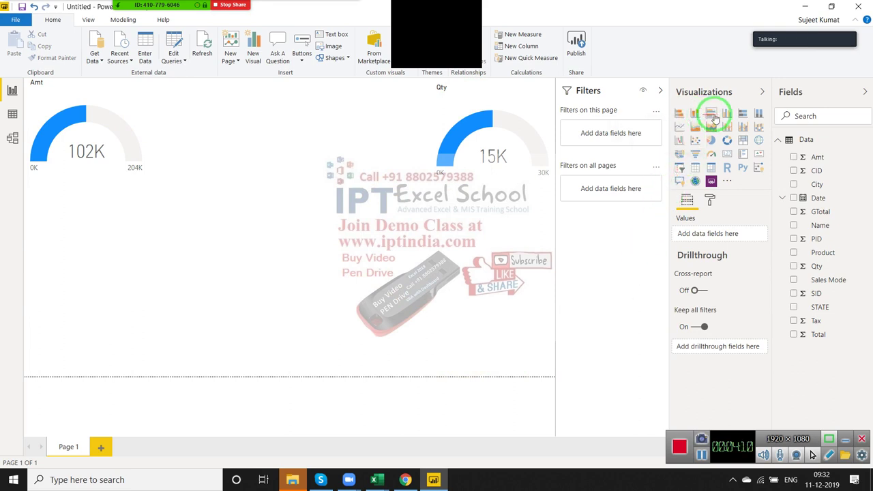
Create a Qty by Name column chart, widen it and nudge it up under the Amt gauge
left_click(727, 118)
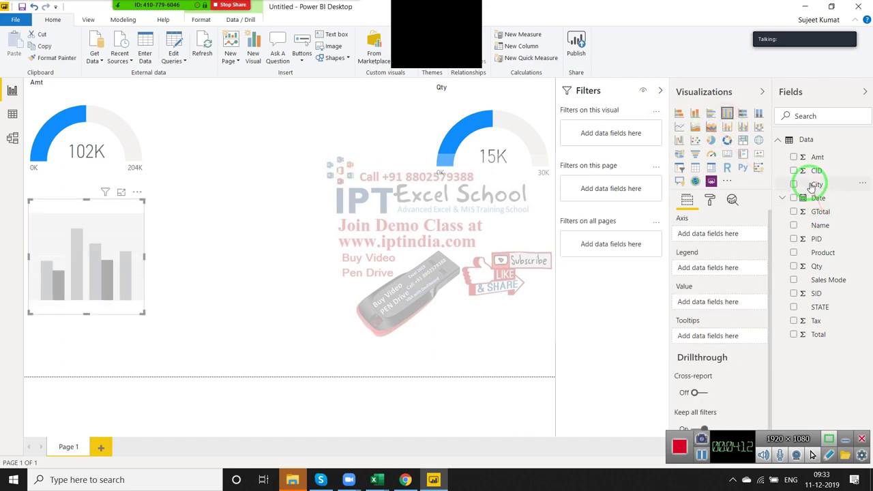
left_click(793, 225)
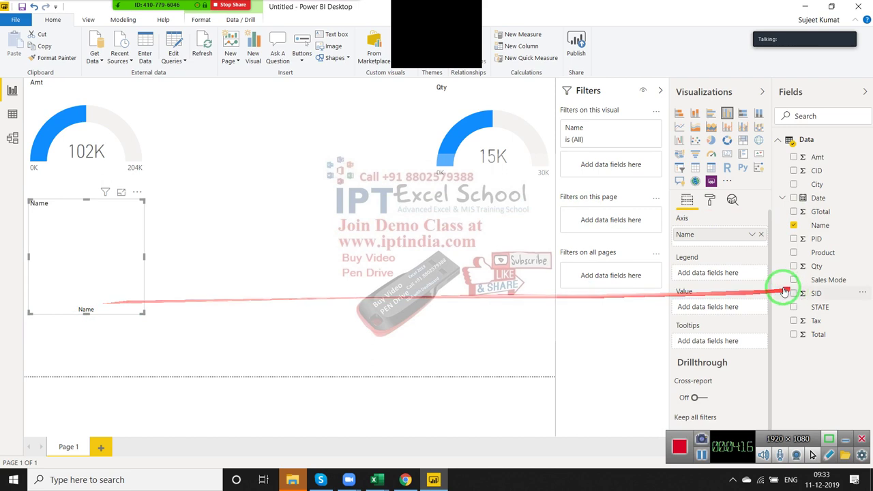
left_click_drag(798, 265, 739, 279)
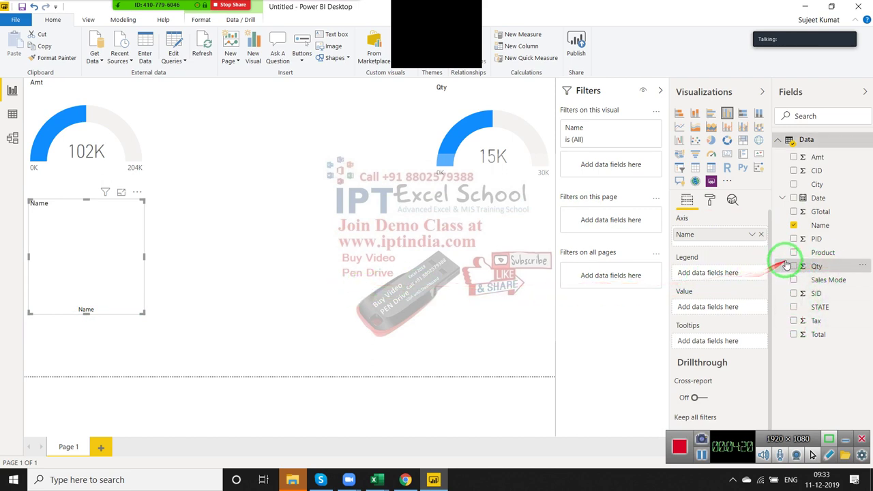
left_click(793, 266)
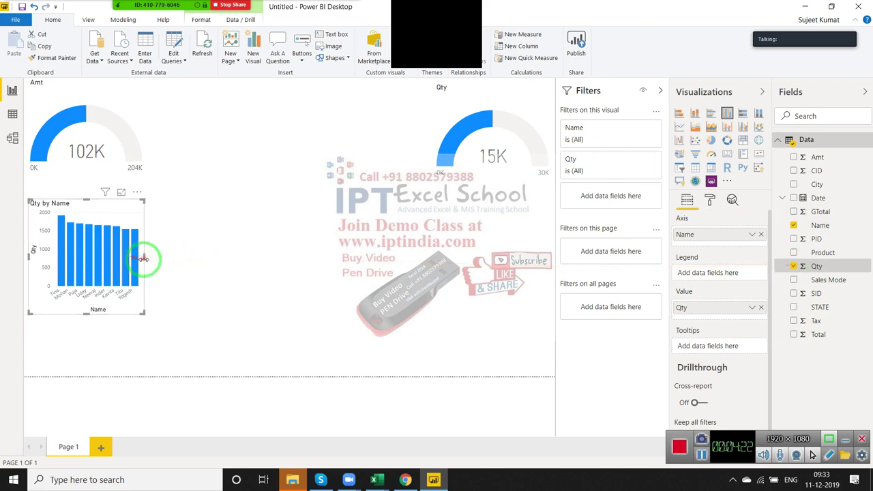
left_click_drag(161, 259, 171, 259)
left_click(198, 257)
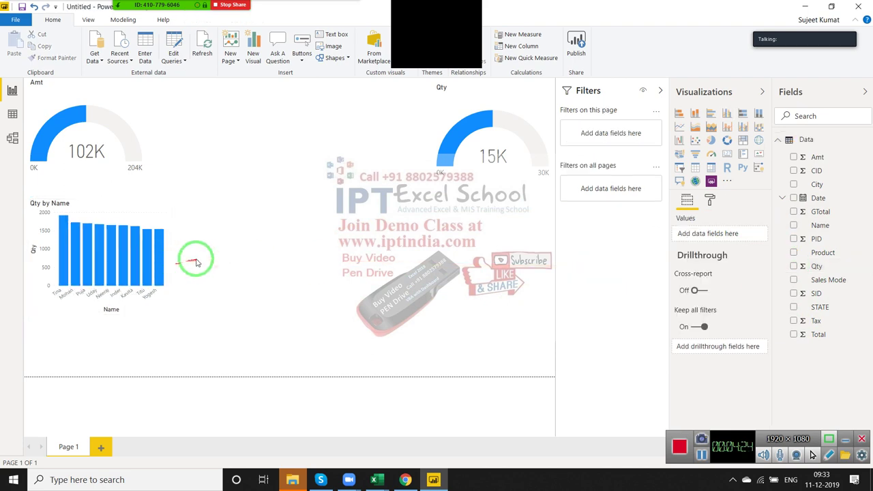
left_click(84, 214)
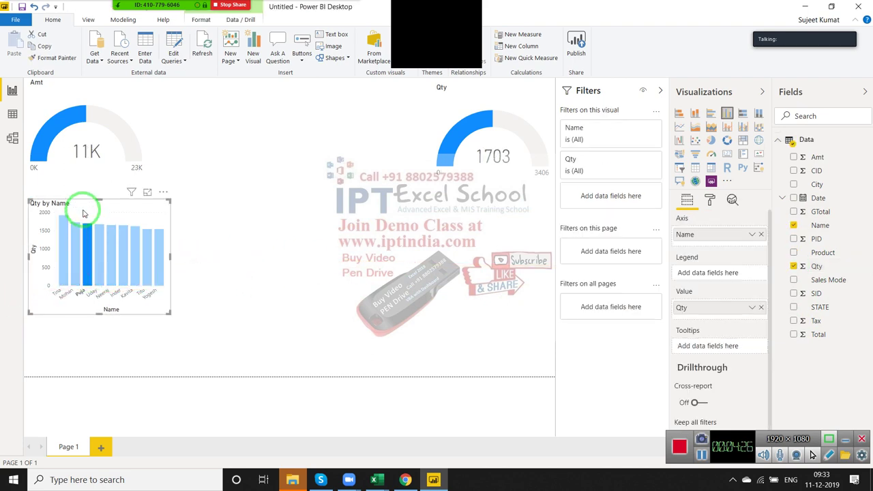
left_click_drag(82, 197, 84, 188)
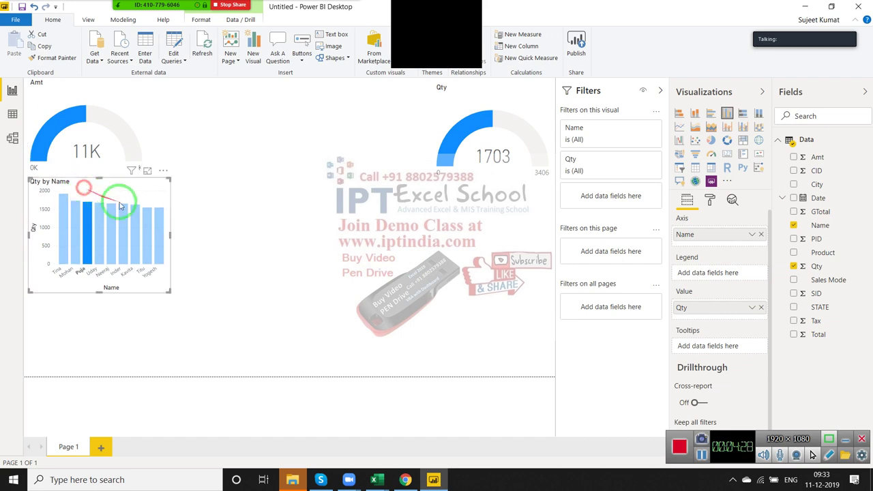
left_click(250, 234)
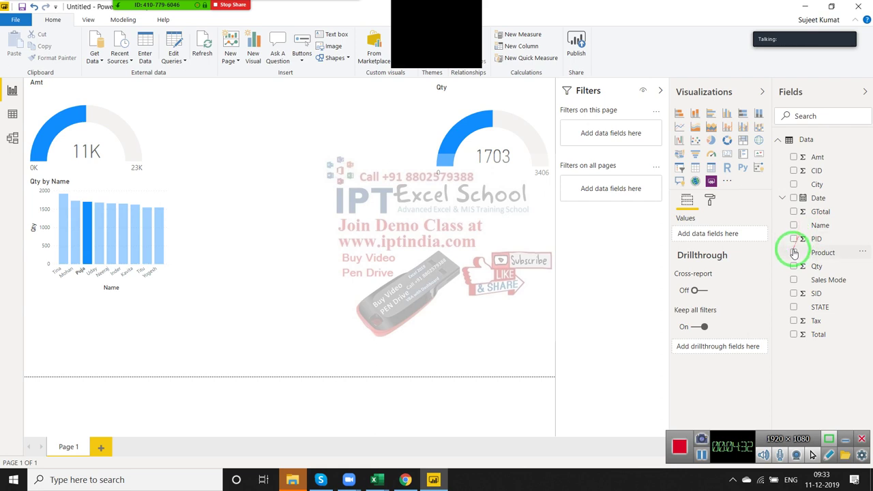
Create a Qty by Sales Mode pie chart, move it beside the column chart and enlarge it
left_click(794, 281)
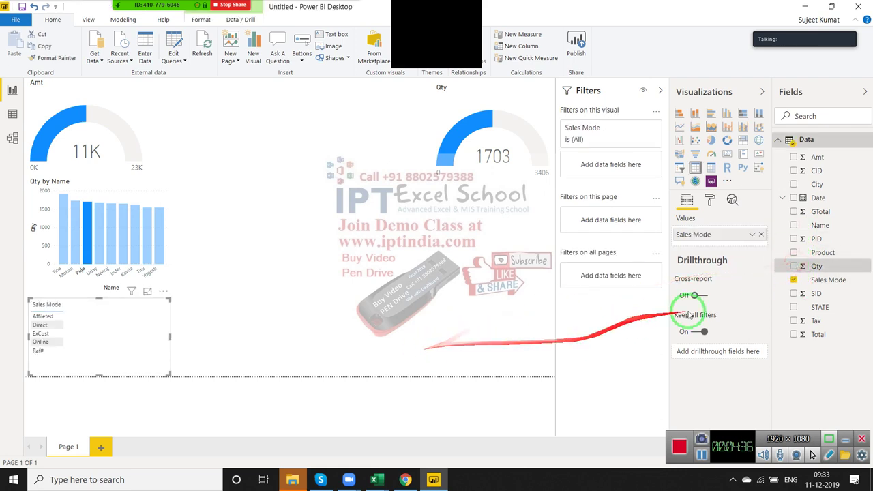
left_click(793, 267)
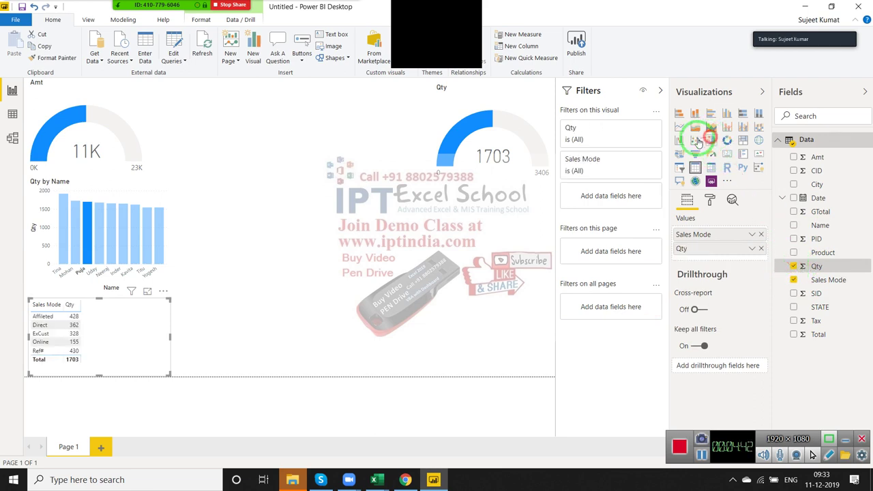
left_click(710, 140)
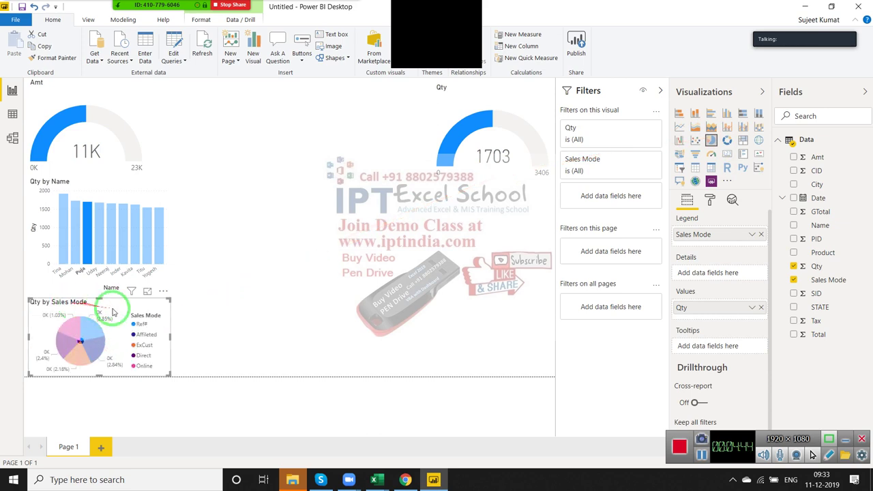
mouse_move(113, 312)
left_mouse_down()
mouse_move(264, 204)
mouse_move(263, 187)
left_mouse_up()
left_click_drag(319, 253, 327, 292)
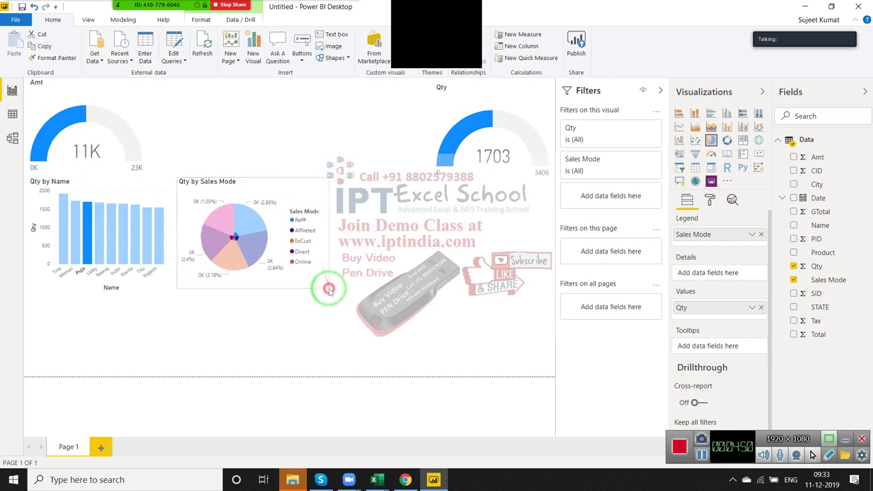
left_click(334, 287)
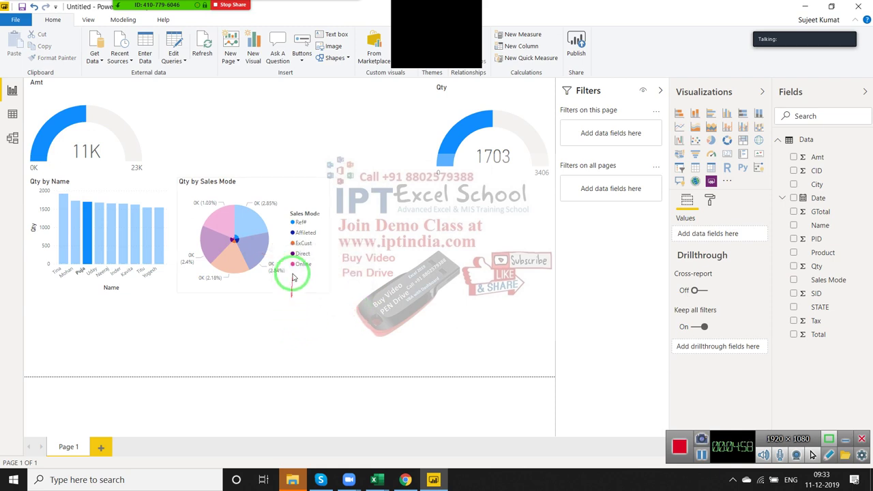
Test the Affileted highlight across visuals, then add STATE as the pie's details
left_click(247, 249)
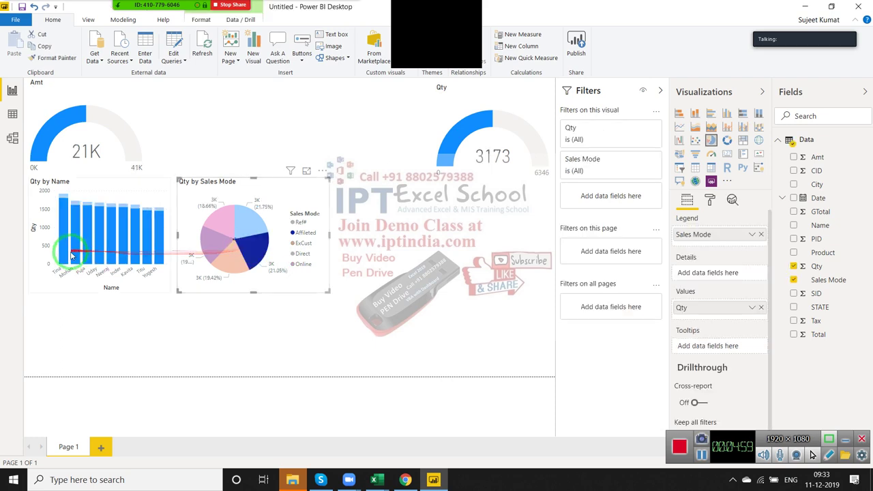
left_click(143, 353)
left_click(206, 318)
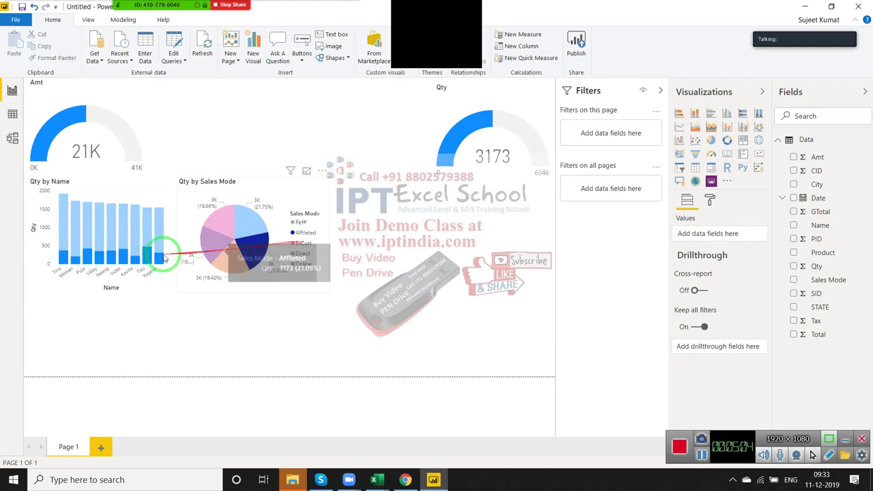
left_click(254, 287)
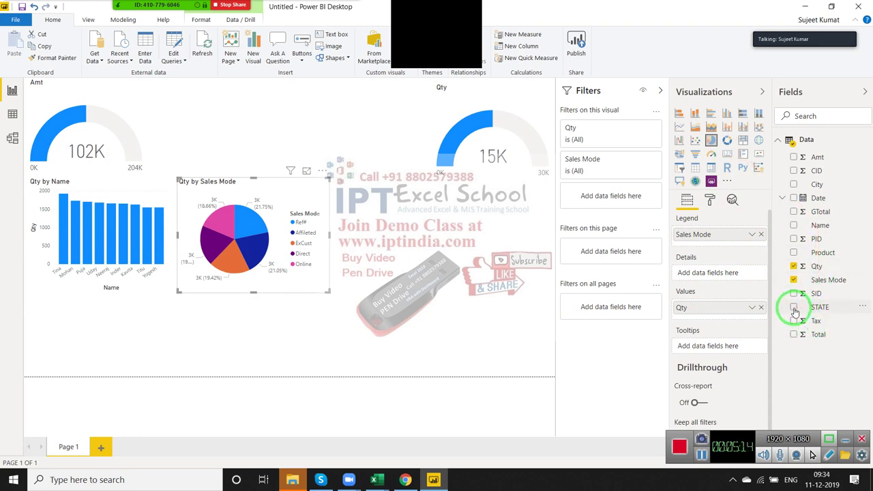
left_click(794, 308)
Remove STATE from the pie, then build an Amt by STATE map and enlarge it beside the pie
left_click_drag(710, 273, 405, 237)
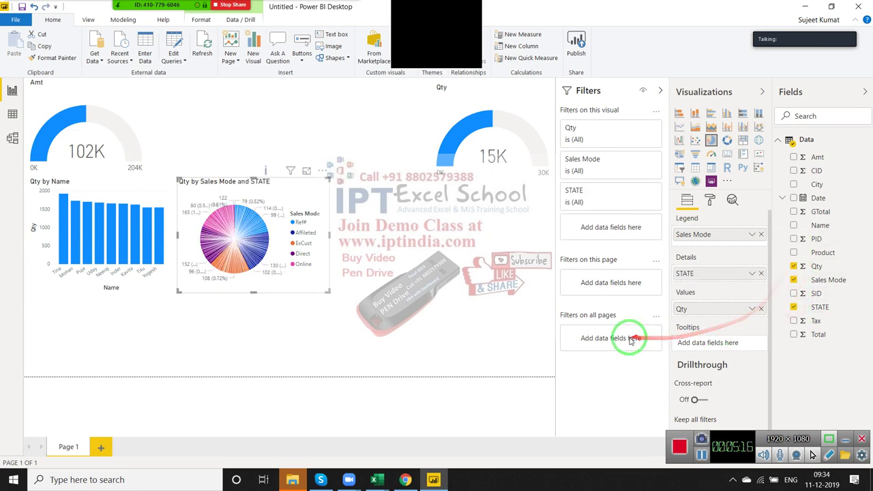
left_click(401, 233)
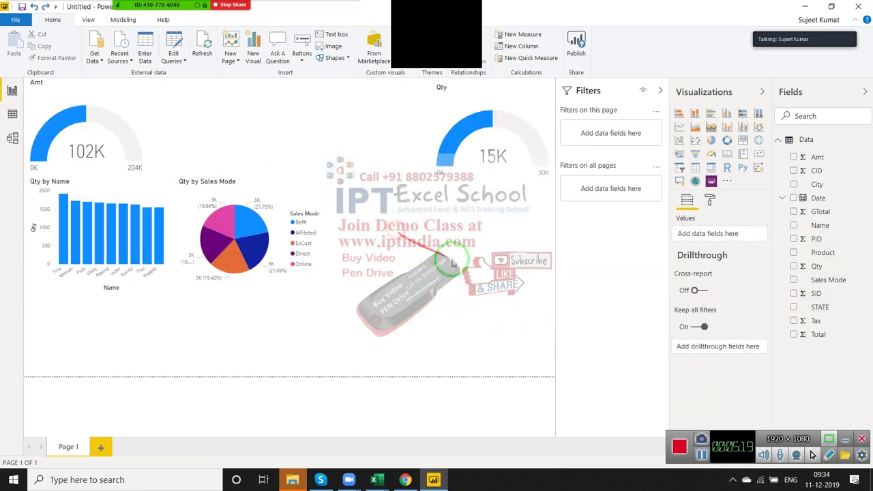
left_click(793, 309)
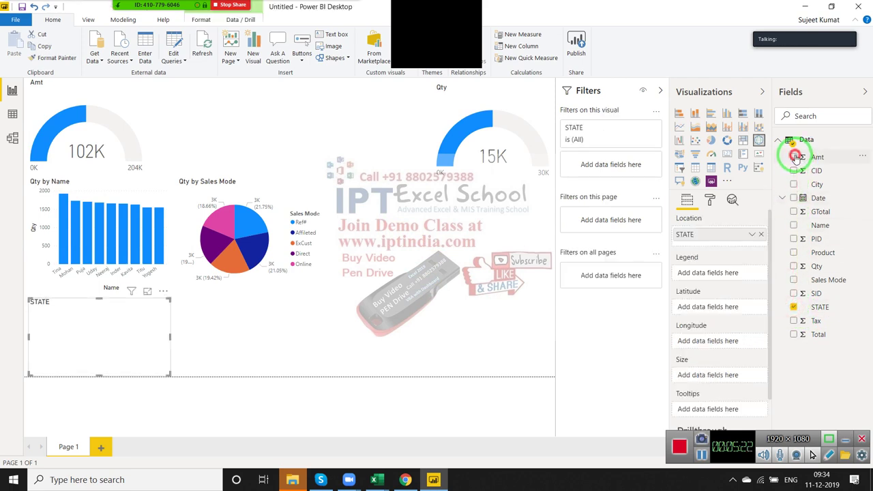
left_click(794, 157)
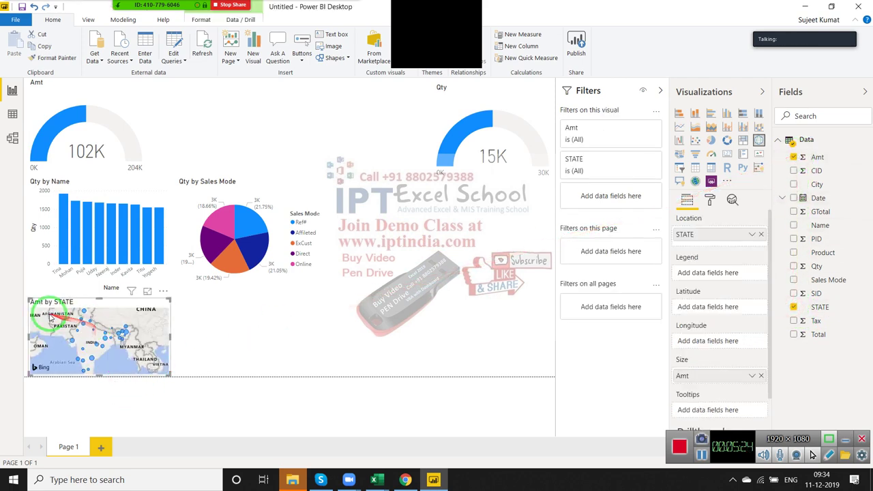
left_click_drag(50, 315, 370, 183)
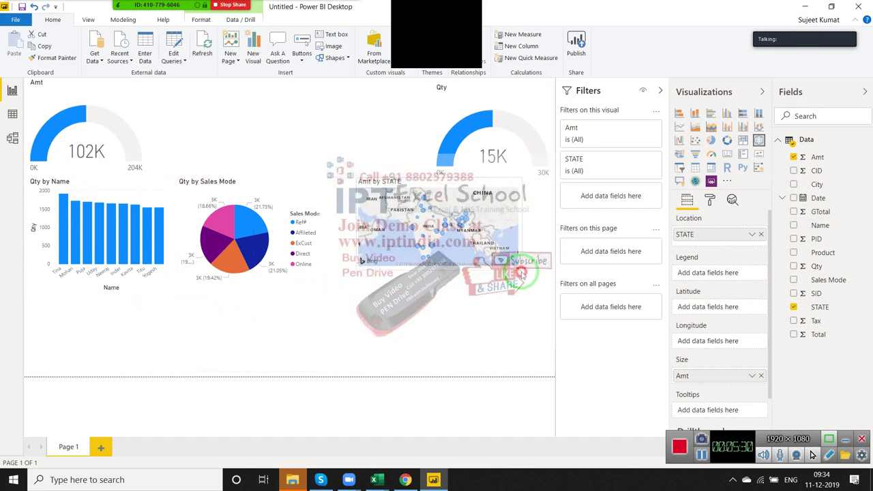
left_click_drag(498, 257, 534, 285)
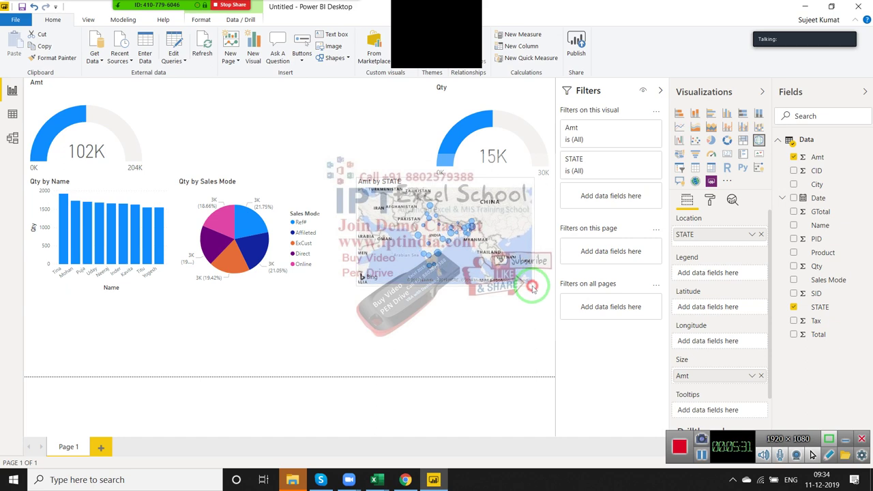
left_click(409, 320)
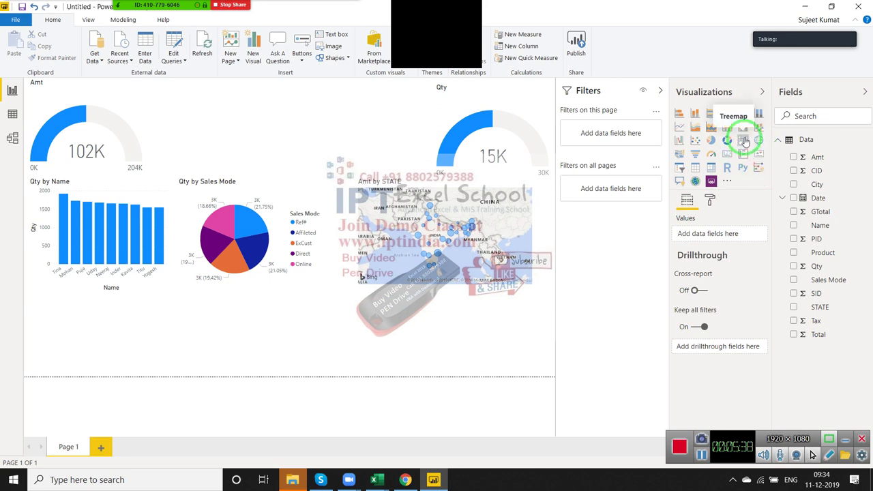
Add a Qty by Product treemap stretched across the page width
left_click(743, 140)
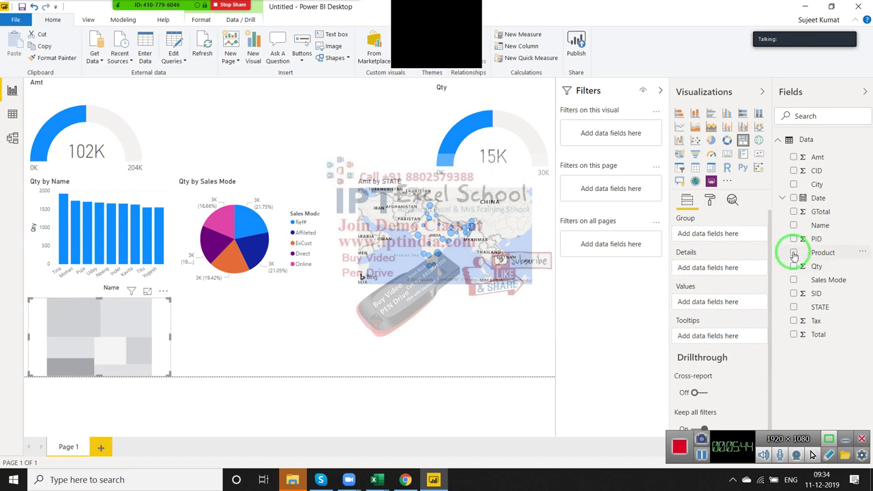
left_click(793, 254)
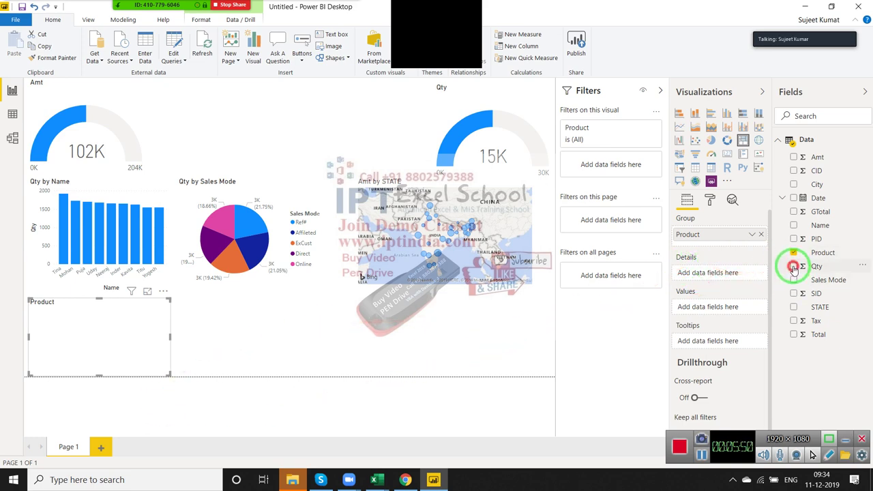
left_click(793, 267)
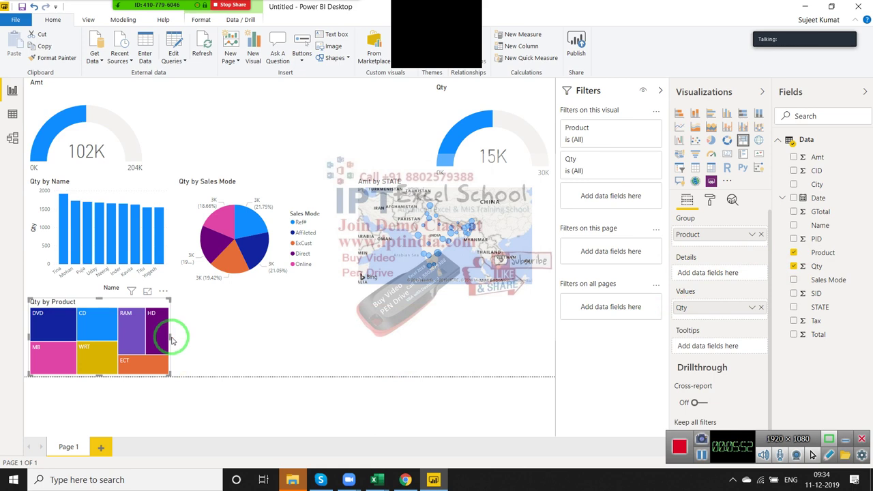
left_click_drag(170, 335, 551, 331)
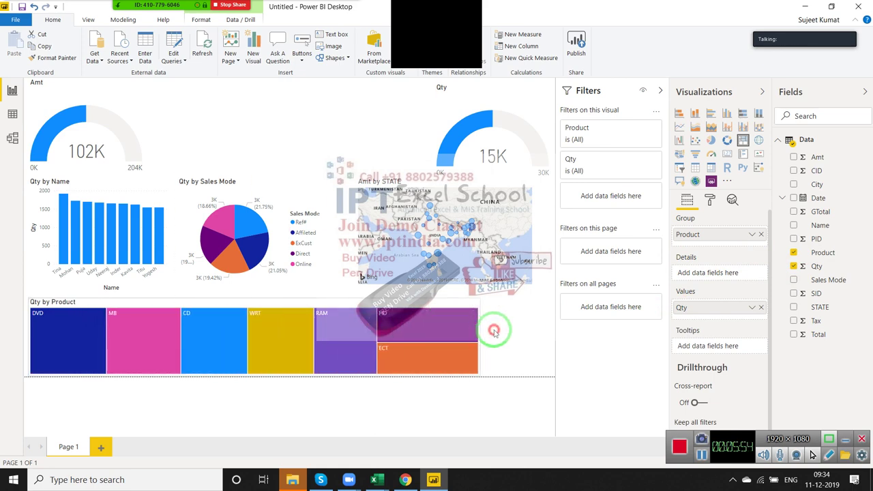
left_click(250, 135)
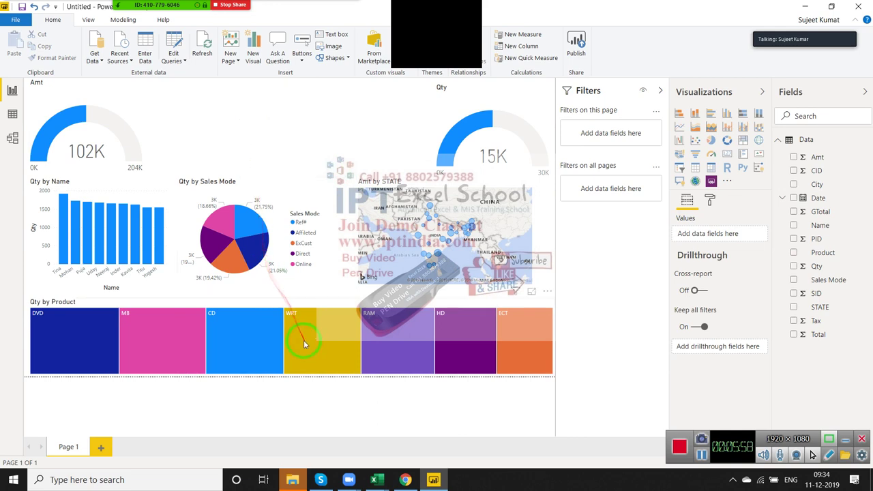
Check the WRT product highlight, then add City as the treemap's details
left_click(303, 340)
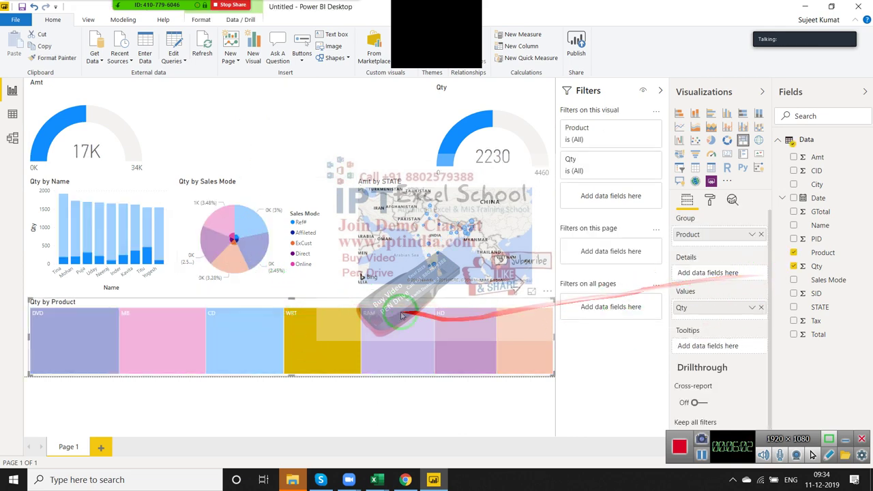
left_click(304, 320)
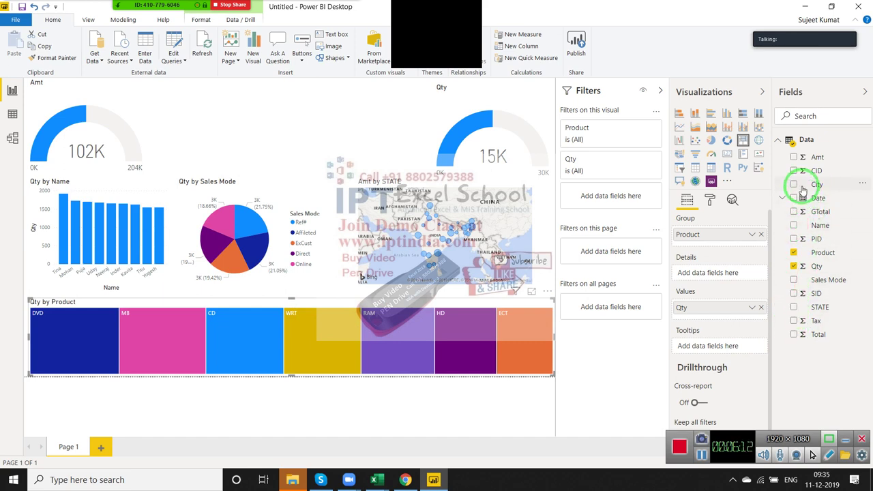
left_click_drag(801, 185, 498, 329)
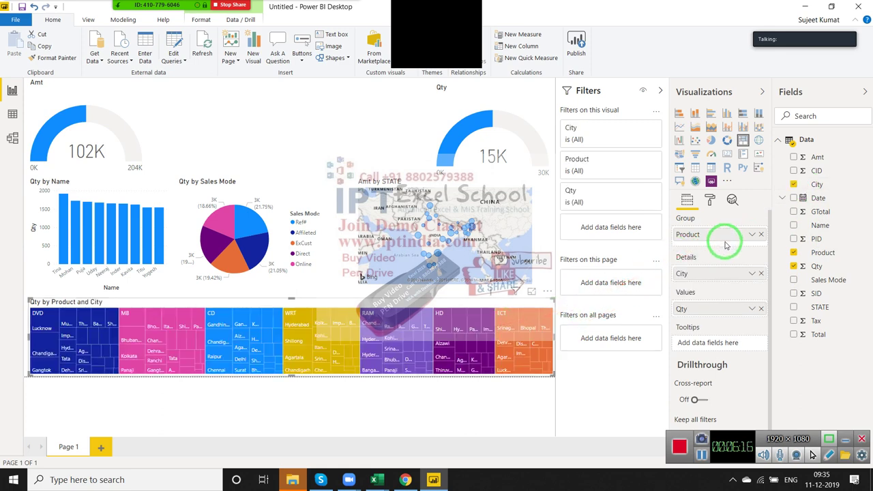
left_click(338, 399)
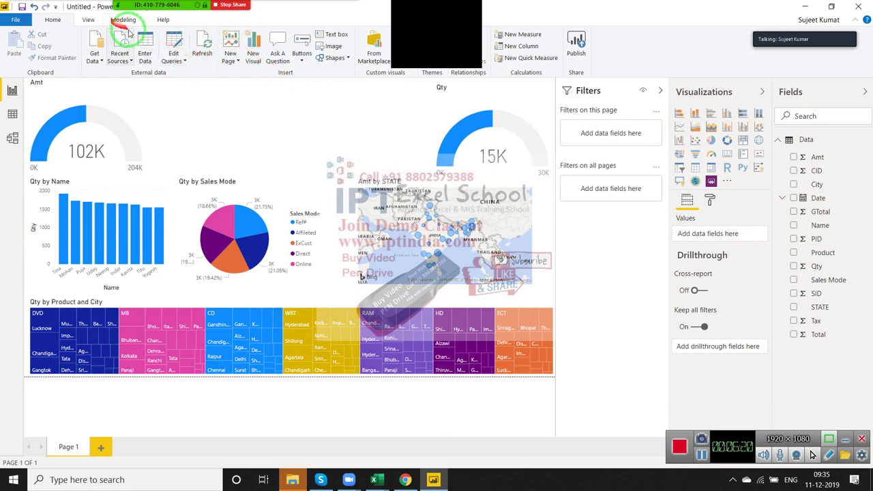
Insert a 'Sales Report 2019' text box at size 18, shrink it and centre it between the gauges
left_click(333, 36)
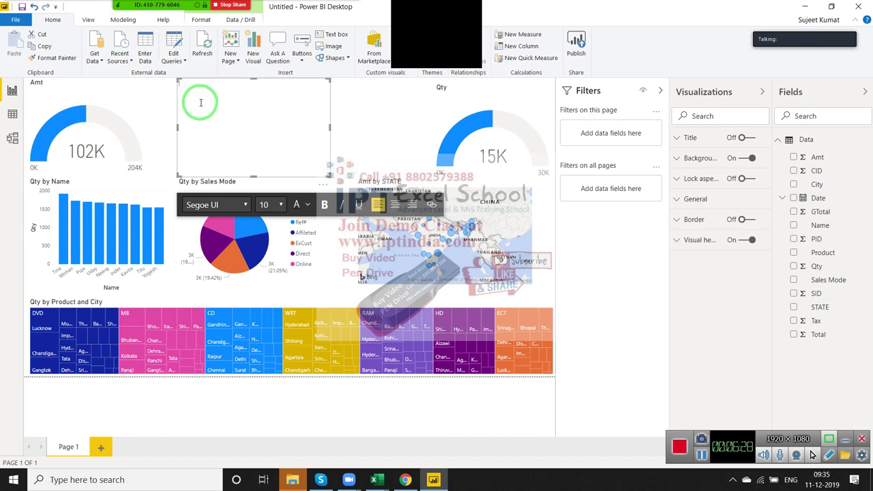
left_click(265, 204)
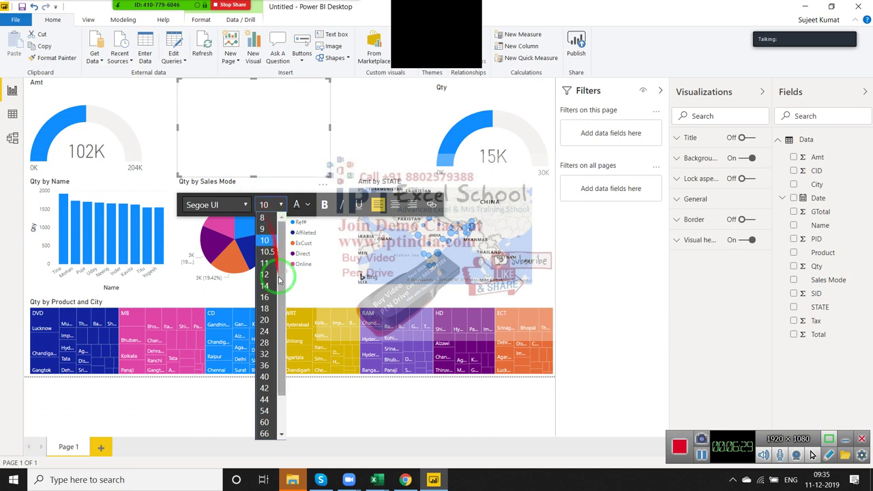
left_click(265, 376)
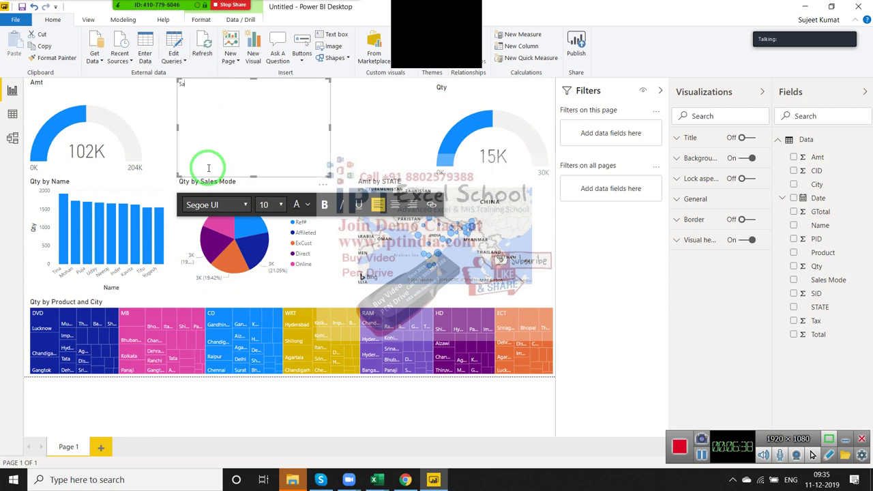
left_click(281, 208)
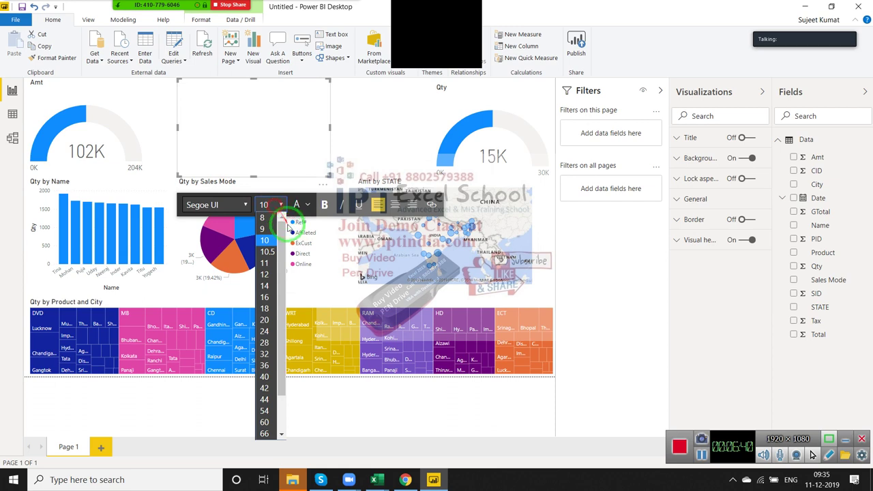
left_click(266, 308)
type("Sales Report 2019")
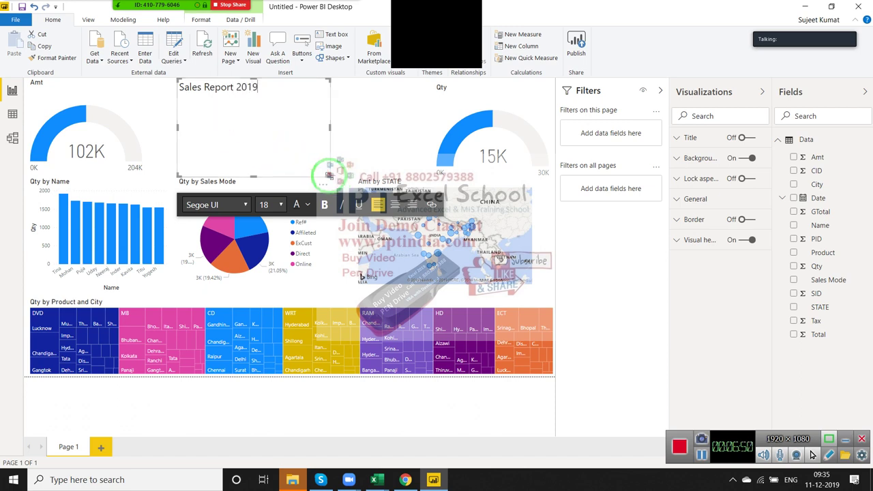
left_click_drag(330, 176, 250, 106)
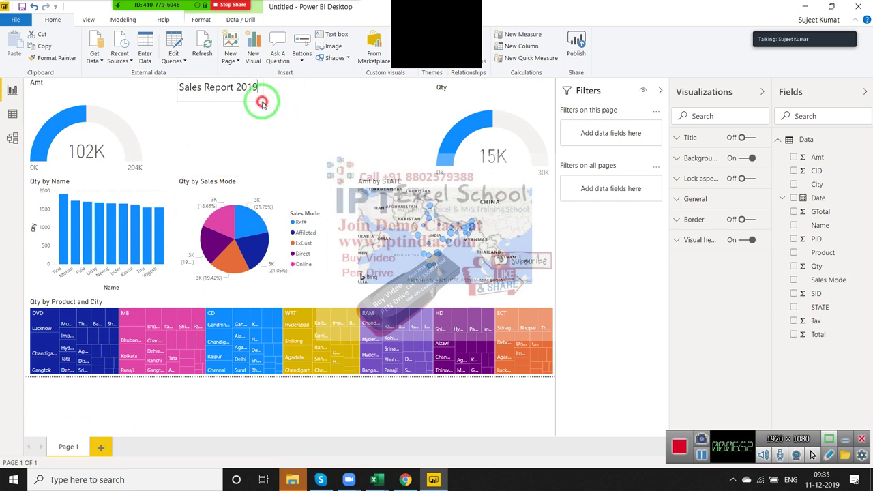
left_click_drag(246, 102, 294, 134)
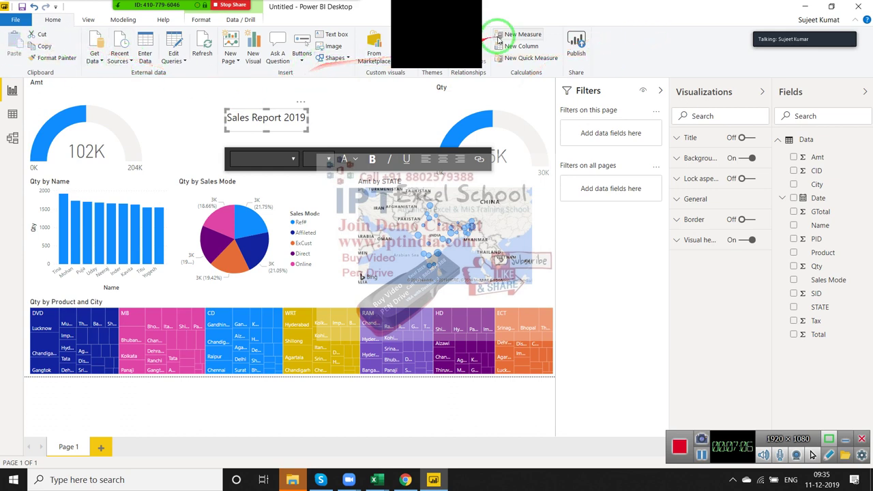
Save the report file as 9.30-1 when prompted before publishing
left_click(576, 46)
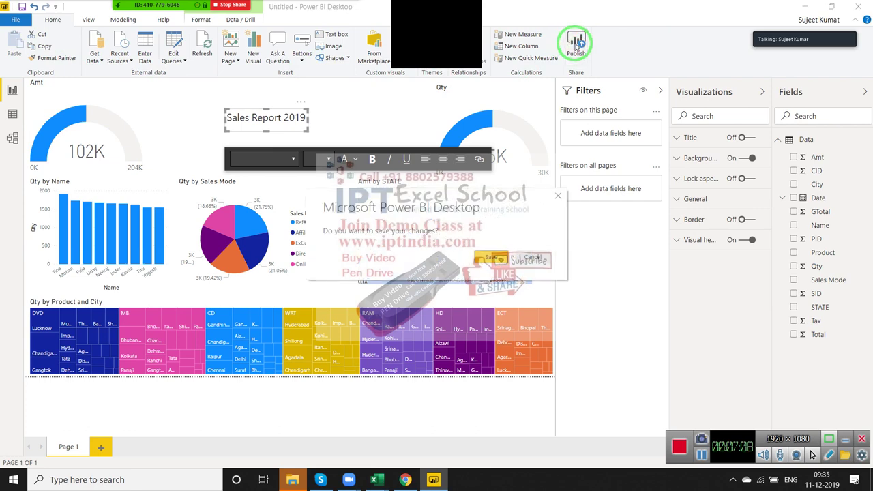
left_click(493, 261)
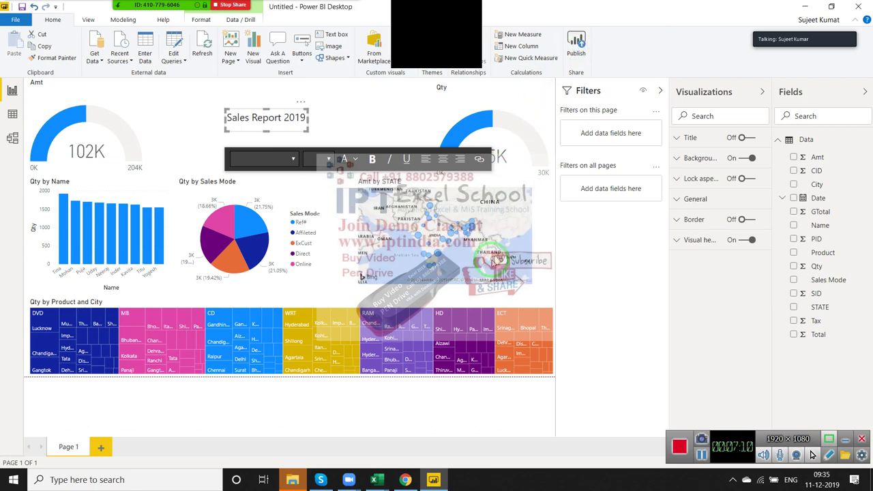
left_click(296, 312)
type("9.30-1")
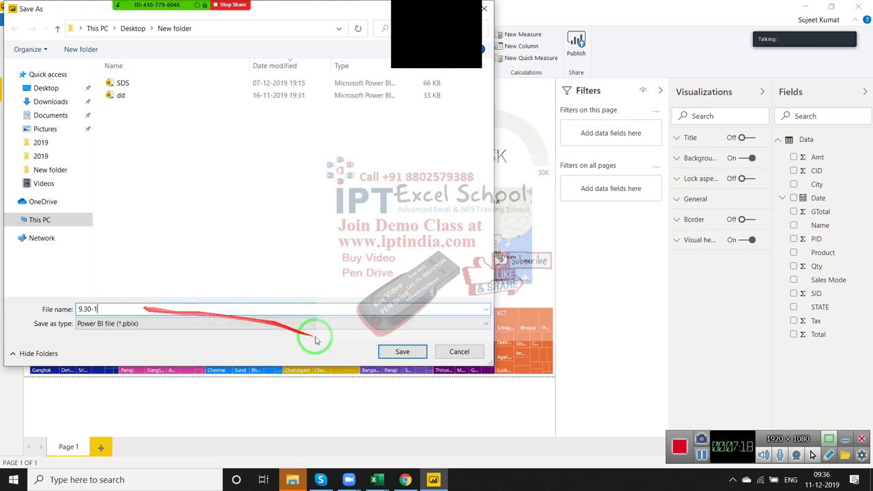
left_click(409, 352)
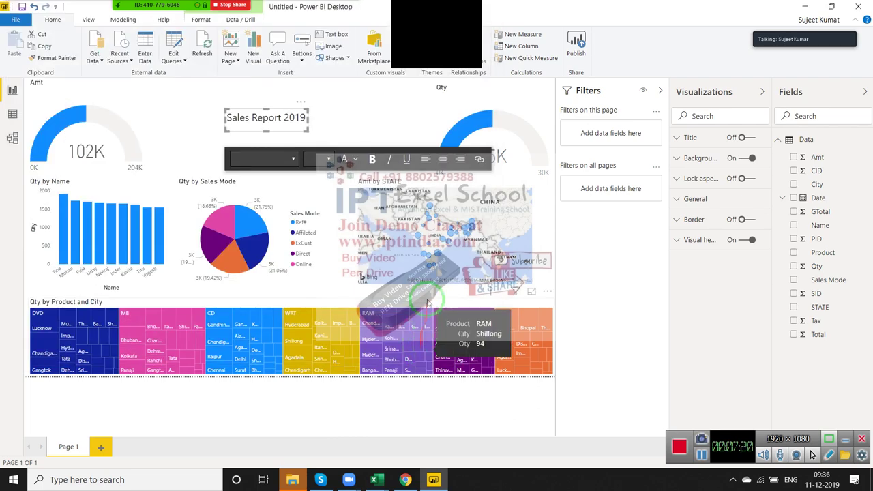
left_click(595, 236)
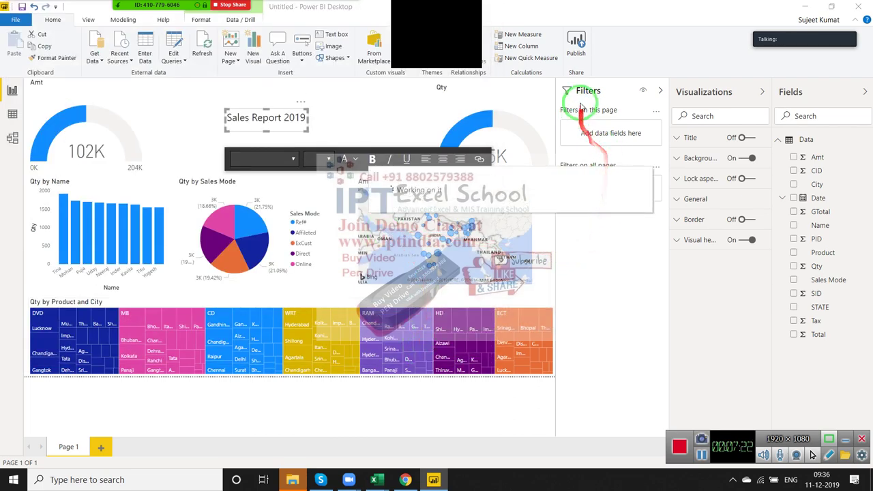
Publish the 9.30-1 report to My workspace and dismiss the success message
left_click(574, 42)
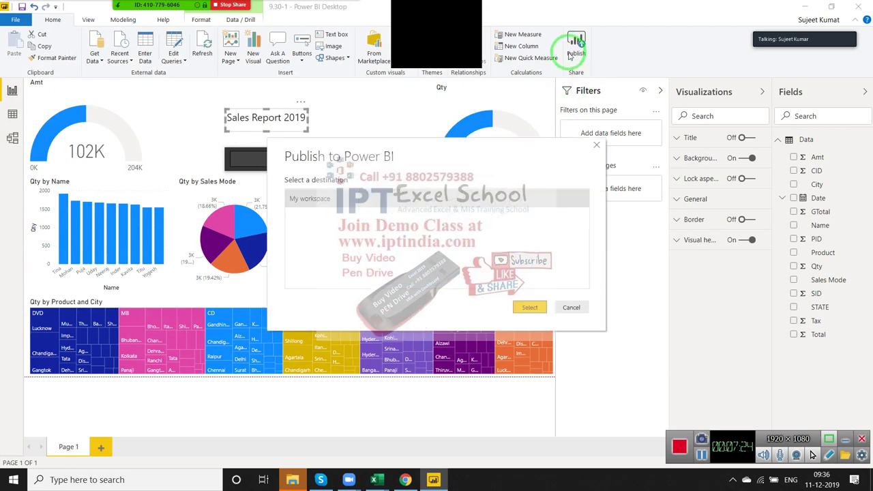
left_click(527, 306)
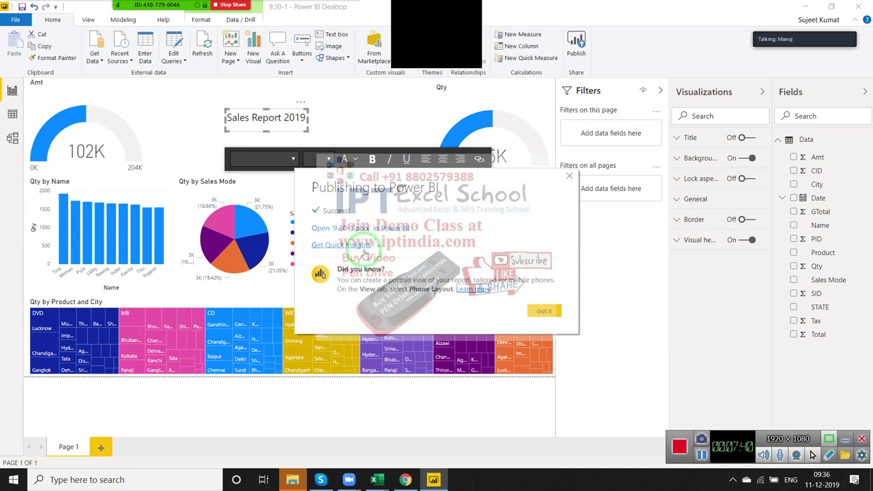
left_click(568, 179)
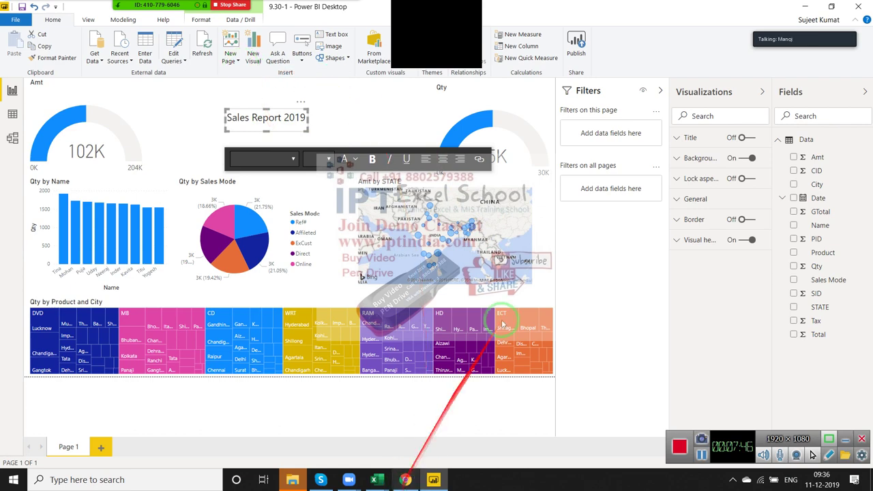
In Chrome, enter powerbi in the address bar to reach the Power BI page and sign in
left_click(405, 479)
left_click(669, 30)
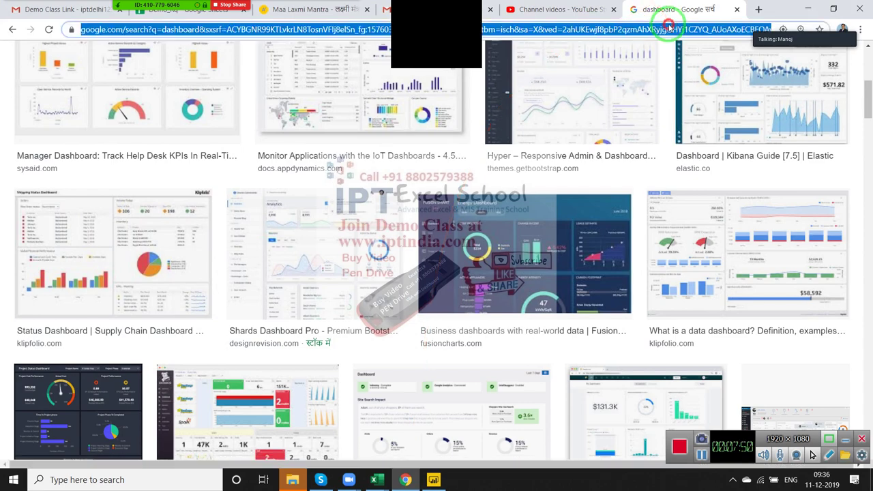
type("op")
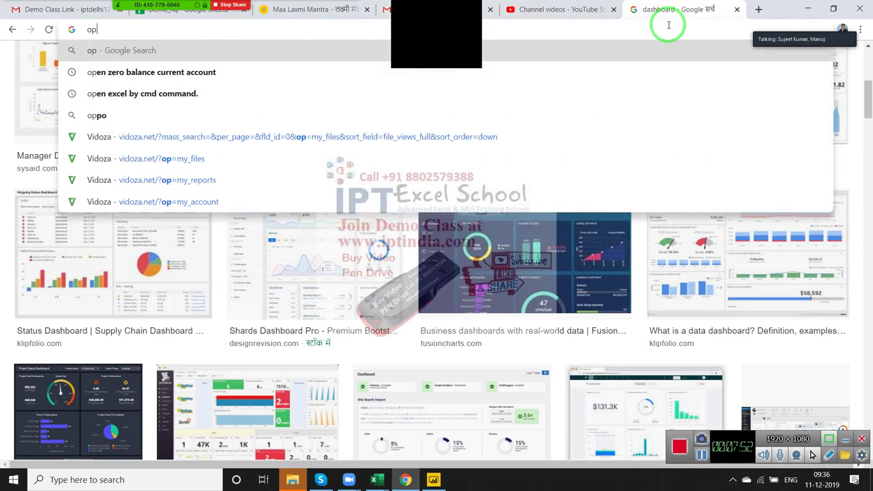
key("BackSpace")
key("BackSpace")
type("po")
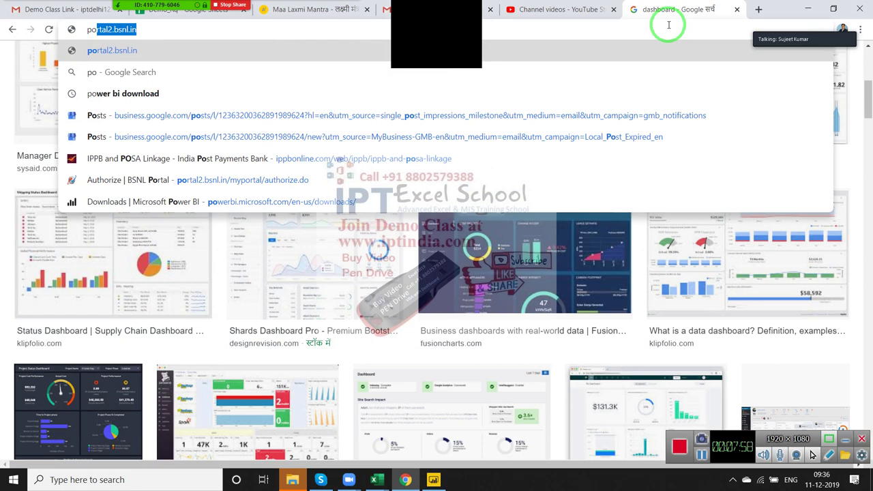
type("wer")
key("BackSpace")
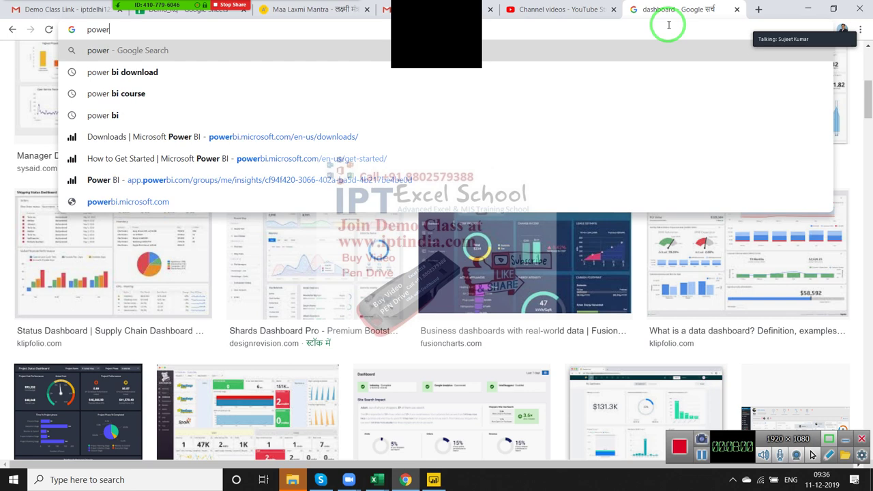
type("bi")
key("Return")
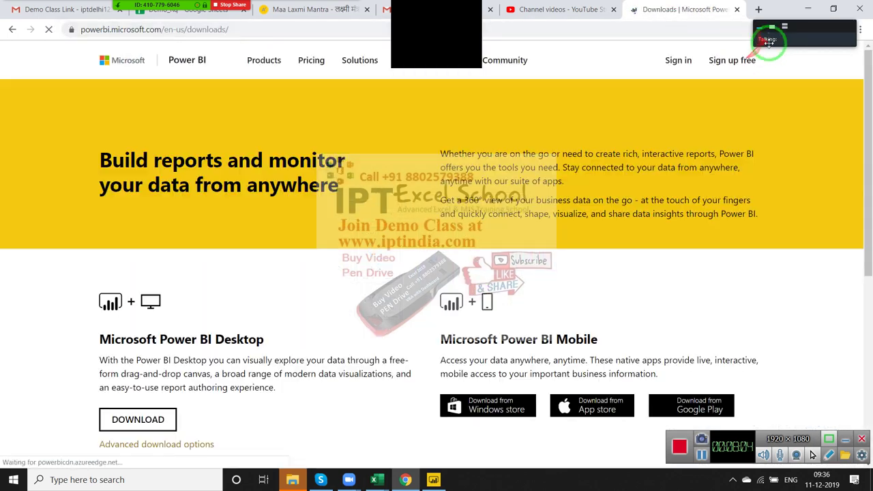
left_click(680, 62)
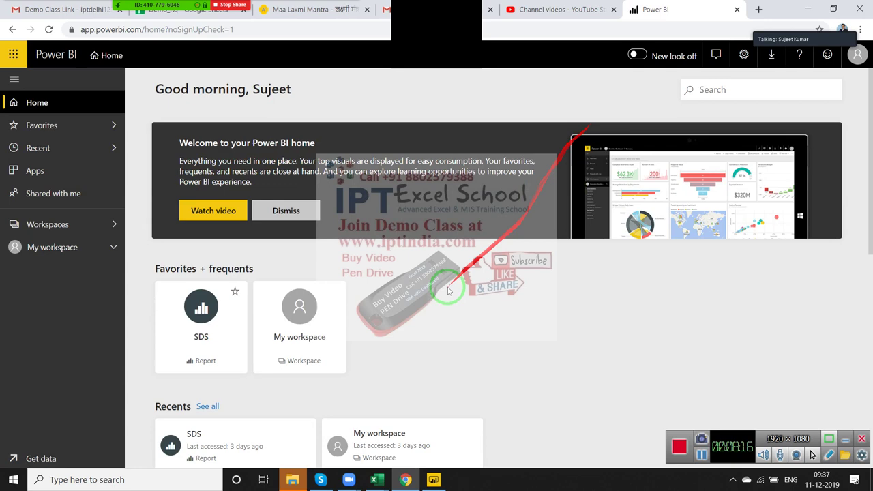
Dismiss the welcome banner and open 9.30-1 from the Reports list in My workspace
left_click(286, 210)
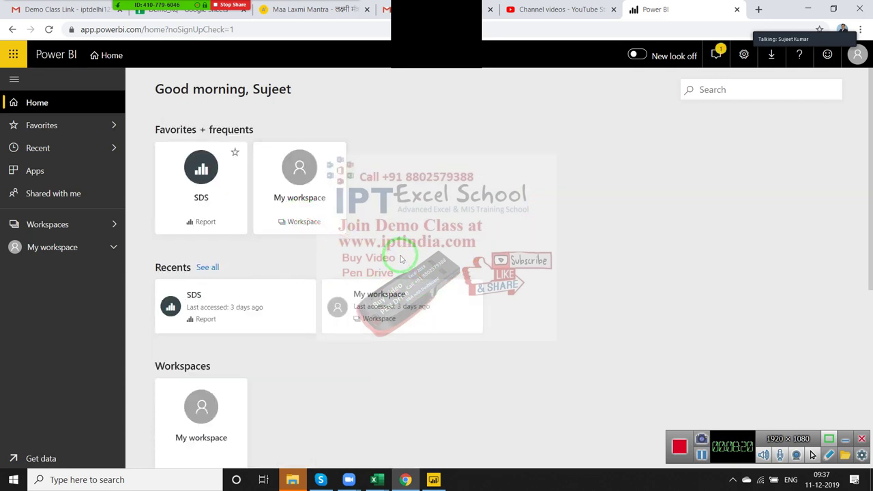
scroll(401, 259, "down", 2)
scroll(401, 261, "down", 2)
left_click(198, 235)
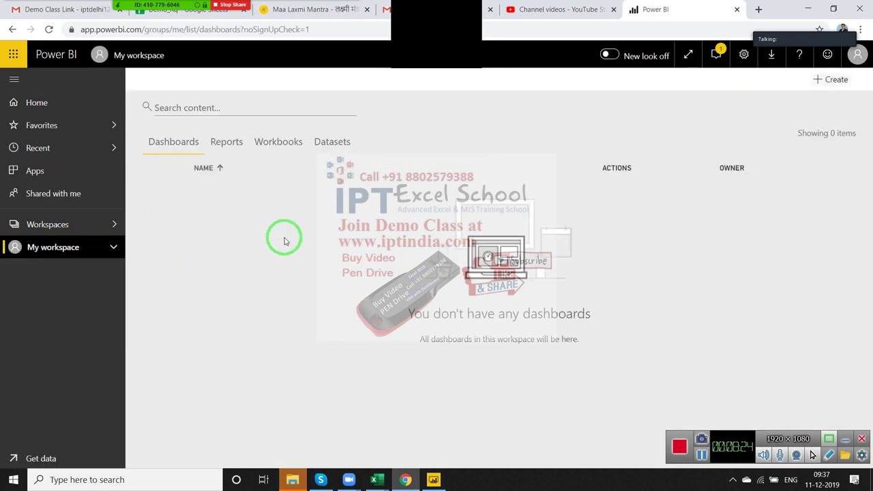
left_click(232, 148)
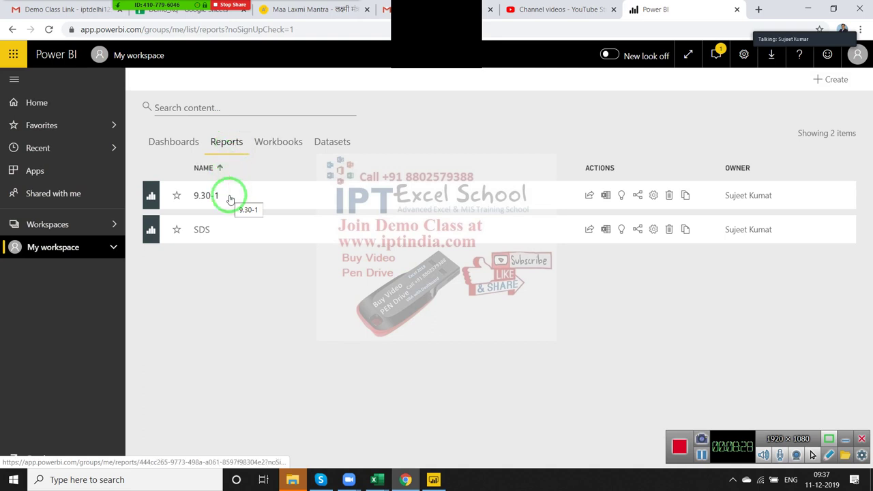
left_click(207, 198)
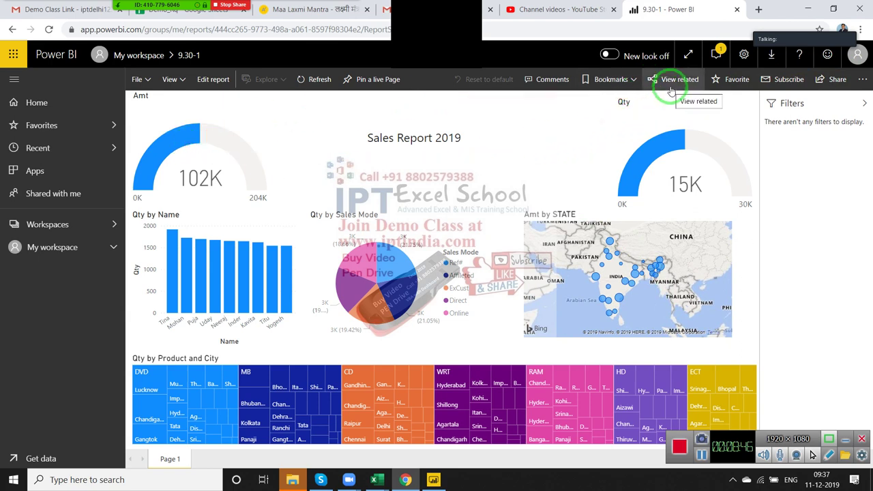
left_click(672, 91)
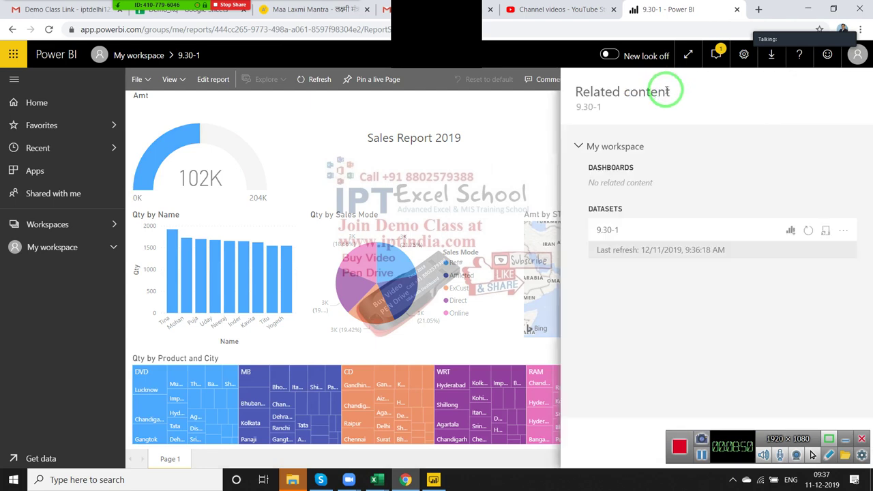
left_click(666, 91)
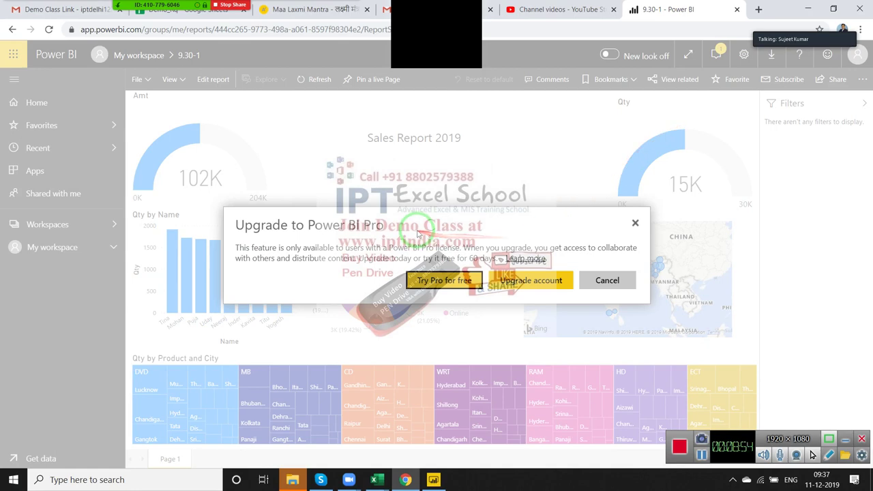
left_click_drag(416, 234, 412, 203)
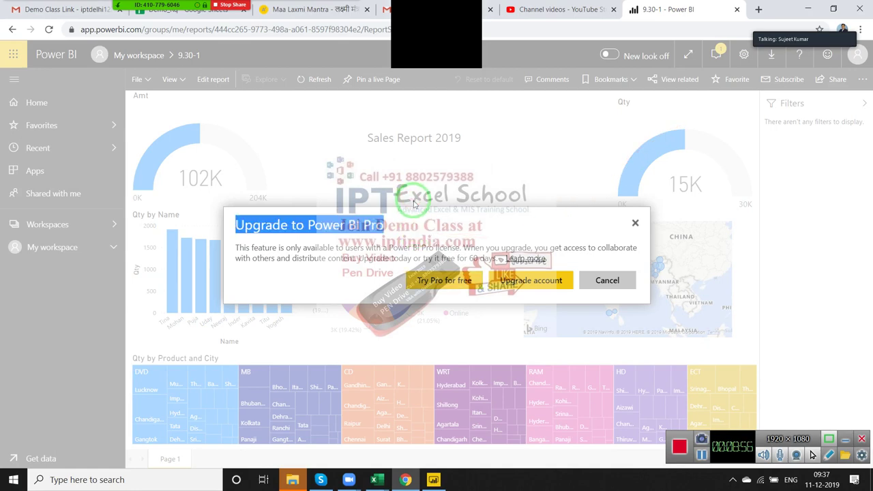
left_click(634, 224)
left_click(771, 60)
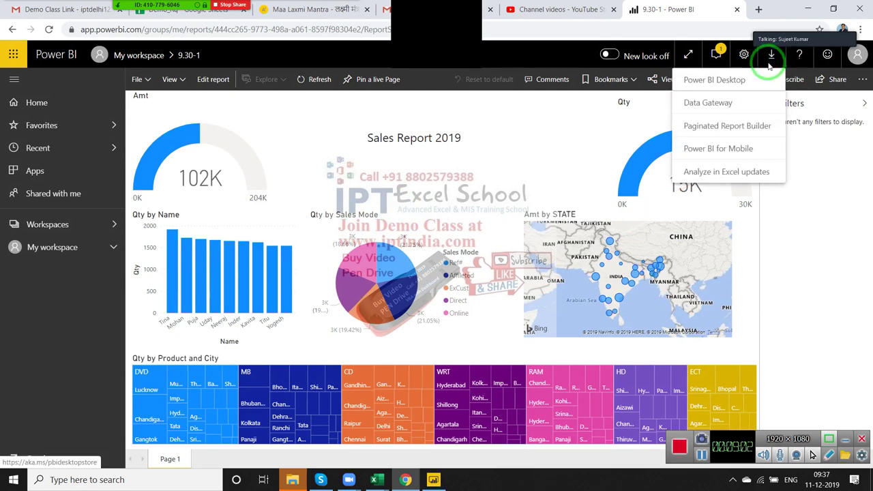
left_click(745, 85)
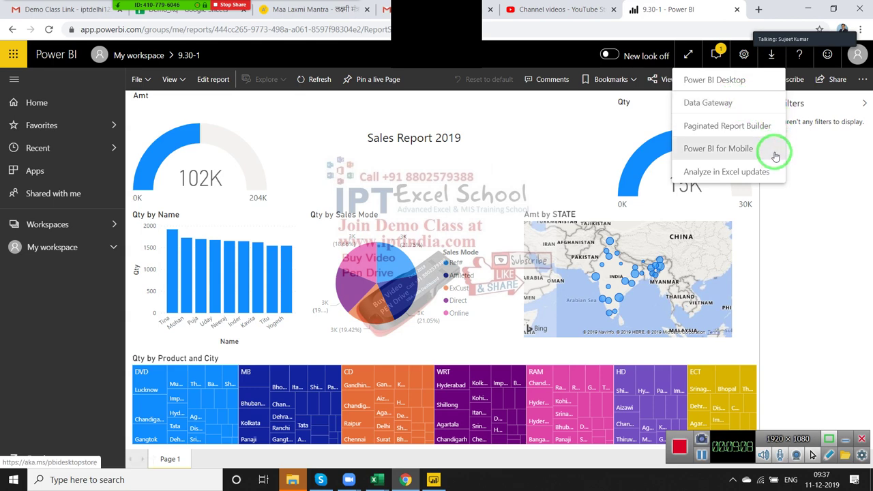
left_click(709, 175)
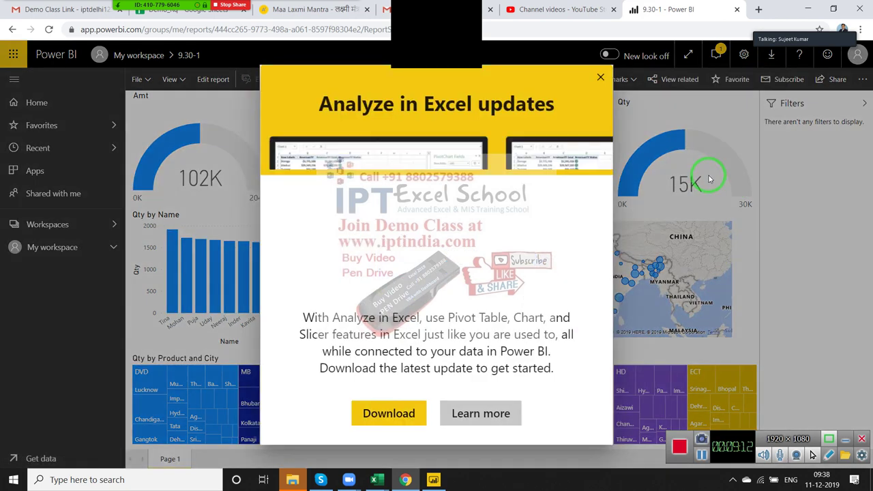
left_click(397, 413)
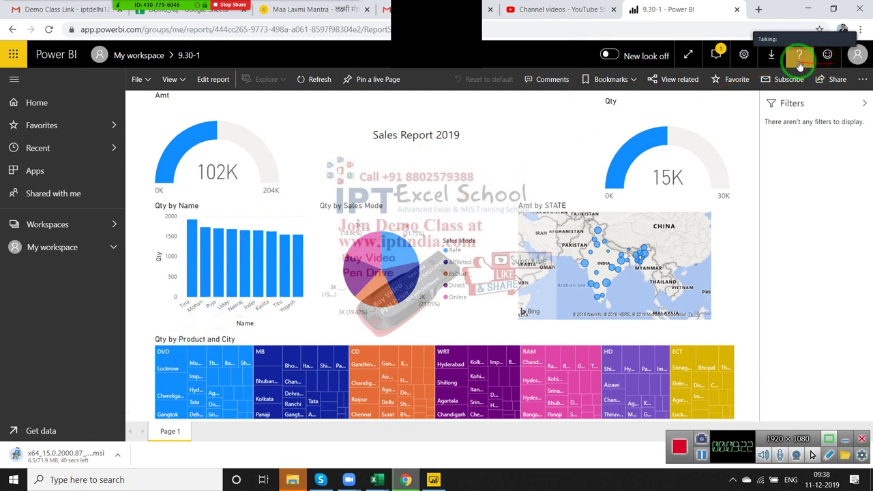
left_click(772, 56)
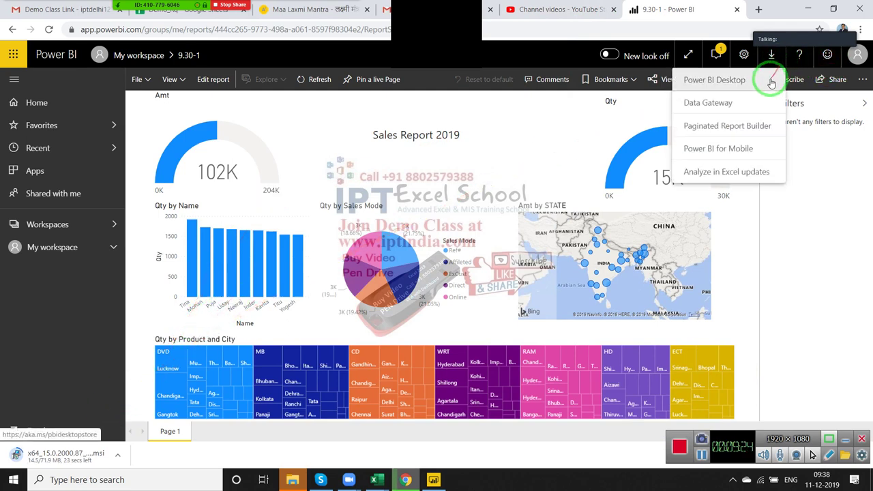
left_click(805, 156)
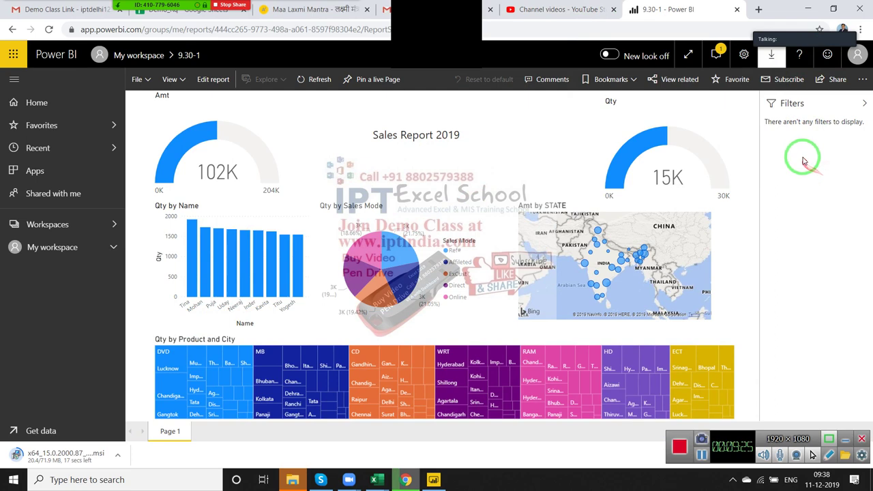
left_click(866, 88)
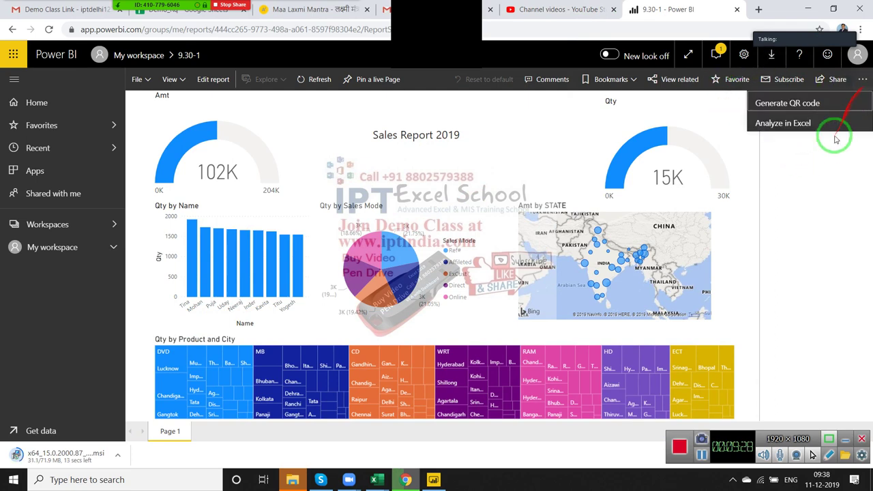
left_click(791, 127)
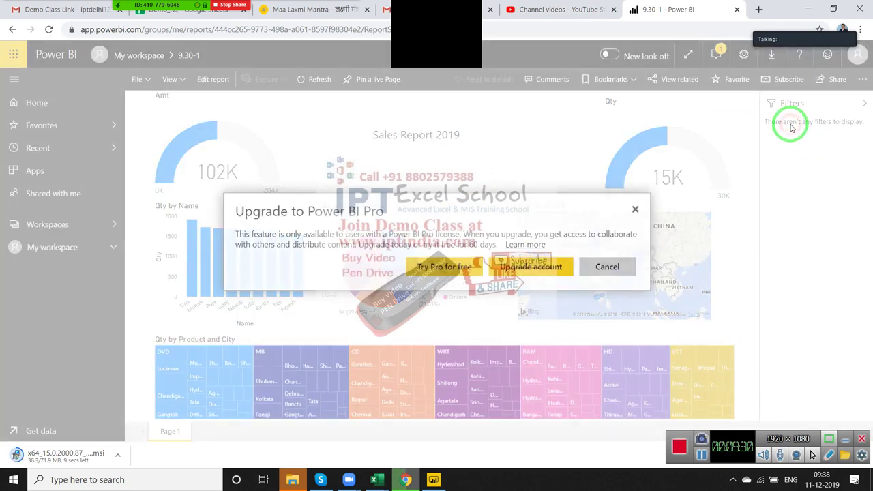
left_click(634, 210)
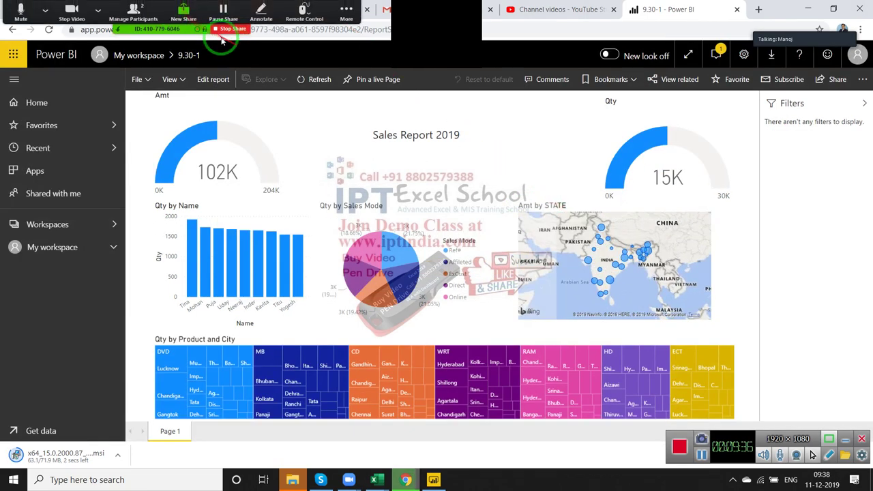
left_click(49, 8)
left_click(46, 8)
left_click(72, 9)
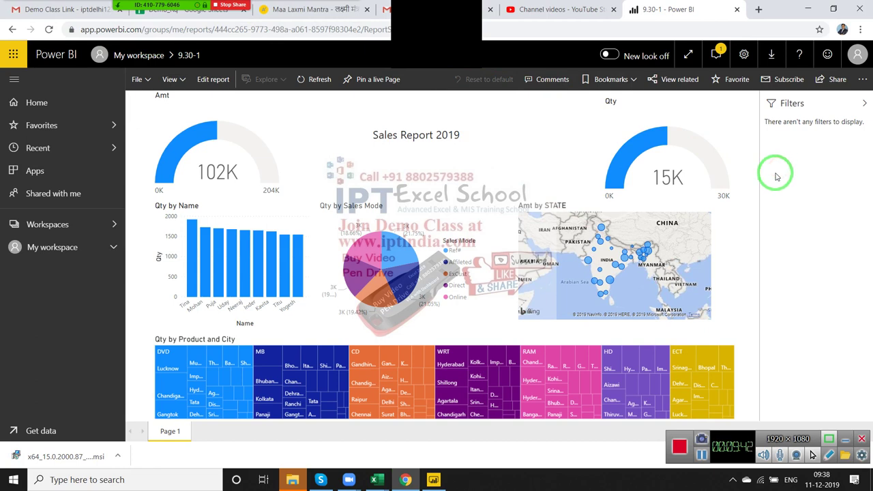
left_click(320, 79)
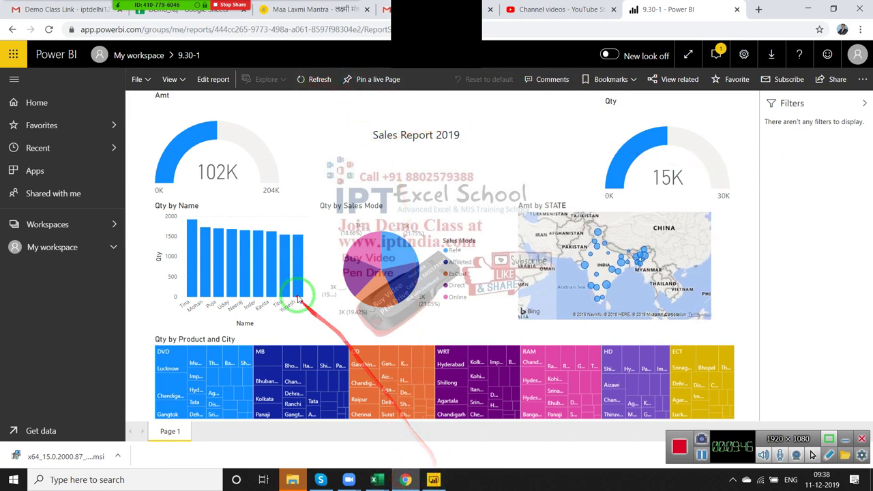
left_click(343, 234)
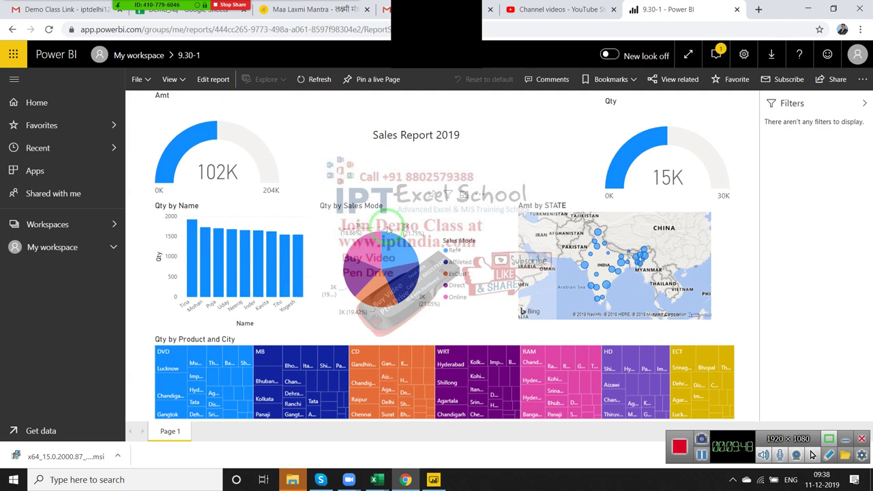
mouse_move(433, 479)
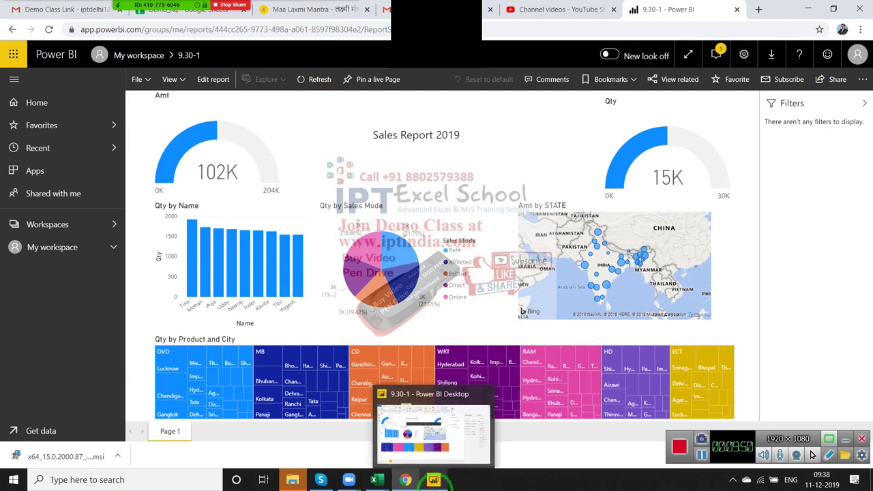
left_click(433, 479)
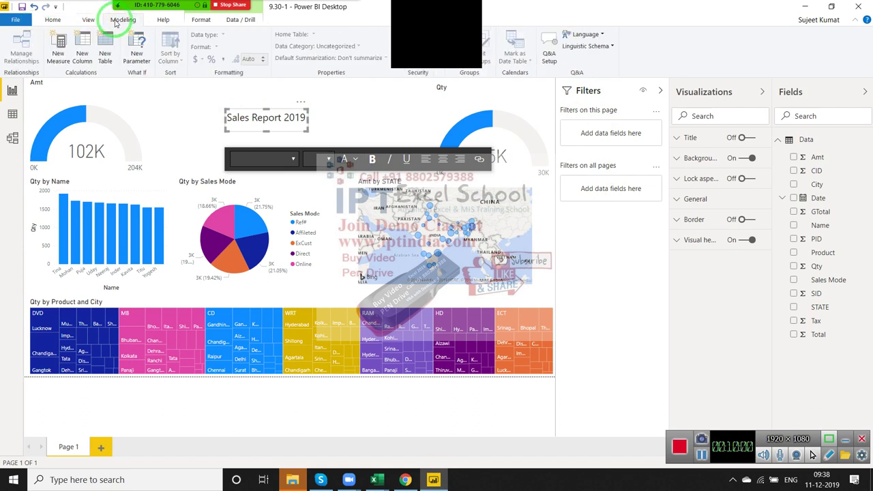
left_click(88, 20)
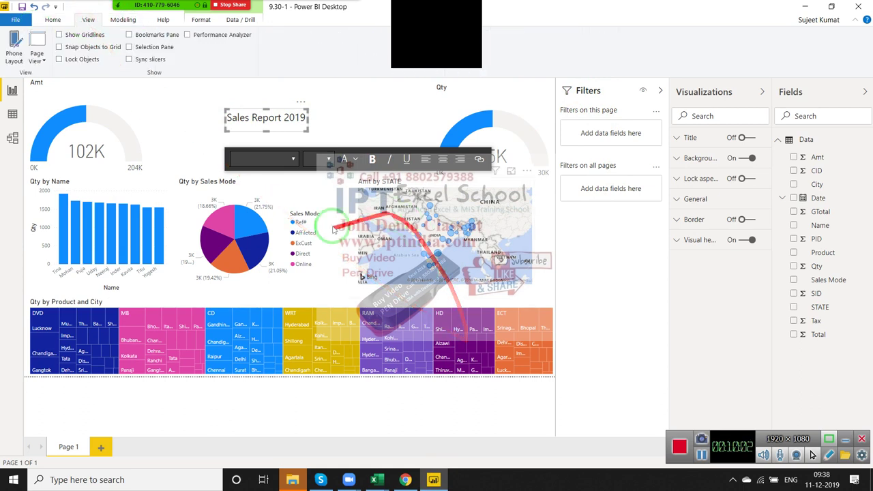
left_click(123, 20)
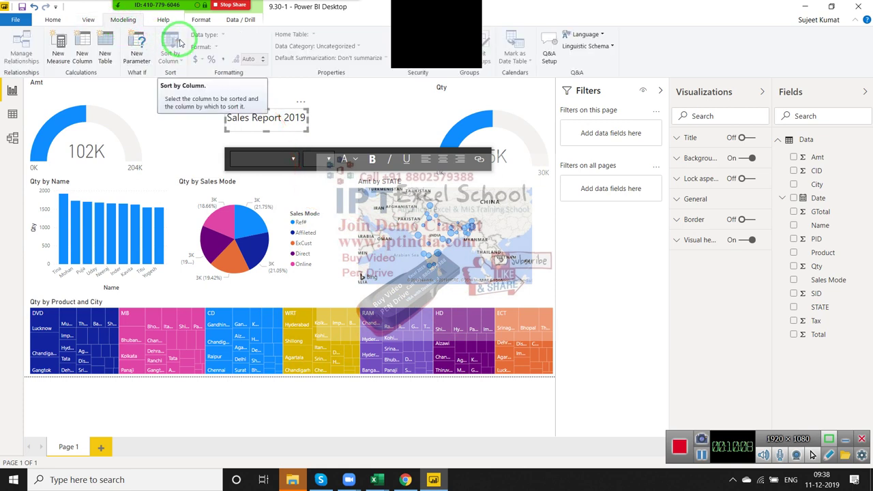
left_click(194, 26)
left_click(244, 22)
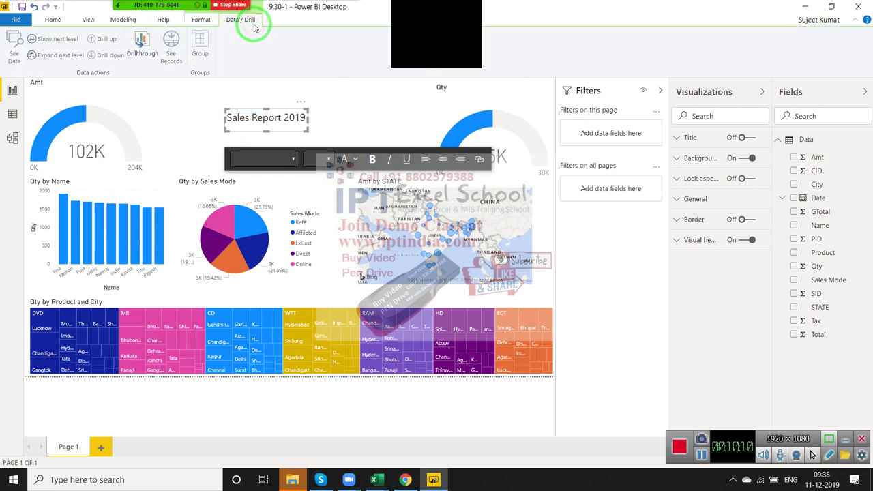
left_click(55, 21)
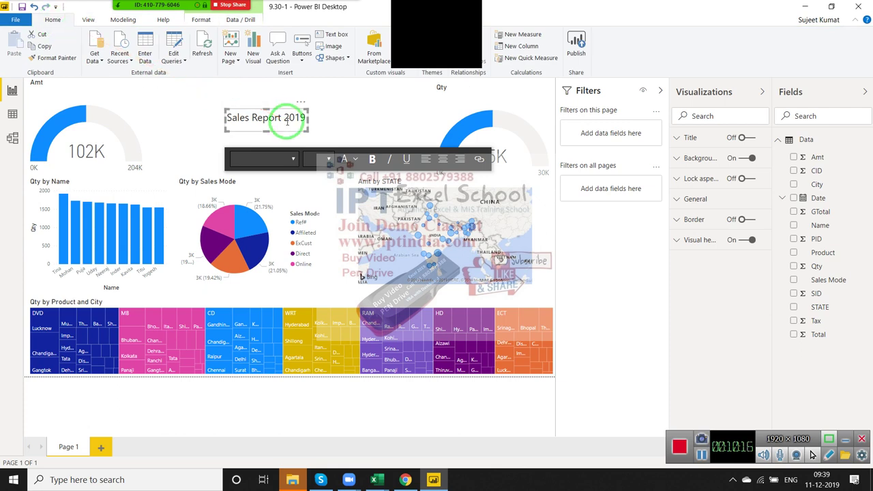
left_click_drag(286, 129, 496, 60)
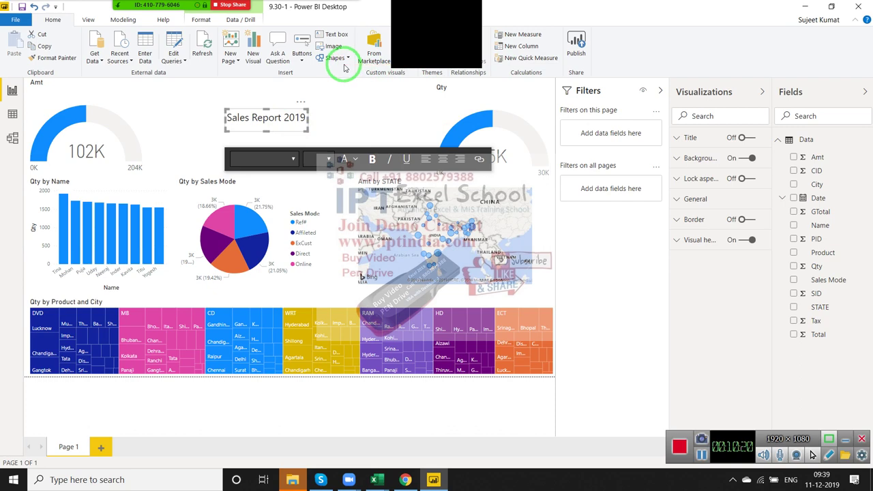
left_click(405, 479)
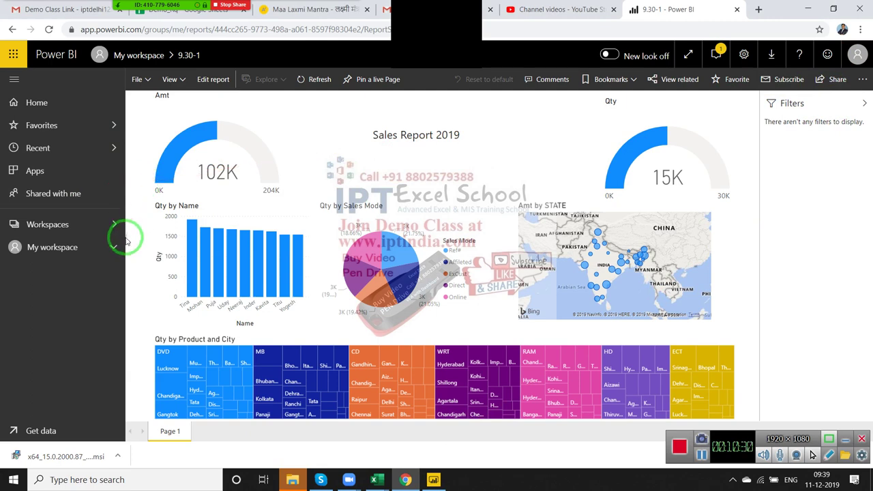
Publish the report to the web, creating its public embed code
left_click(147, 81)
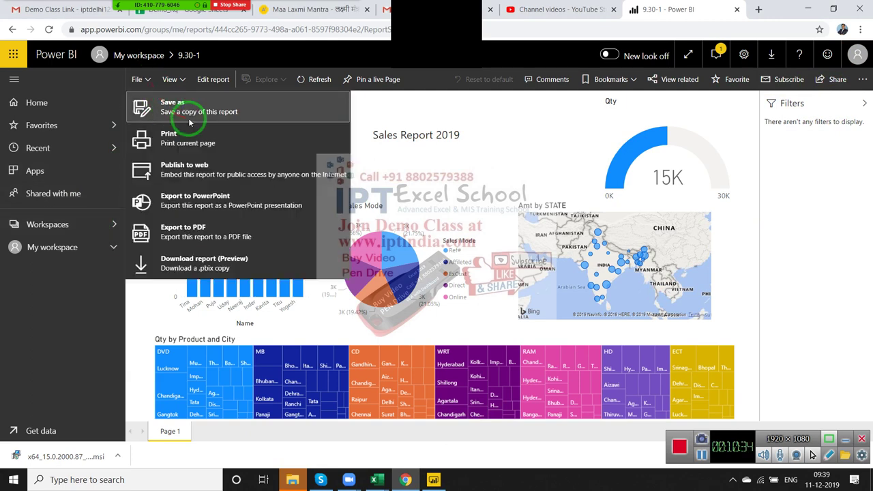
left_click(195, 175)
left_click(478, 330)
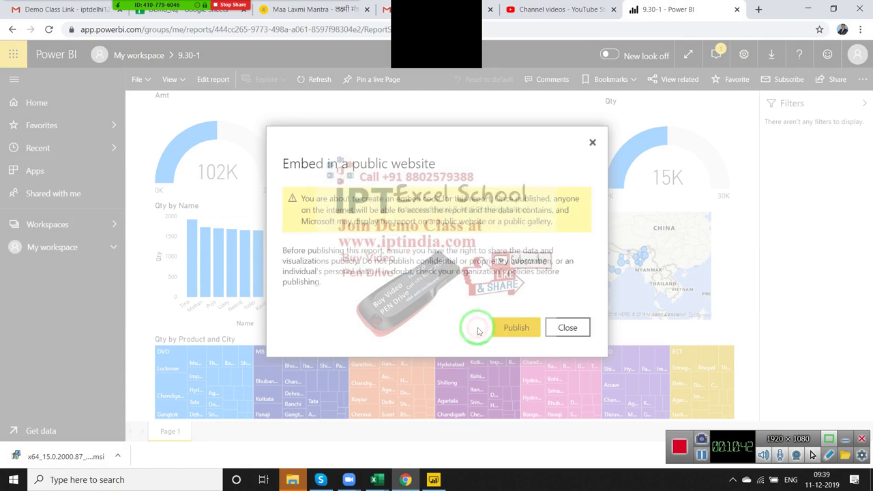
left_click(509, 330)
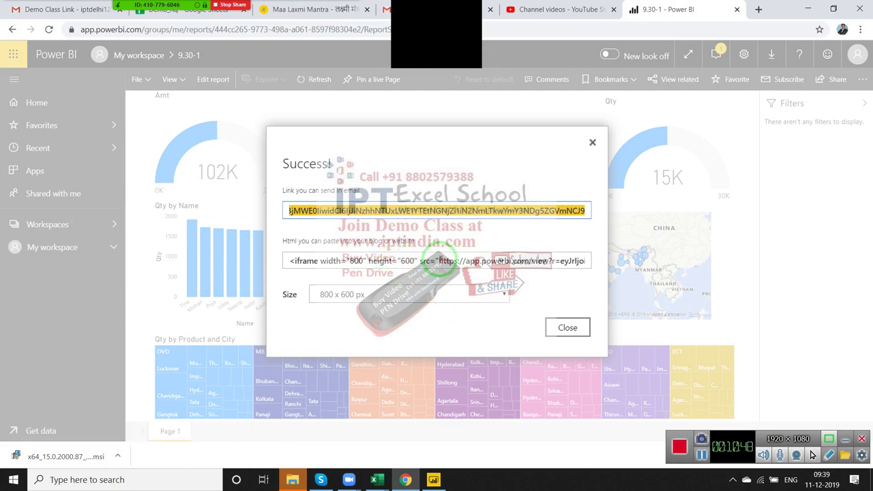
Select and copy the 'Link you can send in email', then open a new browser tab
left_click(517, 260)
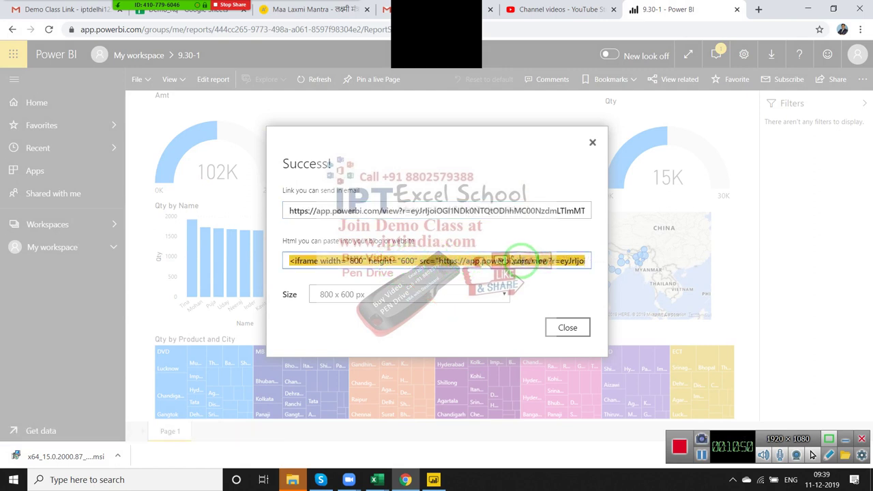
left_click(421, 210)
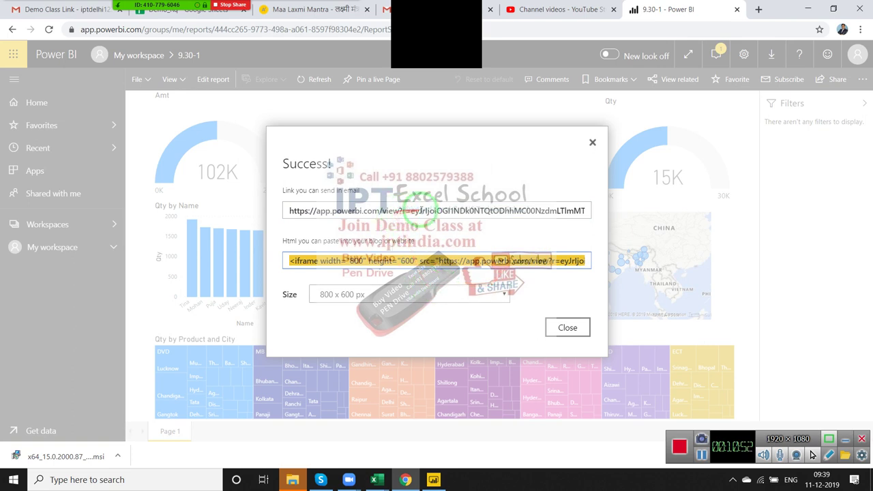
left_click(298, 214)
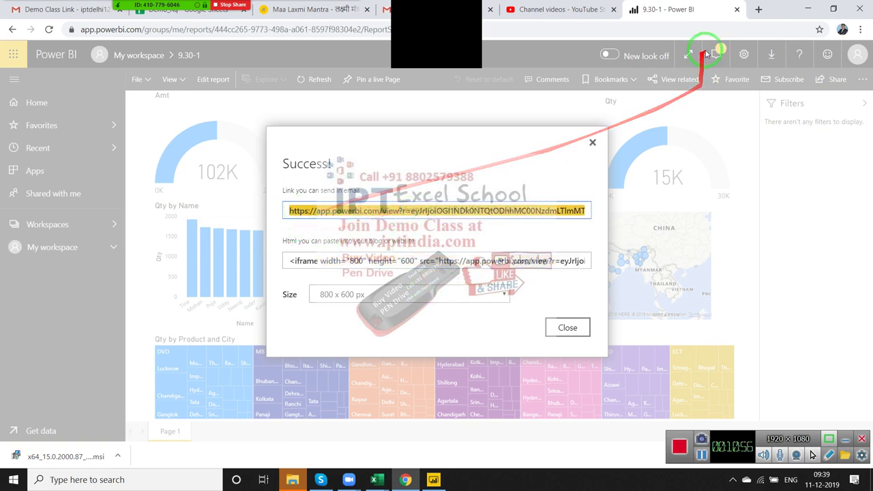
left_click(756, 10)
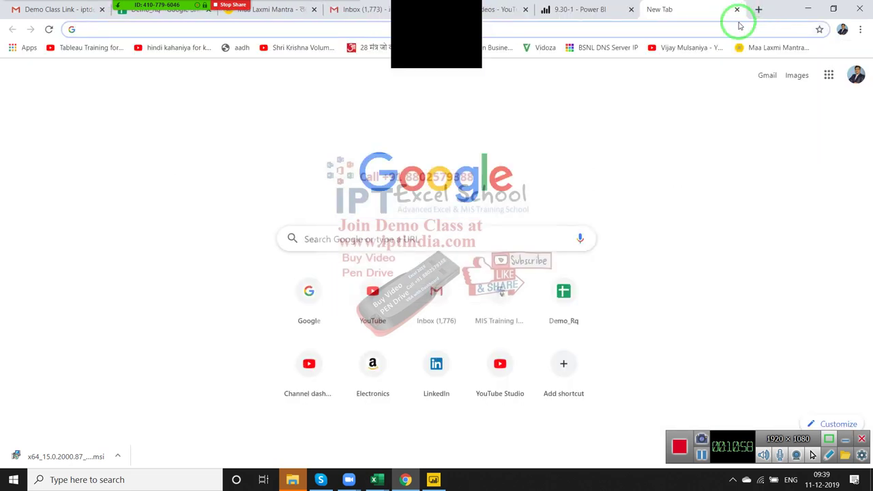
Open the pasted public report link in Chrome, then minimize Chrome to reveal Power BI Desktop
key("ctrl+v")
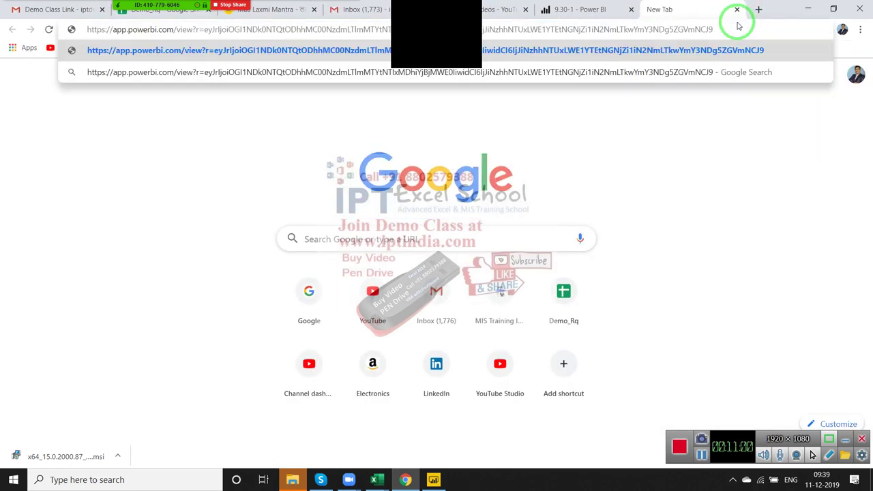
key("Return")
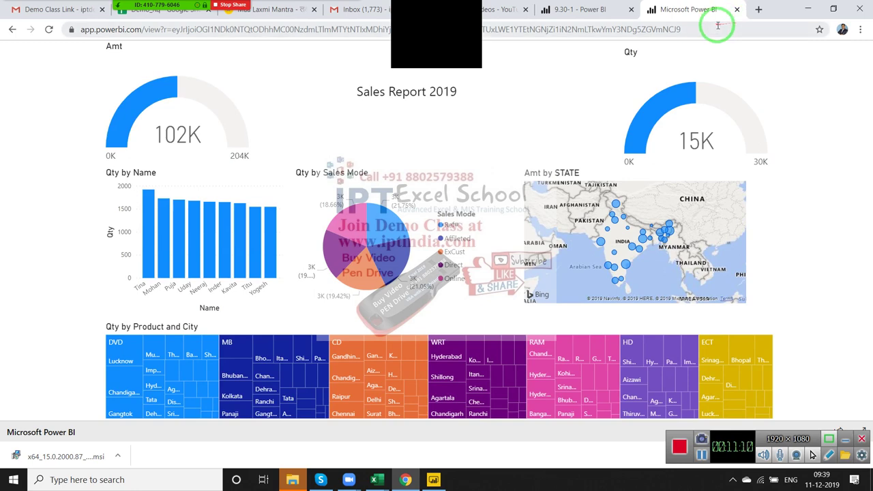
left_click(718, 25)
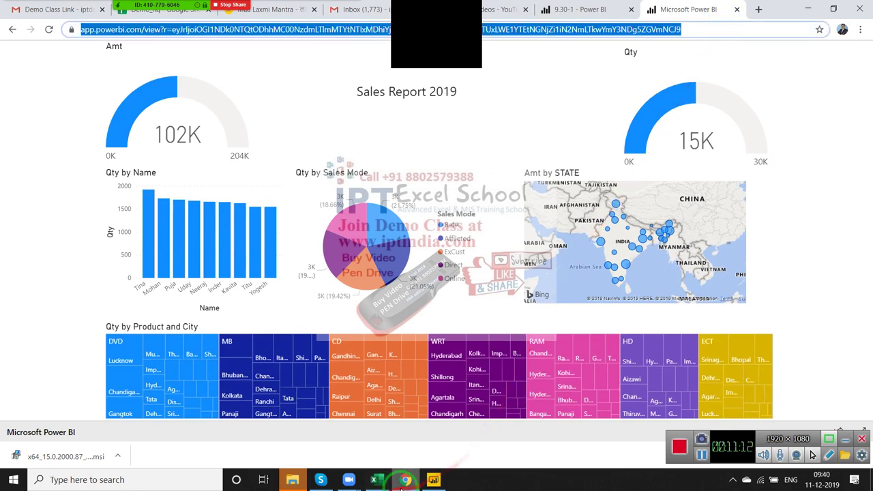
left_click(407, 481)
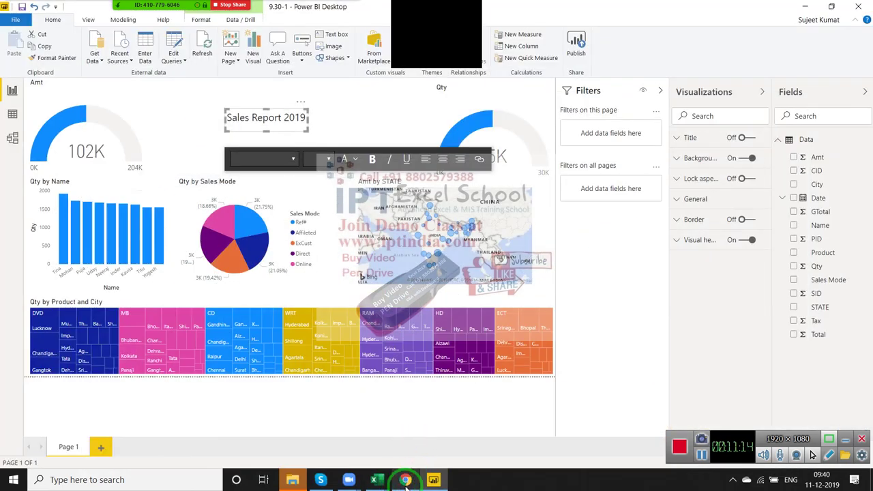
left_click(405, 480)
left_click(405, 480)
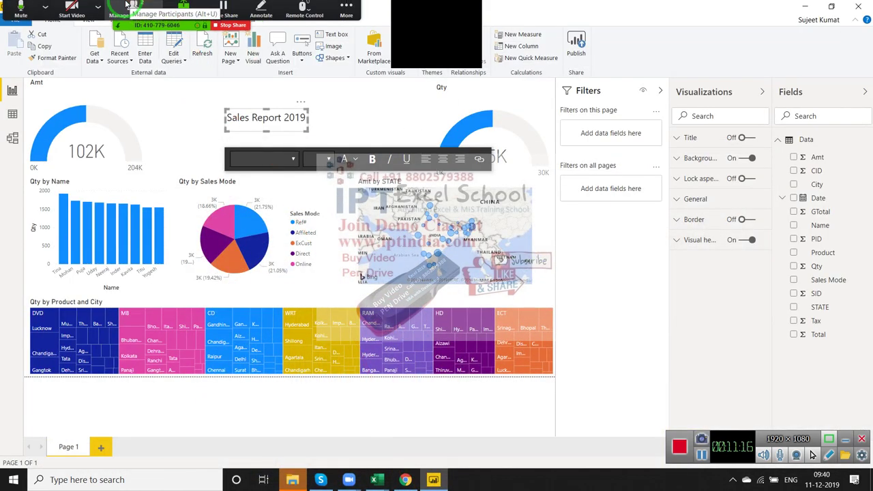
left_click(343, 9)
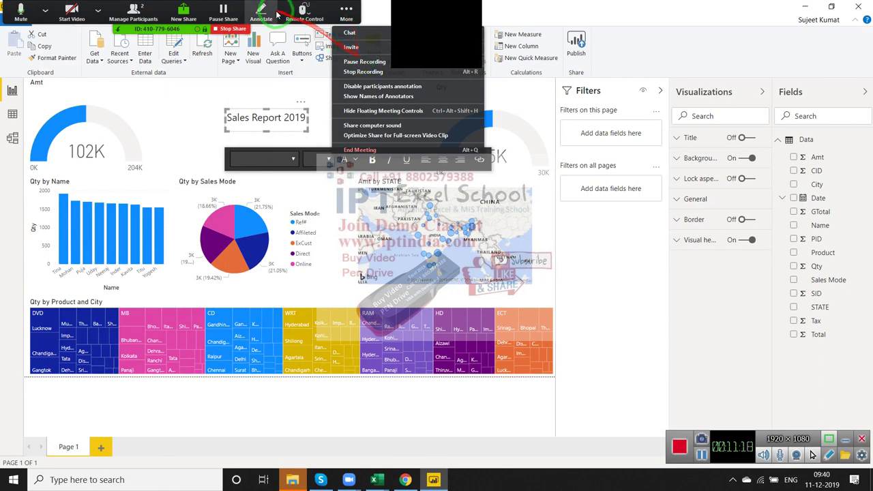
left_click(235, 13)
left_click(345, 9)
left_click(352, 33)
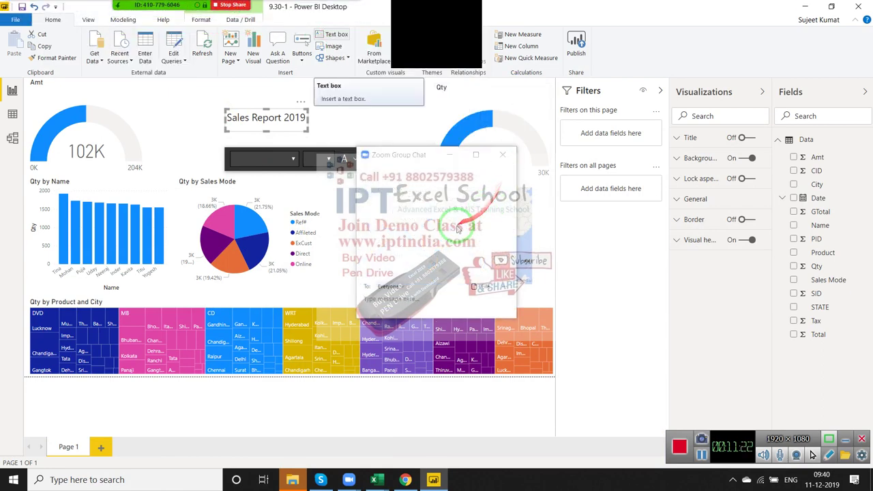
left_click(414, 298)
left_click(414, 299)
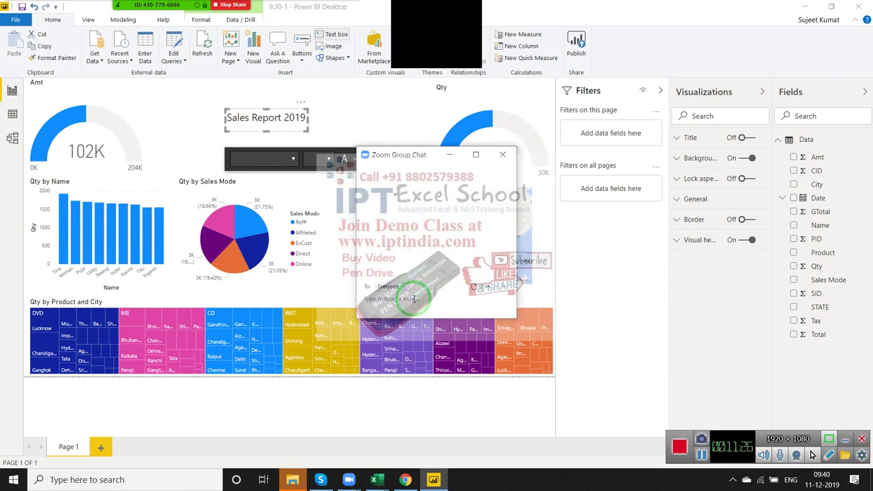
type("https://app.powerbi.com/view?r=eyJrIjoiOGI1NDk0NTQtODhhMC00NzdmLTlmMTYtNTIxMDhjYjBiMWE0IiwidCI6IjJiNzhhNTUxLWE1YTEtNGNjZi1iN2NmLTkwYmY3NDg5ZGVmNCJ9")
key("Return")
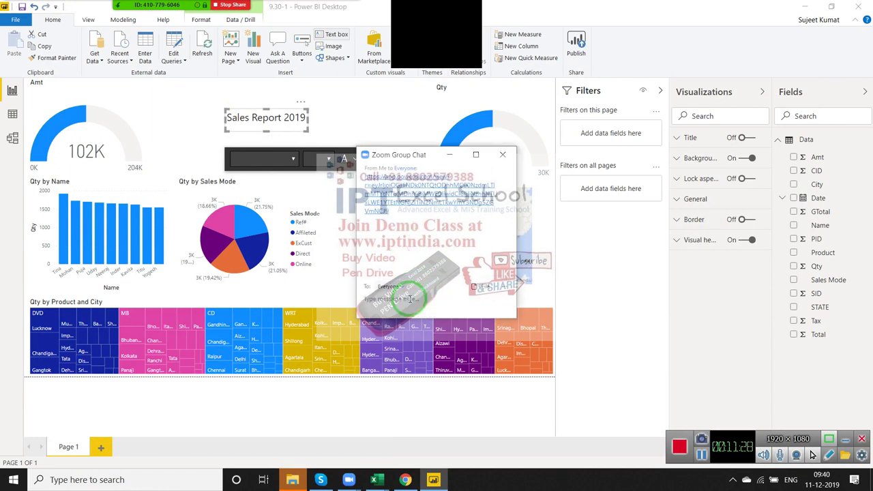
left_click(503, 155)
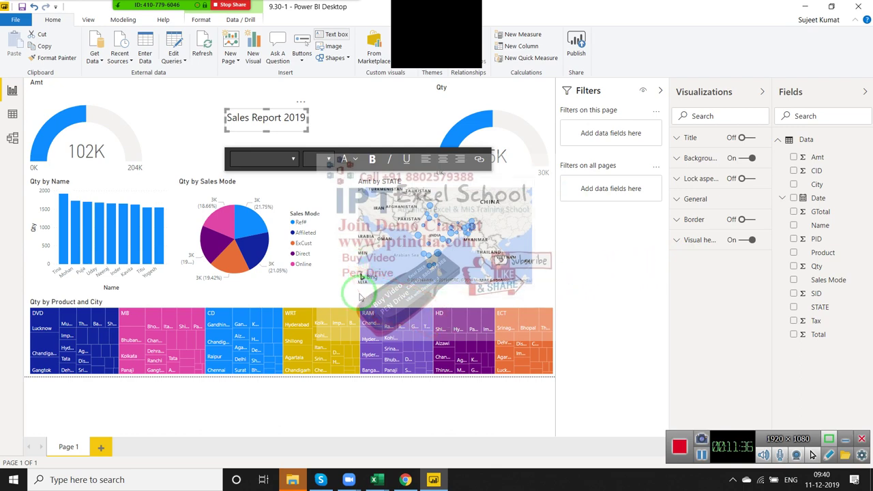
left_click(405, 480)
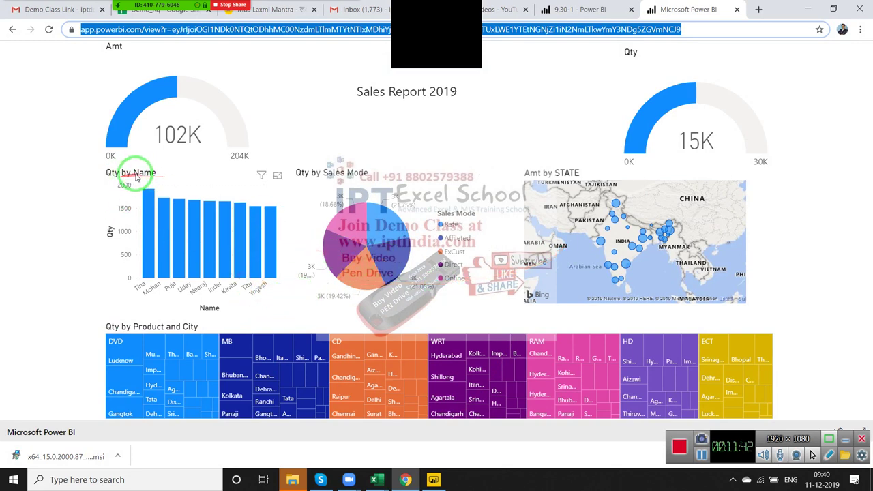
left_click_drag(162, 185, 167, 203)
left_click(162, 205)
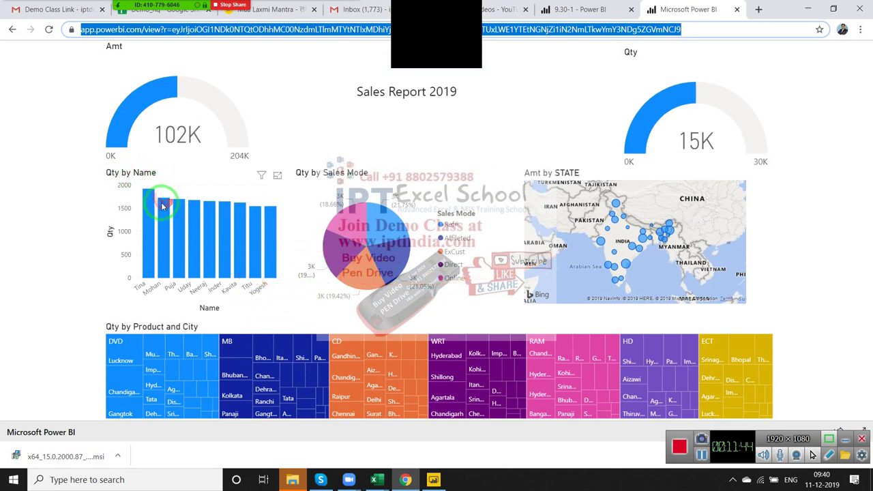
key("alt+Tab")
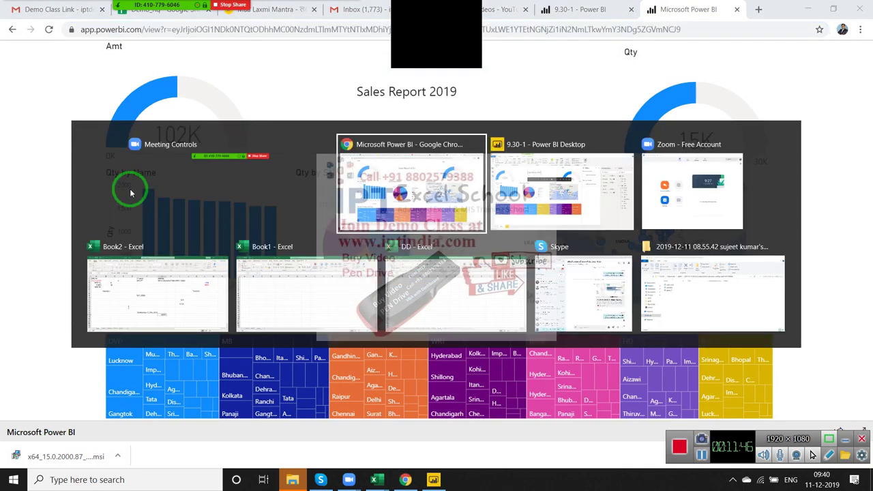
mouse_move(131, 193)
left_mouse_down()
mouse_move(808, 179)
mouse_move(99, 237)
left_mouse_up()
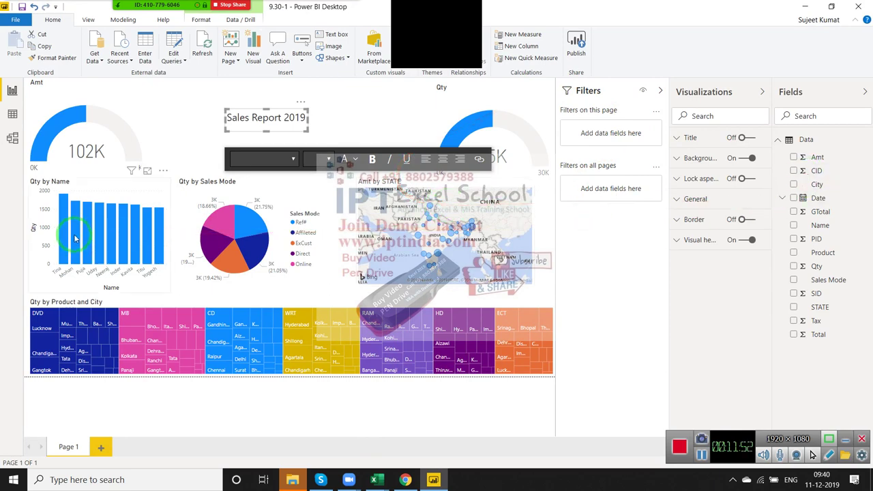
Add Product to the Qty by Name chart, turn it into a line chart, and start publishing
left_click(78, 238)
left_click(106, 187)
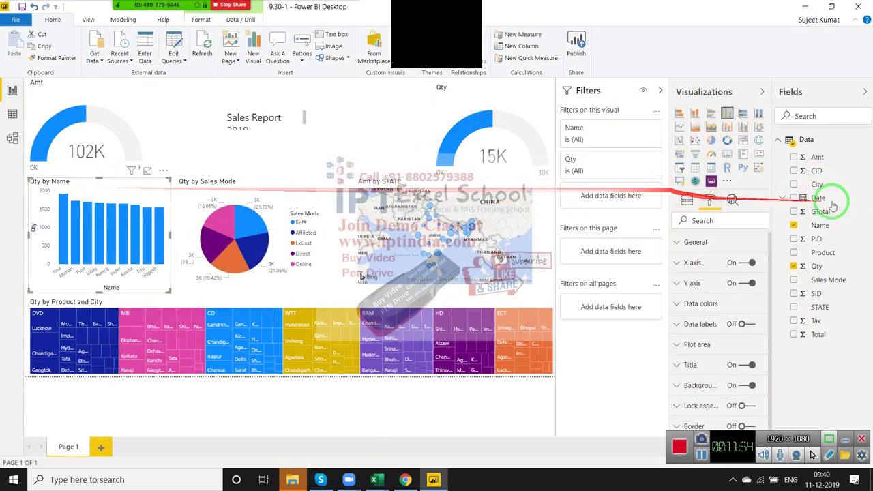
mouse_move(806, 204)
left_mouse_down()
mouse_move(479, 261)
mouse_move(133, 477)
mouse_move(321, 272)
mouse_move(807, 229)
mouse_move(788, 234)
mouse_move(398, 153)
mouse_move(696, 179)
mouse_move(808, 223)
left_mouse_up()
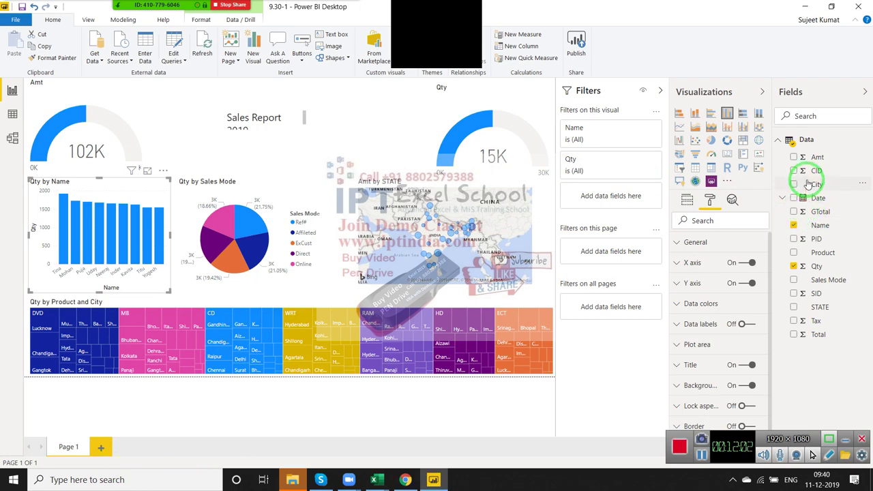
left_click_drag(801, 249, 802, 261)
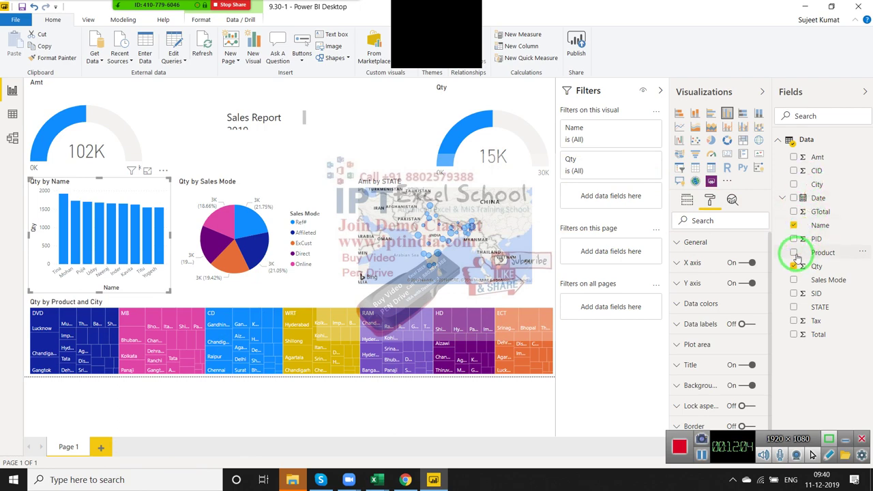
left_click(794, 253)
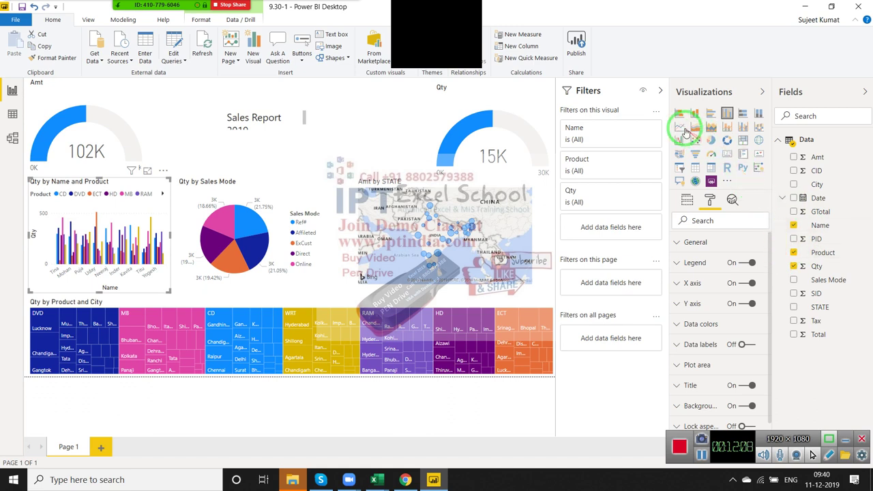
left_click(680, 128)
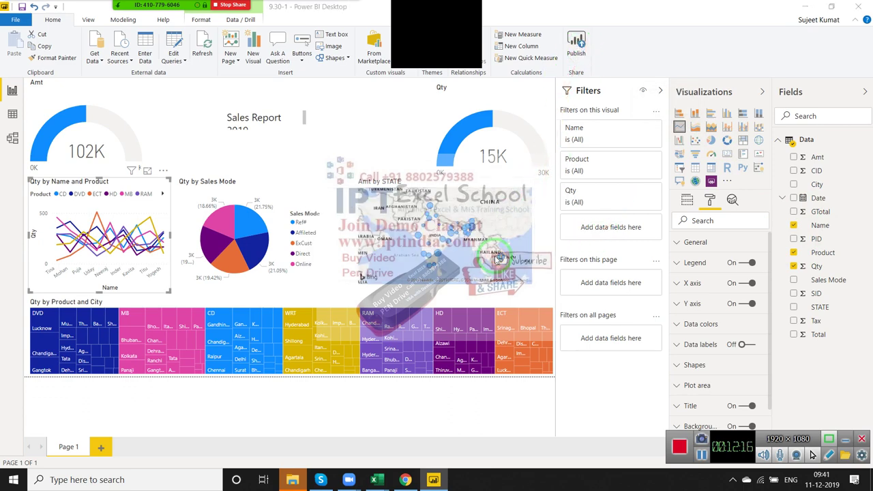
left_click(576, 44)
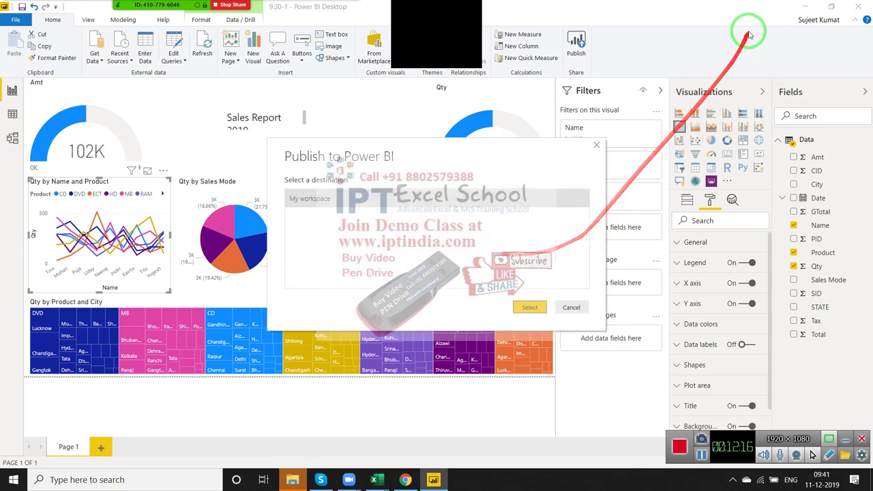
Republish to My workspace, replacing the existing 9.30-1 dataset, then switch to the browser
left_click(569, 307)
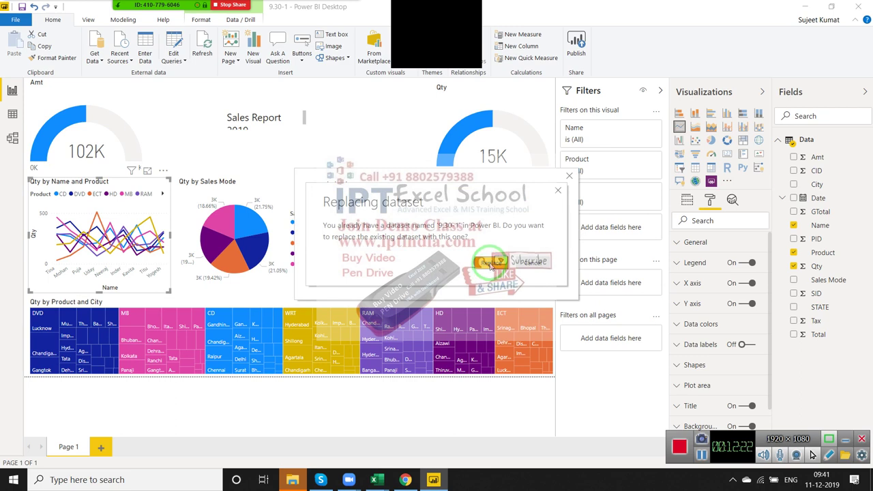
left_click(492, 262)
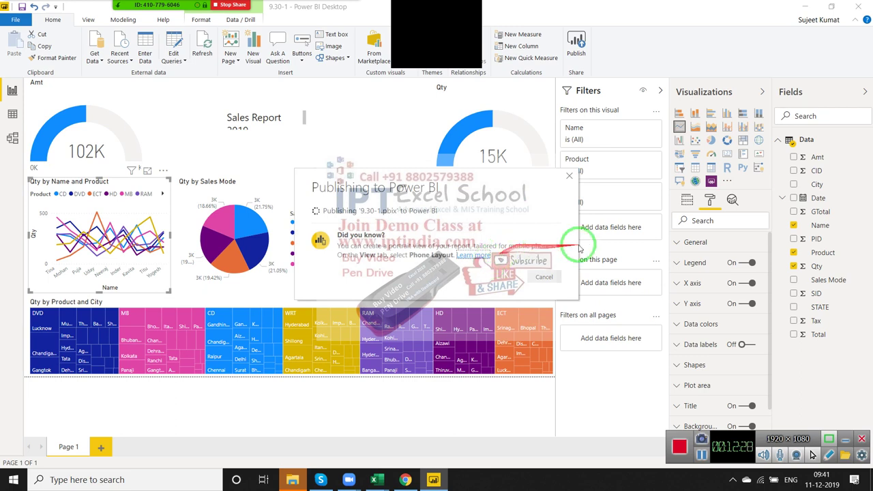
mouse_move(405, 481)
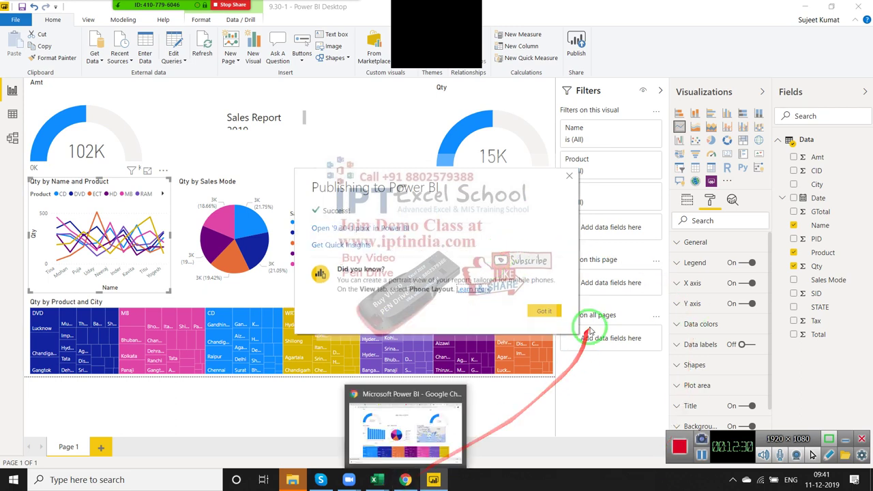
left_click(543, 311)
left_click(409, 479)
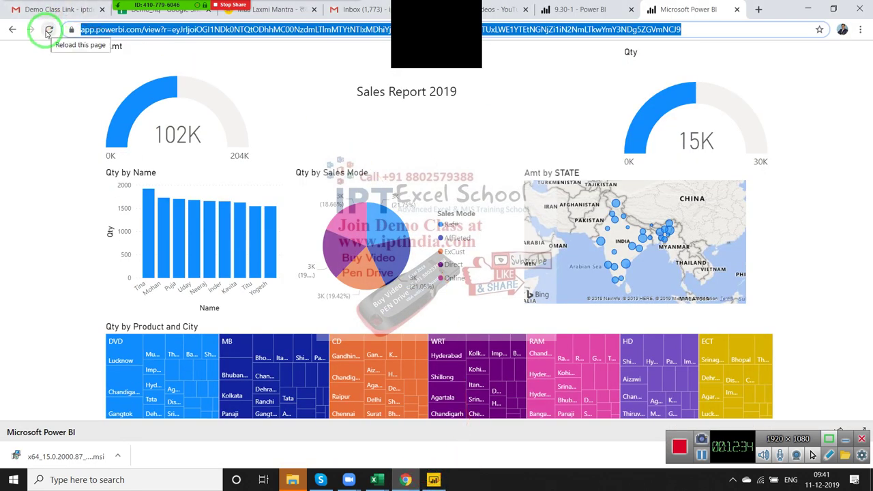
Reload the public report, then check the 9.30-1 report's Publish to web embed link
left_click(49, 30)
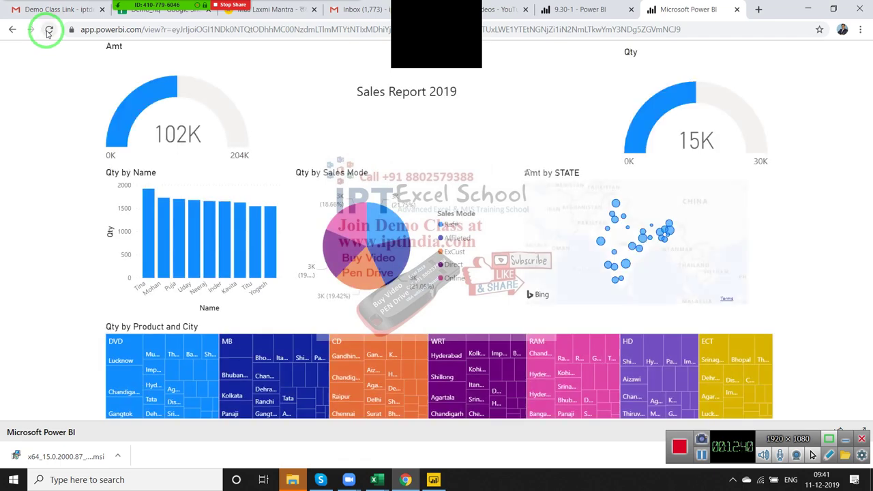
left_click(48, 31)
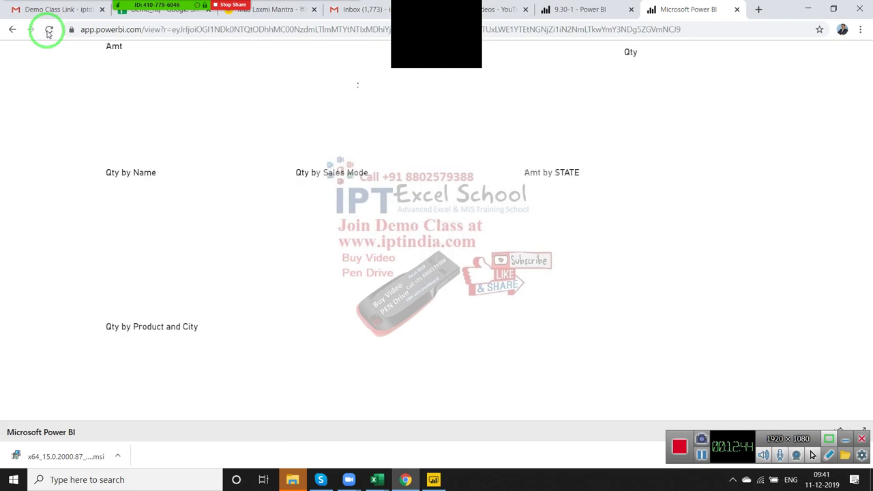
left_click(619, 7)
left_click(567, 328)
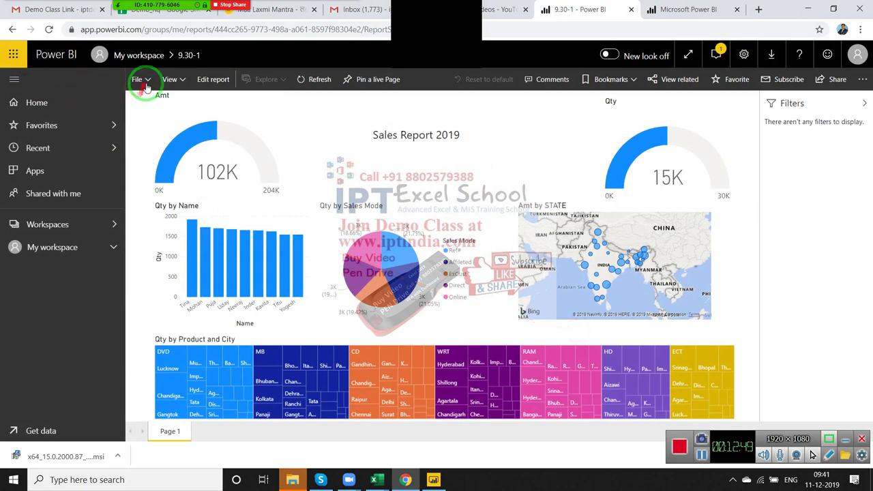
left_click(137, 79)
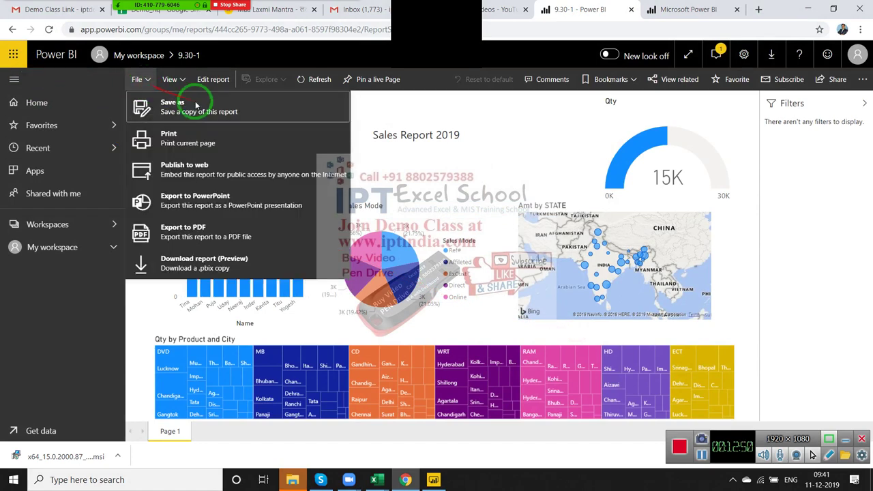
left_click(225, 175)
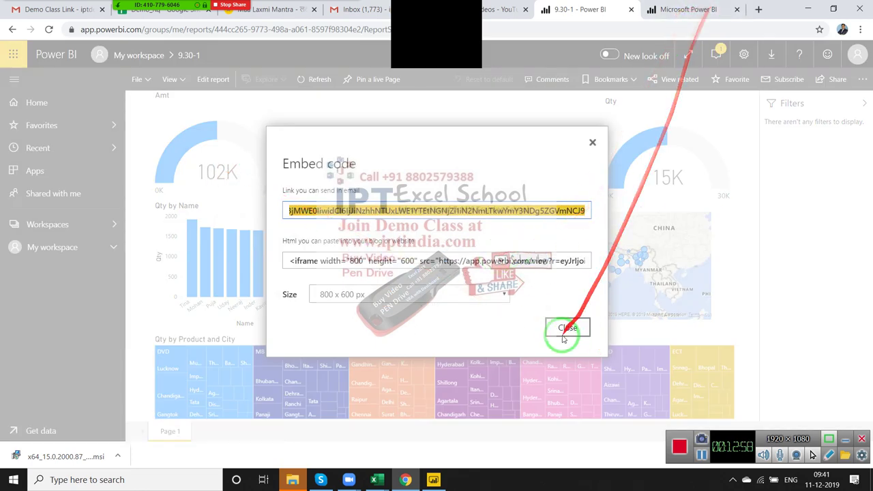
left_click(567, 327)
Reload the public report tab again and return to the 9.30-1 report tab
left_click(695, 10)
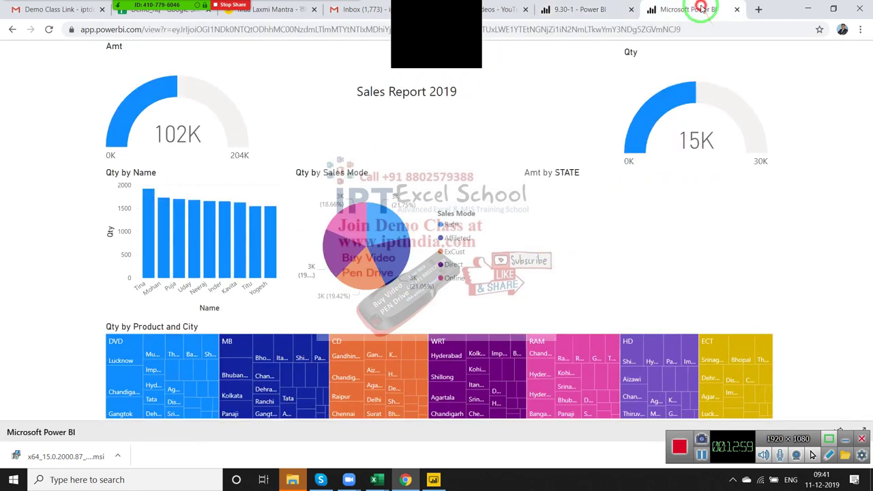
left_click(618, 28)
key("Return")
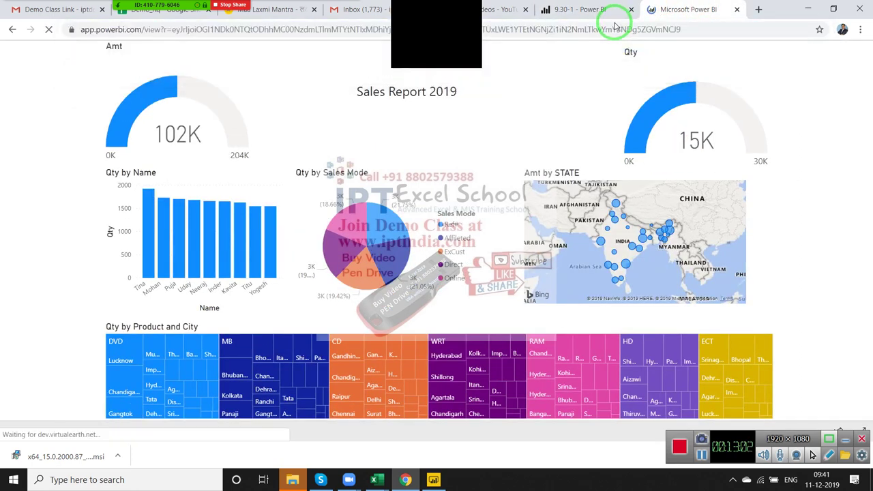
left_click(578, 9)
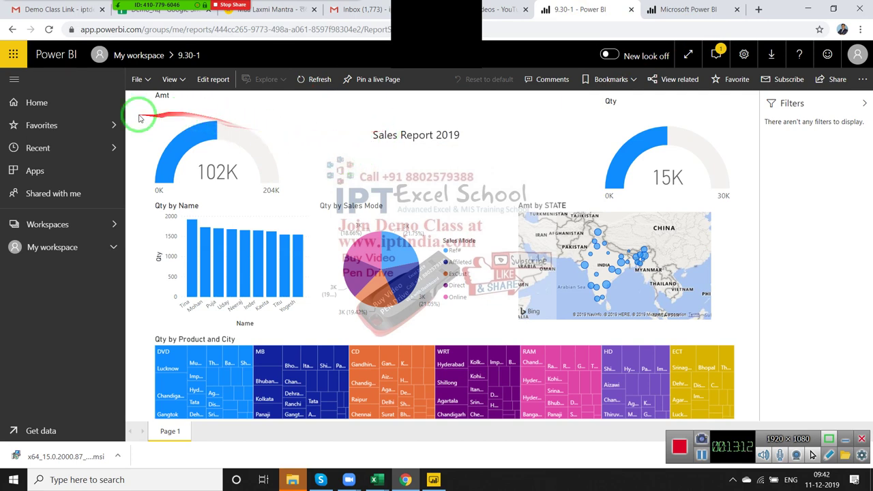
left_click(143, 87)
Export the 9.30-1 report to PowerPoint and minimise Chrome to show Power BI Desktop
left_click(177, 205)
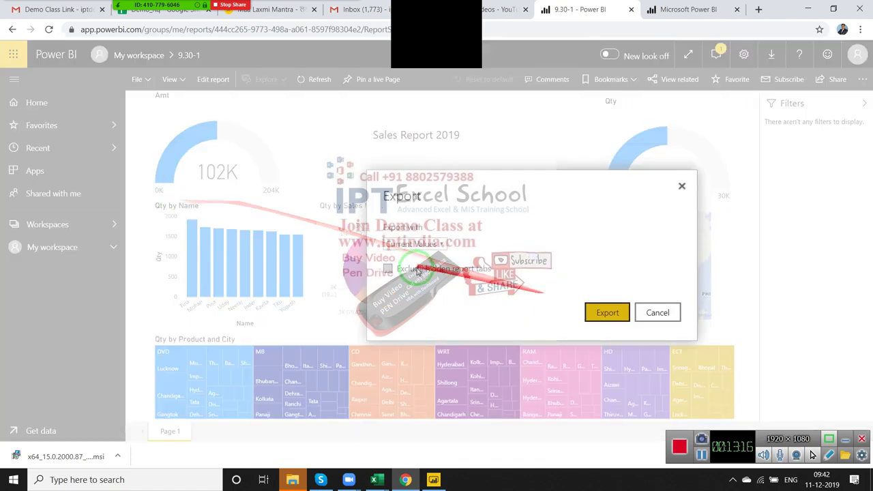
left_click(600, 315)
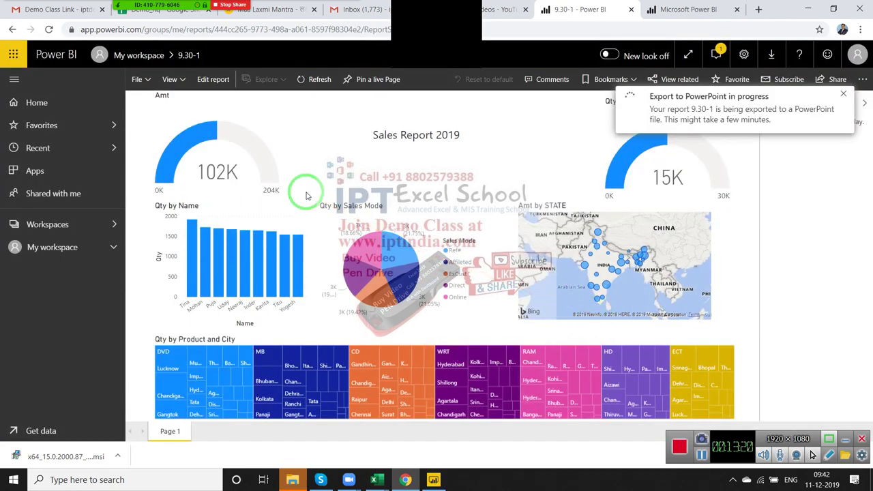
left_click(140, 79)
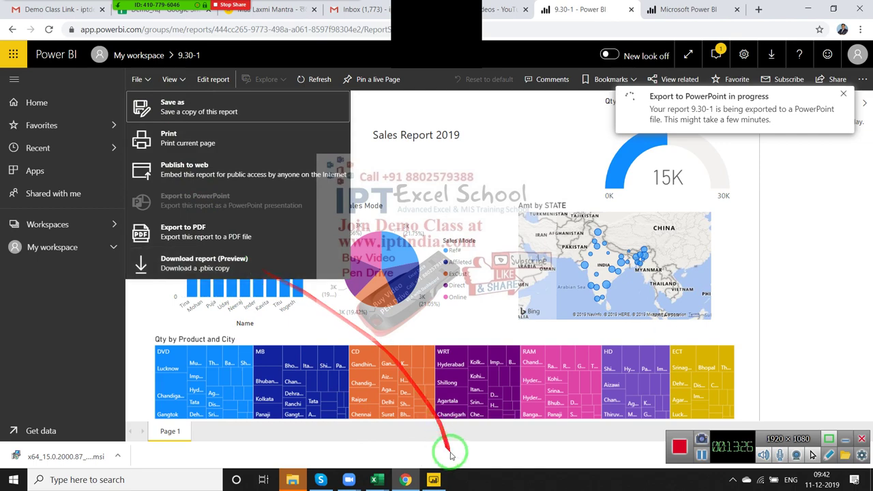
left_click(404, 480)
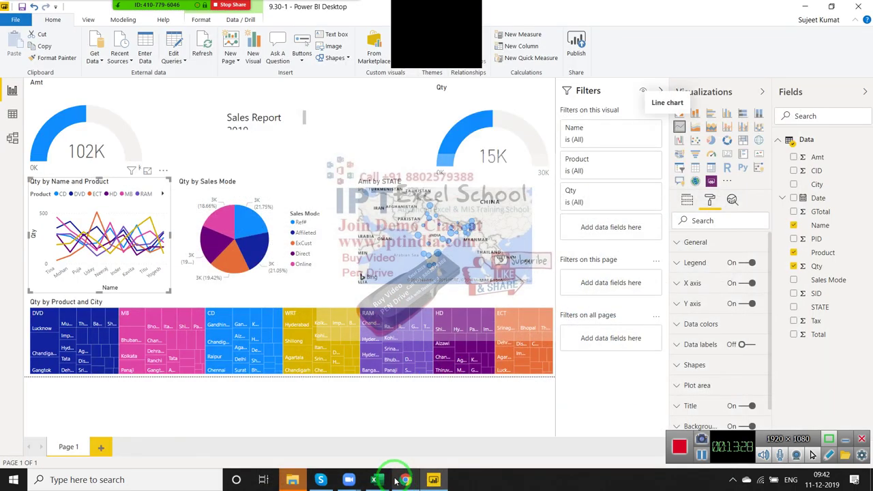
left_click(14, 22)
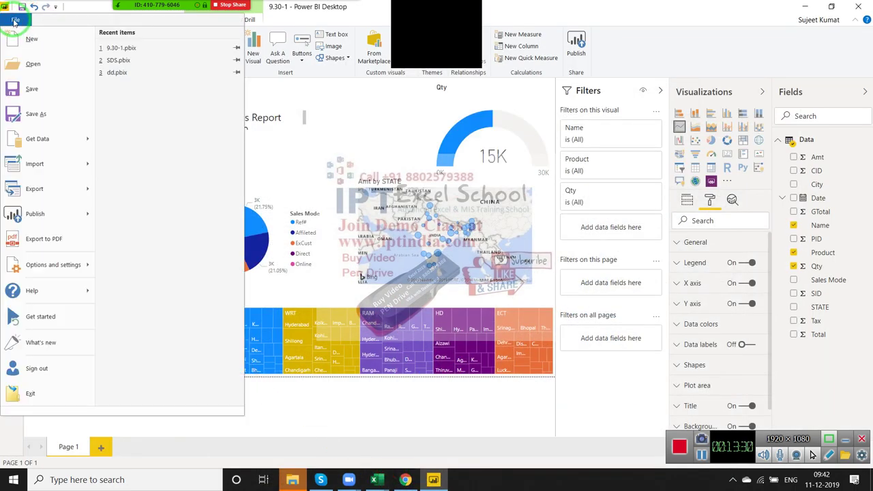
mouse_move(94, 190)
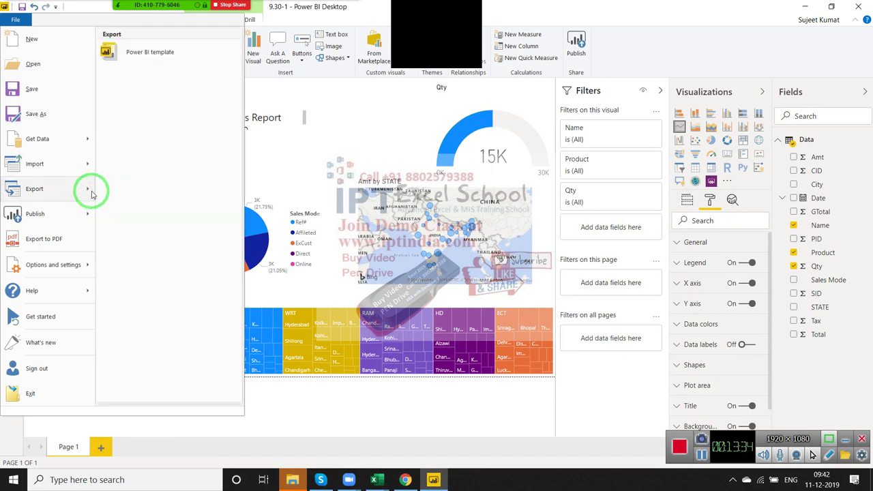
mouse_move(85, 273)
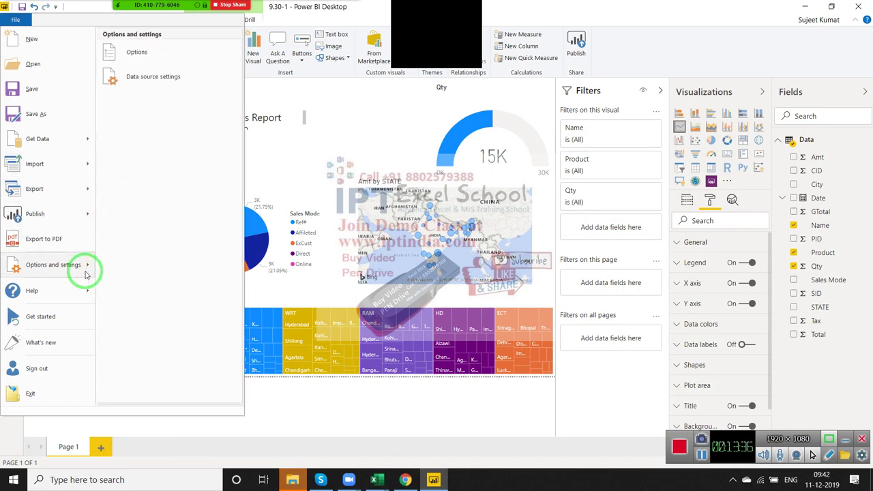
left_click_drag(76, 378, 484, 24)
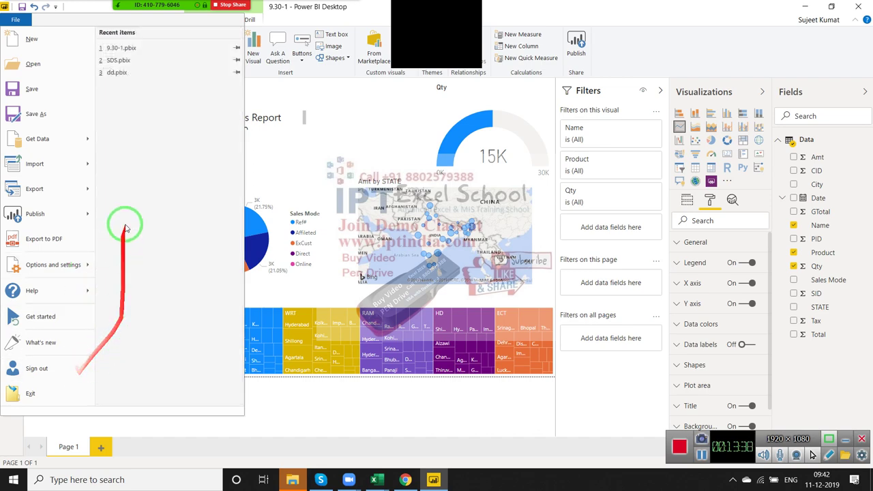
left_click(484, 24)
left_click(41, 48)
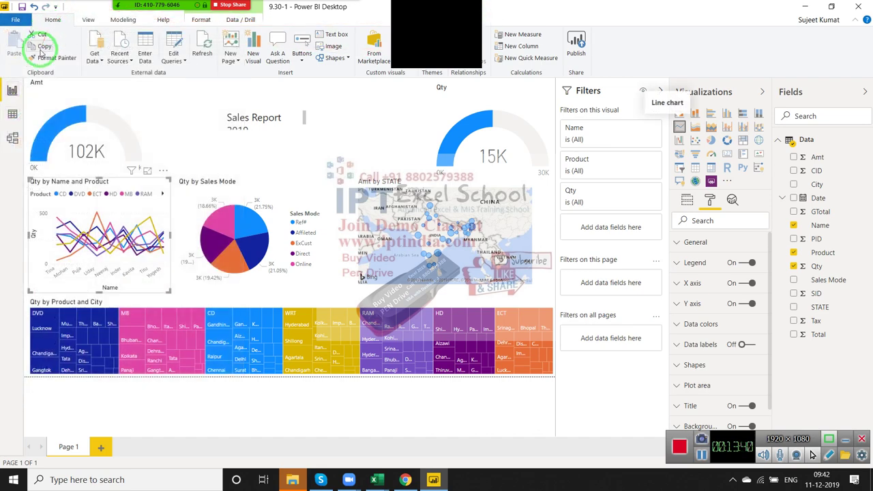
left_click(127, 62)
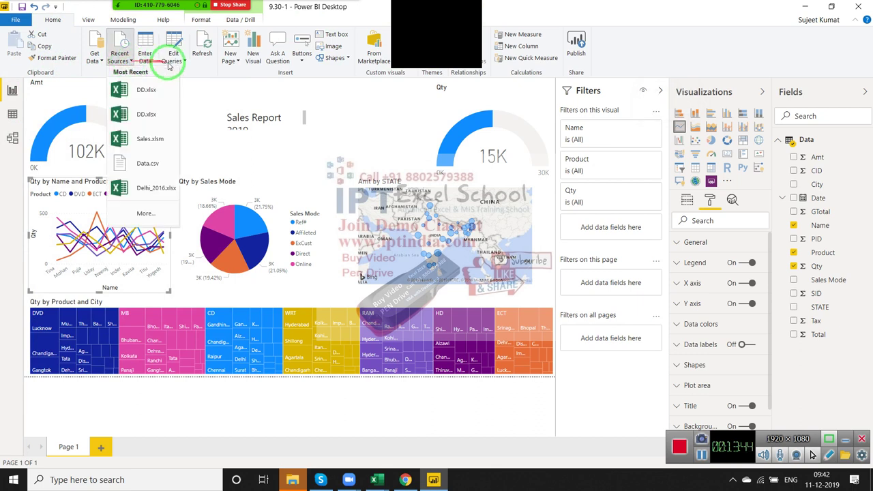
left_click(201, 71)
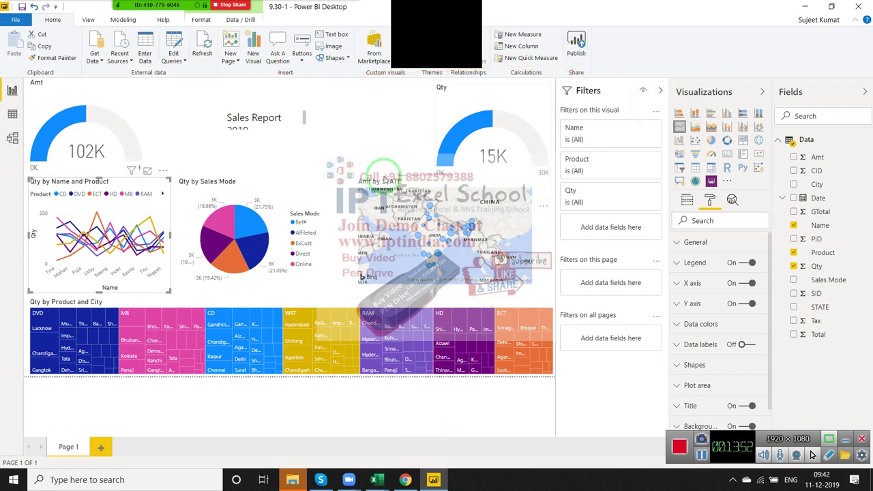
left_click(404, 480)
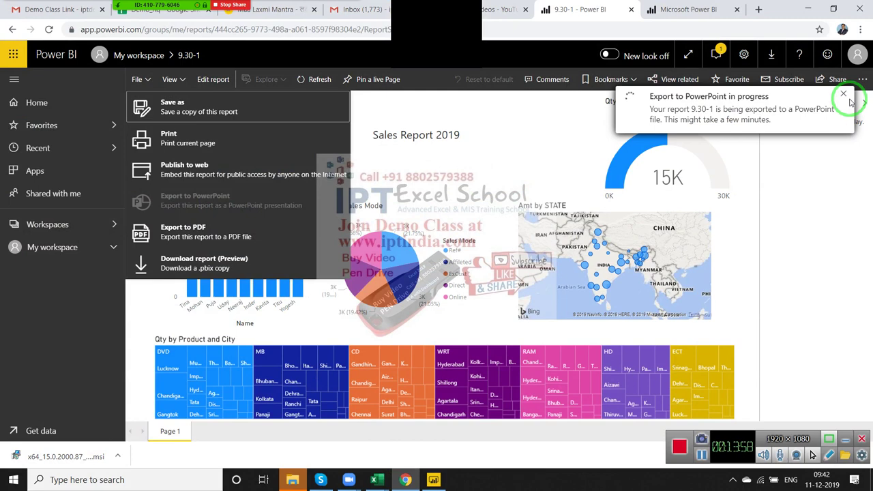
Close the file menu and reopen 9.30-1 from the Reports list in My workspace
left_click(830, 178)
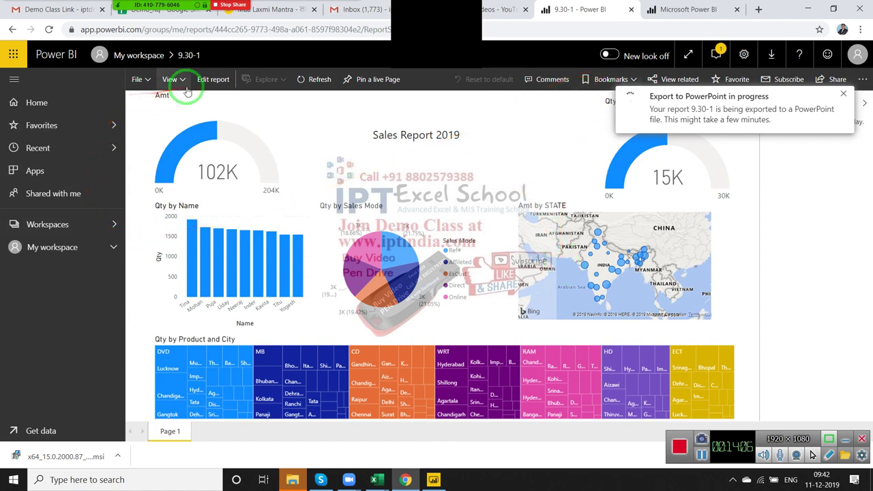
left_click(51, 195)
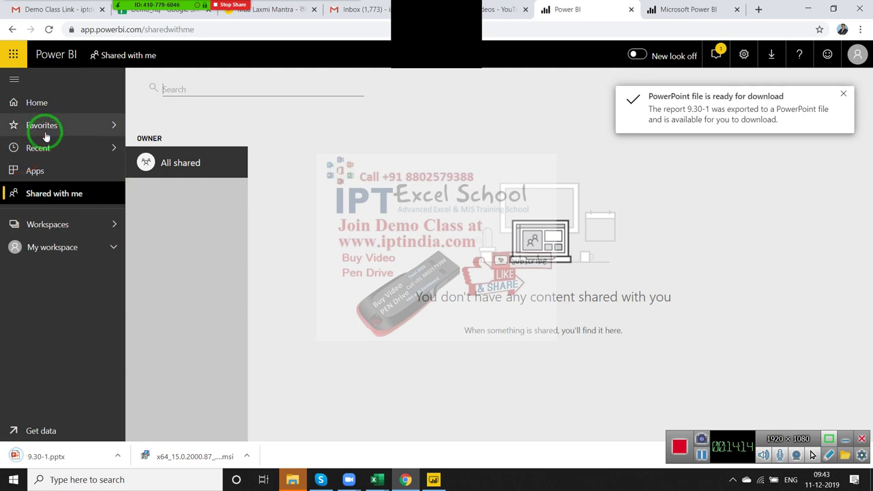
left_click(41, 109)
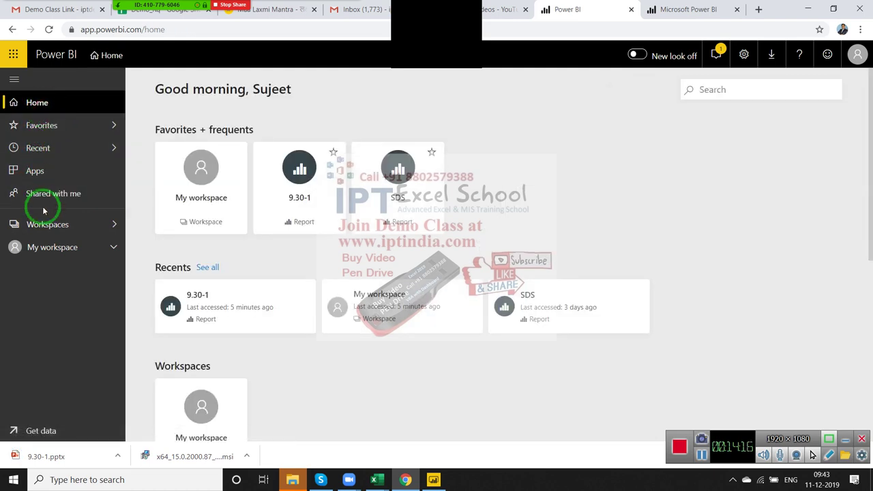
left_click(51, 247)
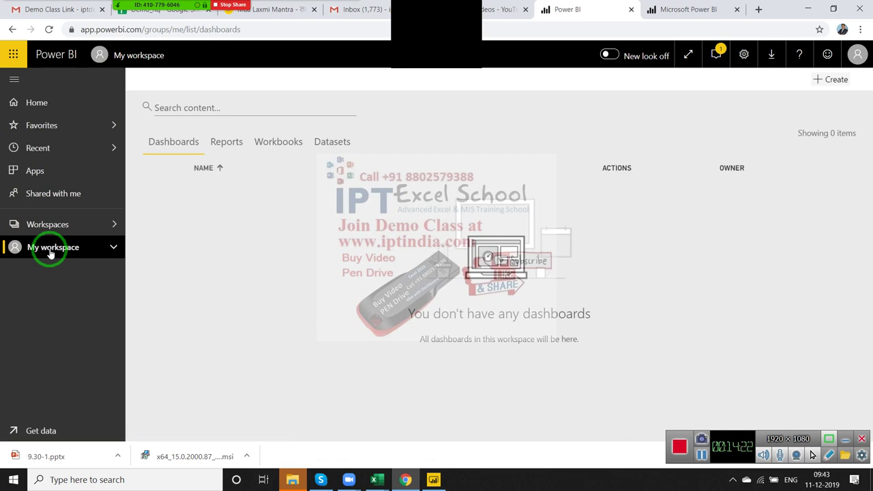
left_click(225, 141)
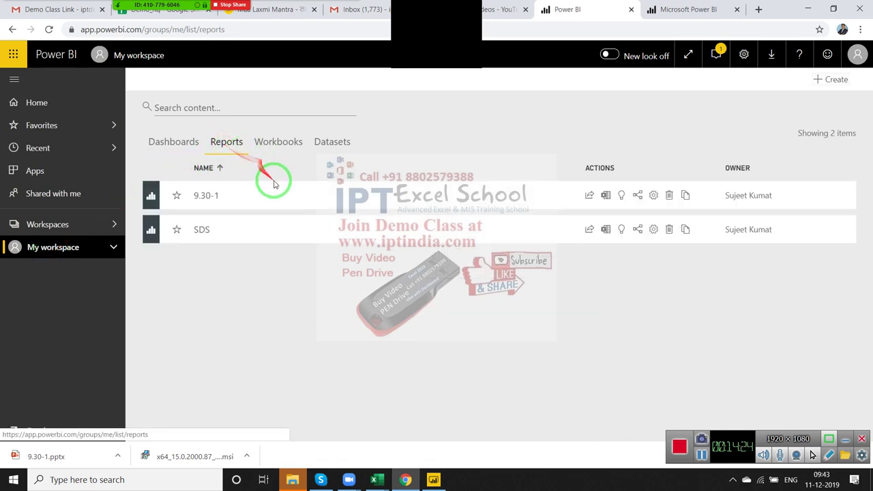
left_click(252, 201)
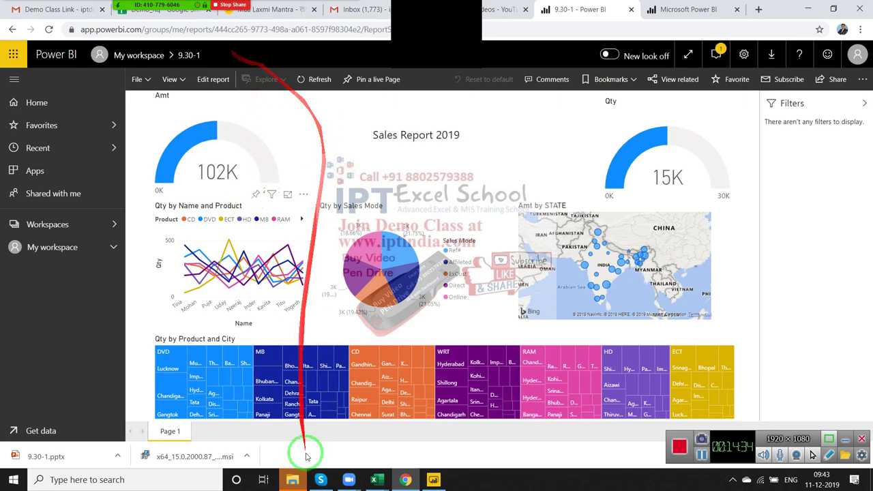
Open 9.30-1.pptx, enable editing, and view the title and Sales Report 2019 slides
left_click(49, 459)
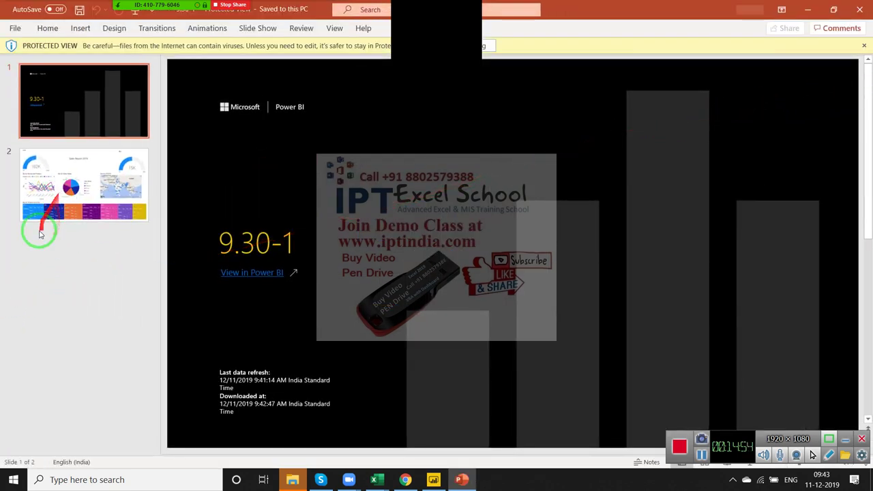
left_click(43, 216)
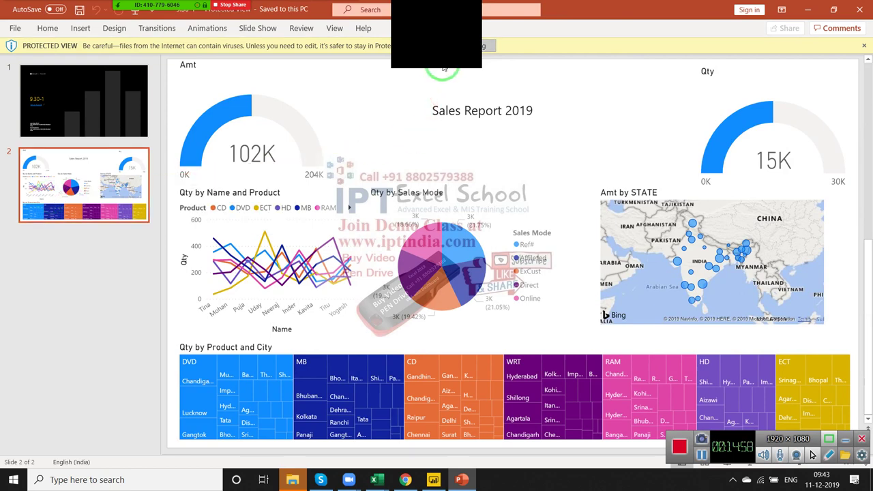
left_click(454, 45)
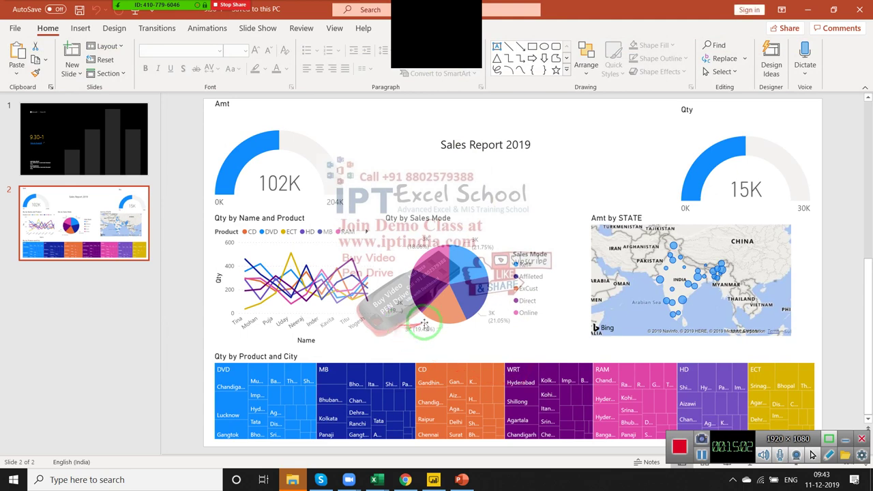
left_click(430, 318)
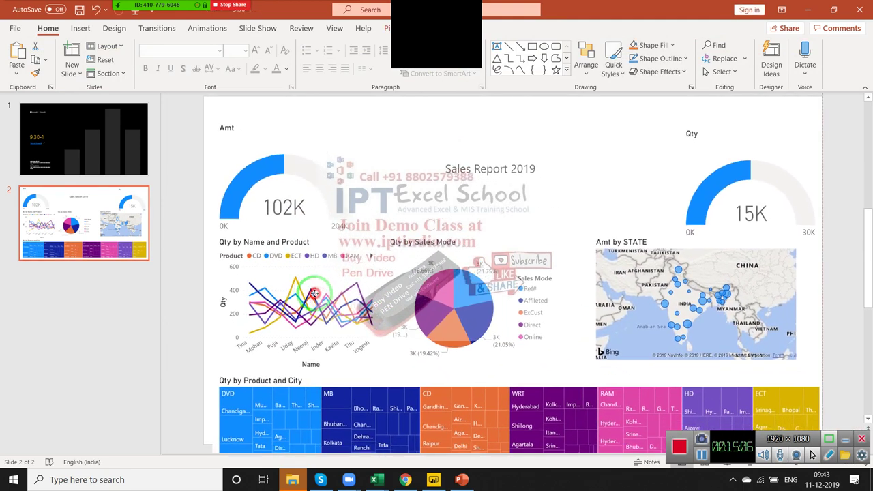
left_click(313, 290)
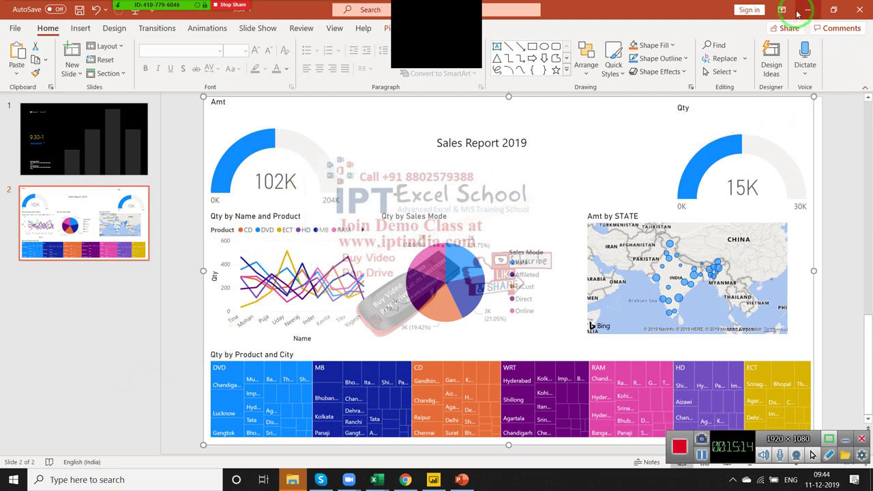
left_click(129, 116)
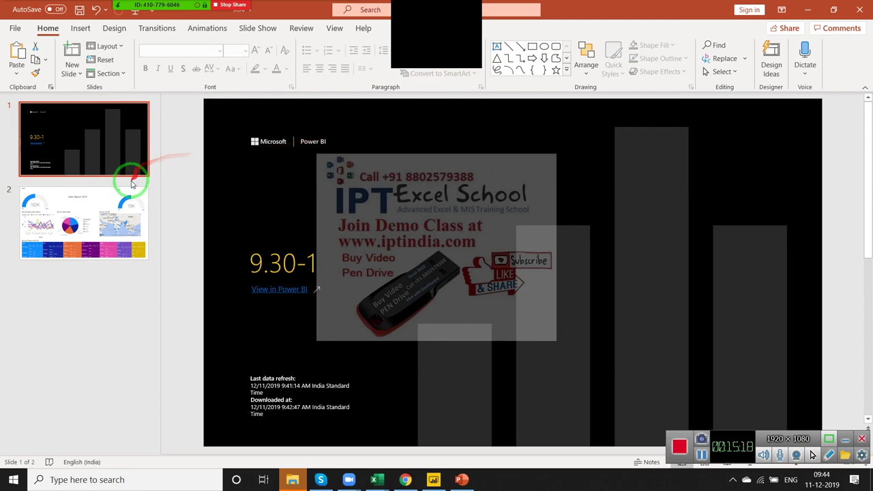
left_click(132, 204)
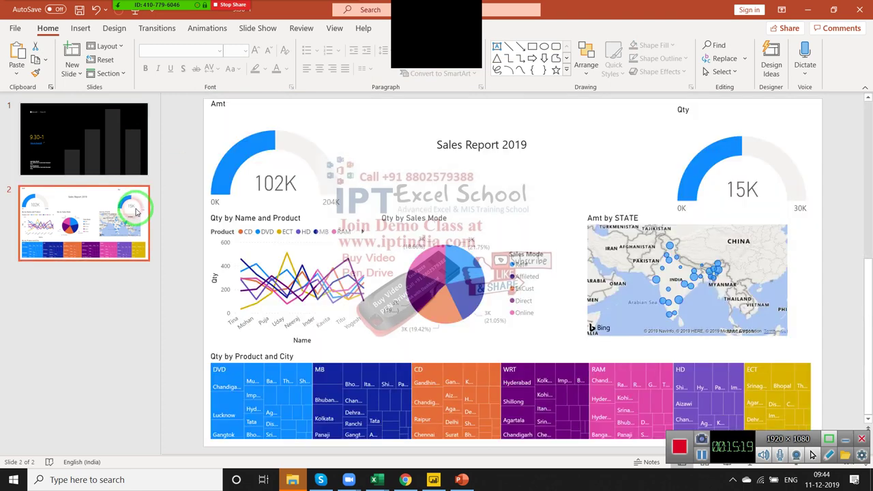
Close the presentation without saving and return to the published Power BI report
left_click(856, 9)
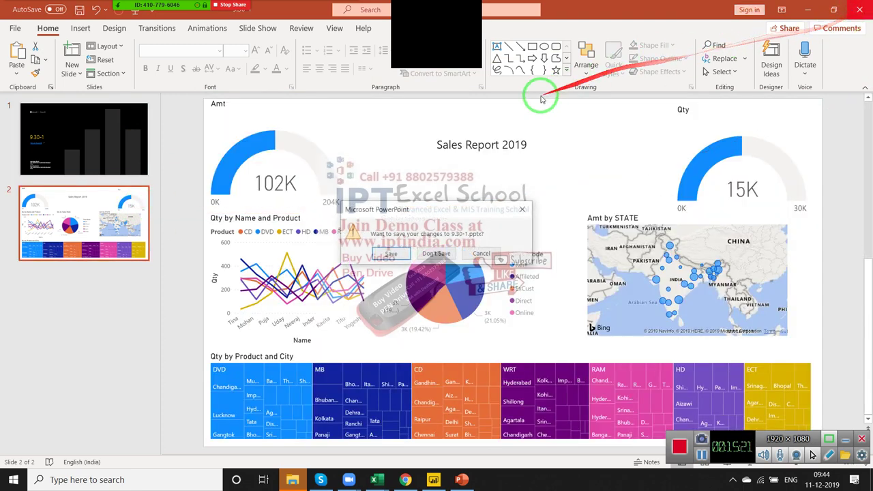
left_click(432, 254)
left_click(678, 9)
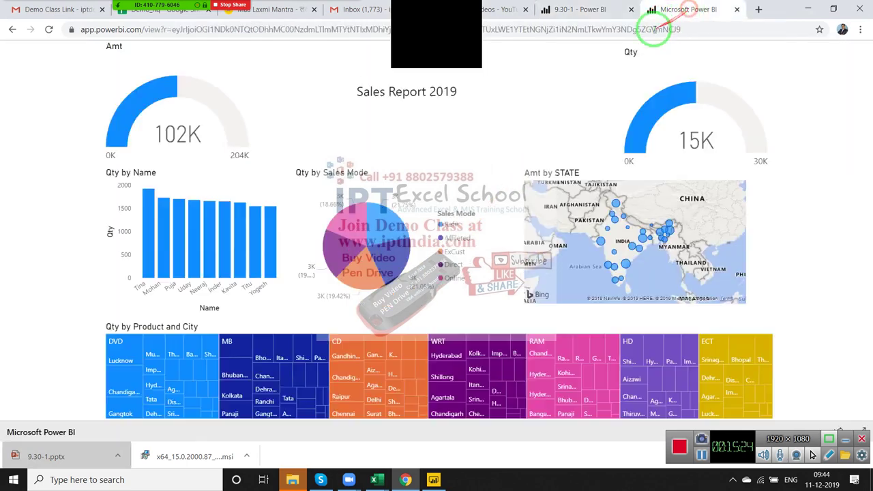
left_click(387, 235)
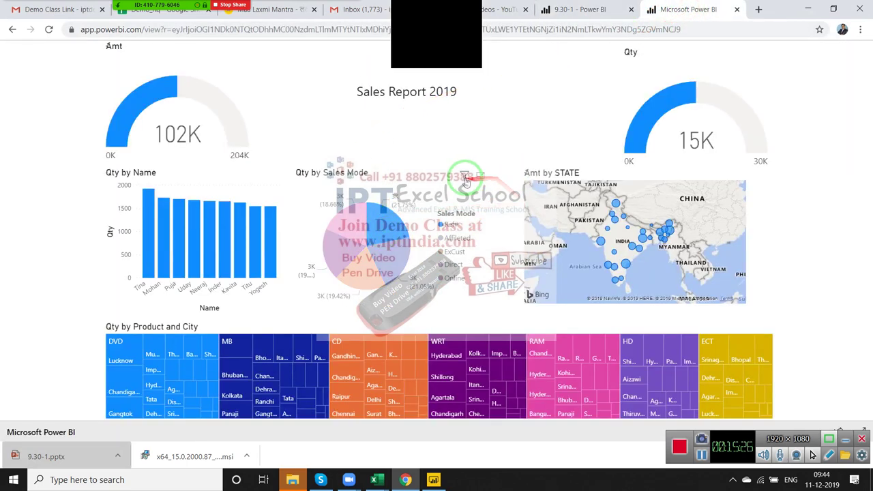
mouse_move(463, 179)
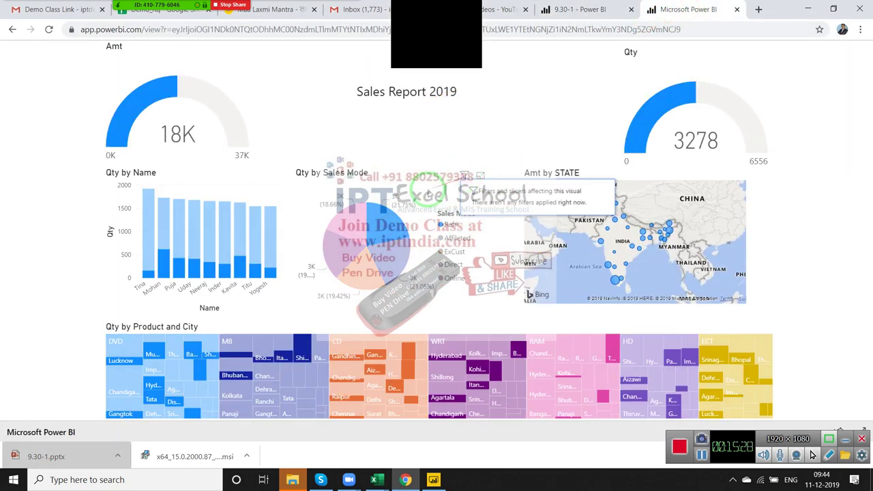
left_click(380, 263)
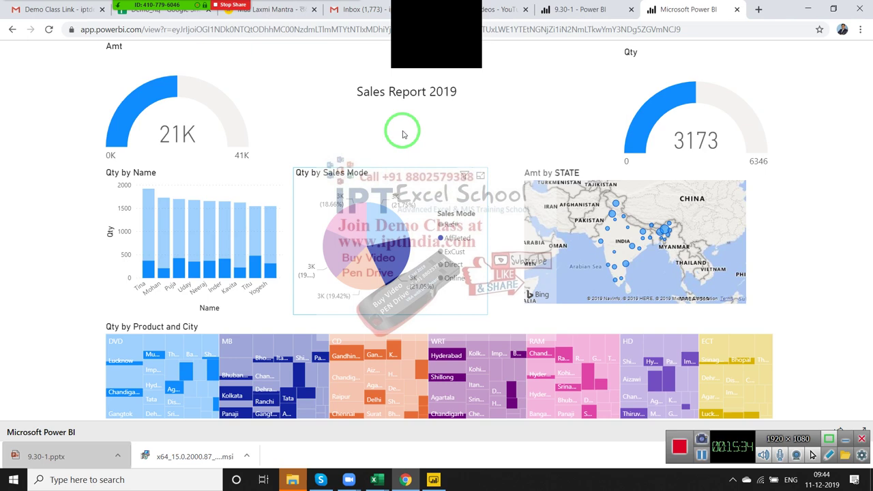
left_click(394, 261)
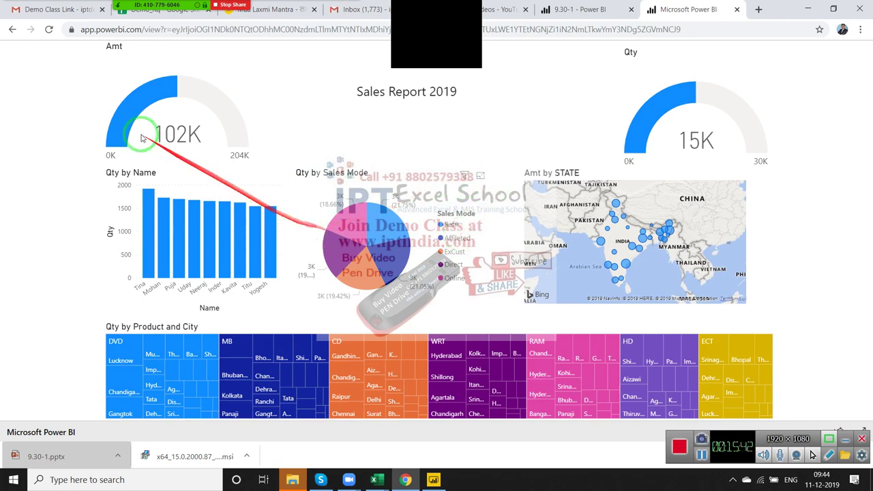
left_click(49, 31)
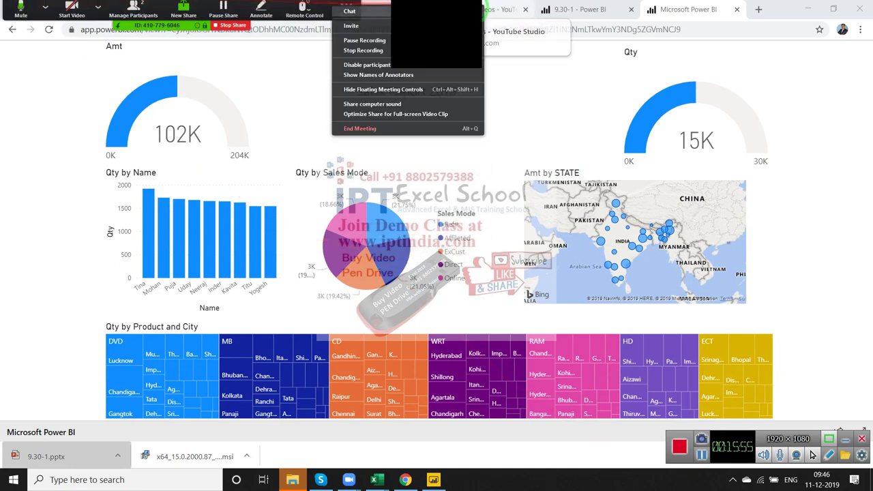
left_click(433, 480)
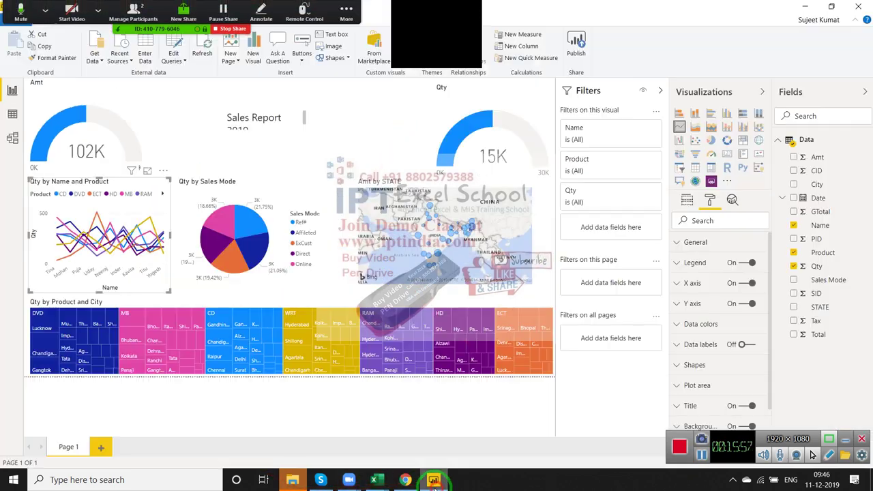
left_click(333, 285)
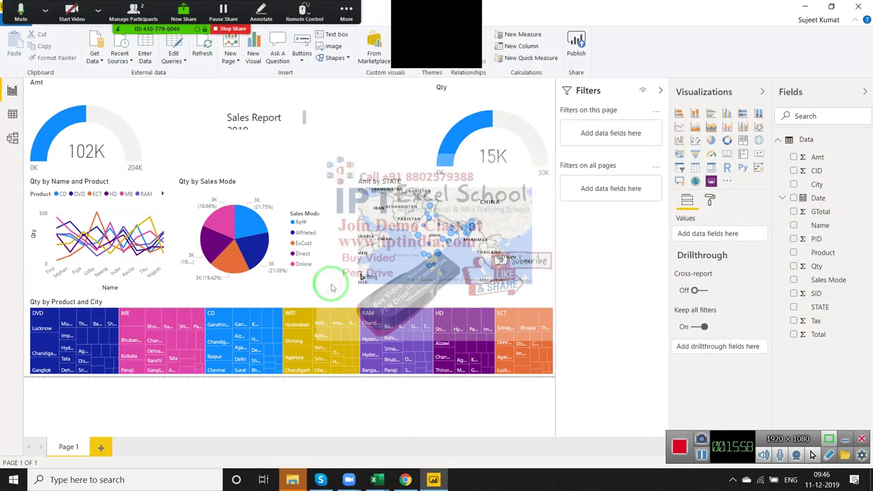
left_click(433, 480)
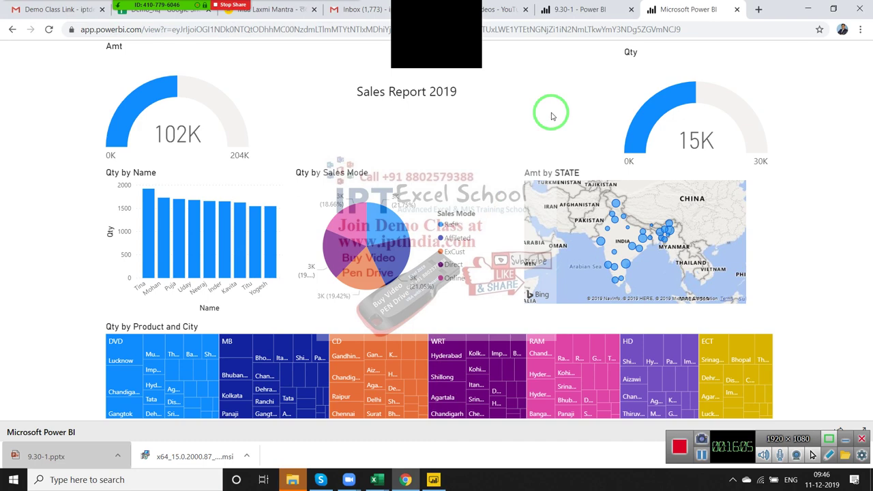
View the Qty by Sales Mode and Qty by Name charts full page, then return to the report
left_click_drag(552, 116, 450, 285)
left_click_drag(475, 199, 481, 180)
left_click(482, 178)
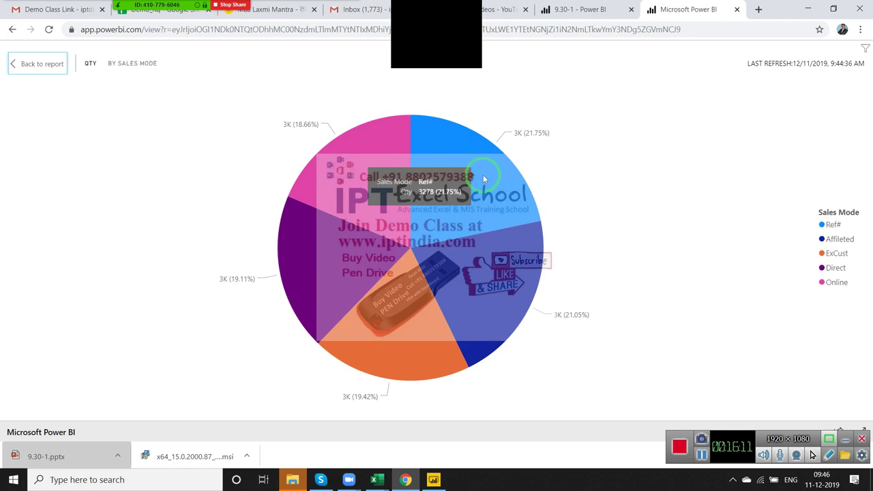
left_click(38, 65)
mouse_move(41, 77)
left_mouse_down()
mouse_move(269, 160)
mouse_move(179, 43)
mouse_move(595, 8)
left_mouse_up()
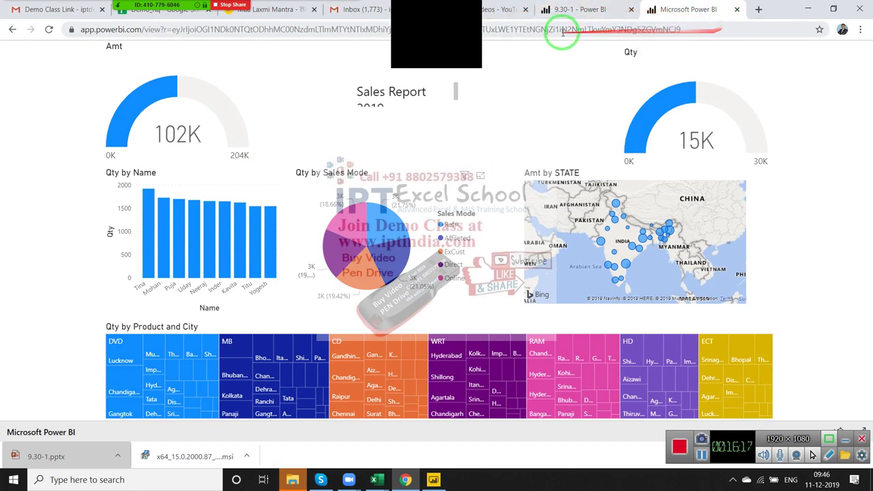
left_click(563, 33)
mouse_move(563, 33)
left_mouse_down()
mouse_move(78, 136)
mouse_move(282, 175)
mouse_move(276, 183)
mouse_move(127, 156)
left_mouse_up()
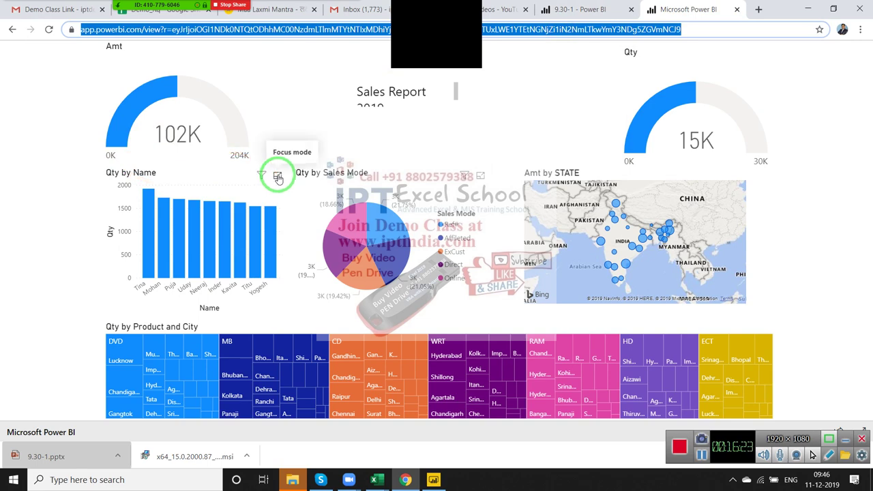
left_click(277, 178)
left_click_drag(277, 175, 26, 79)
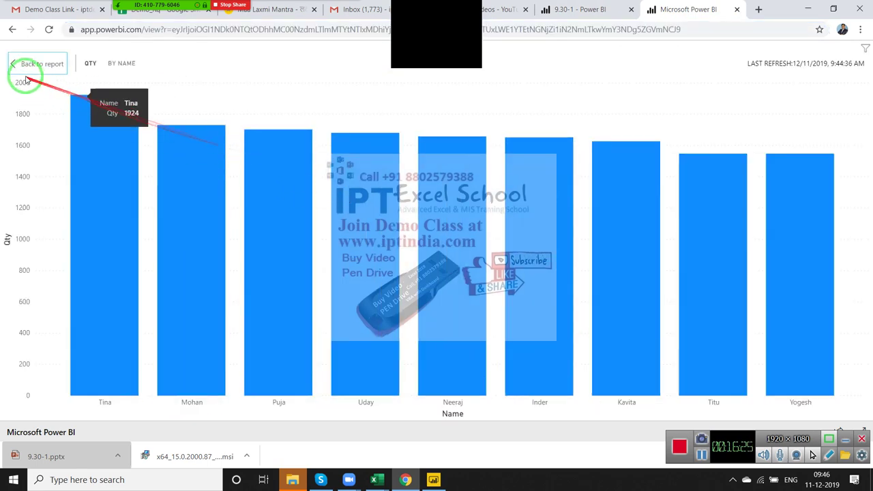
left_click(20, 63)
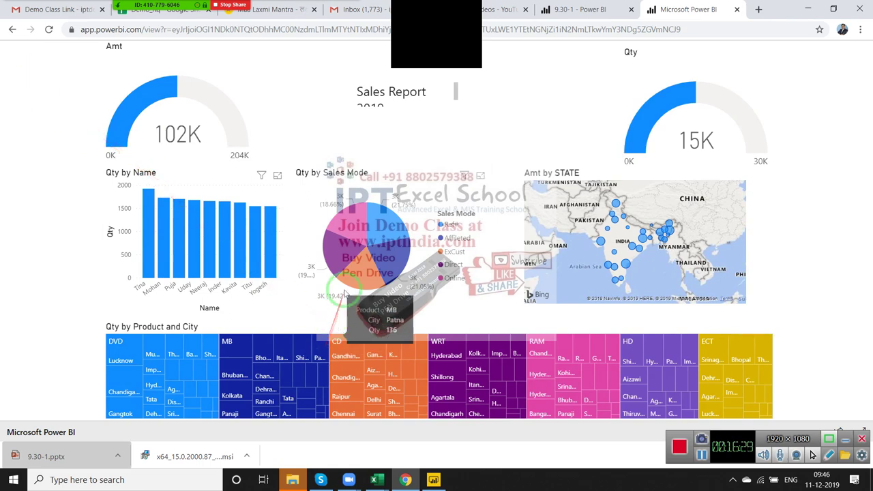
mouse_move(398, 355)
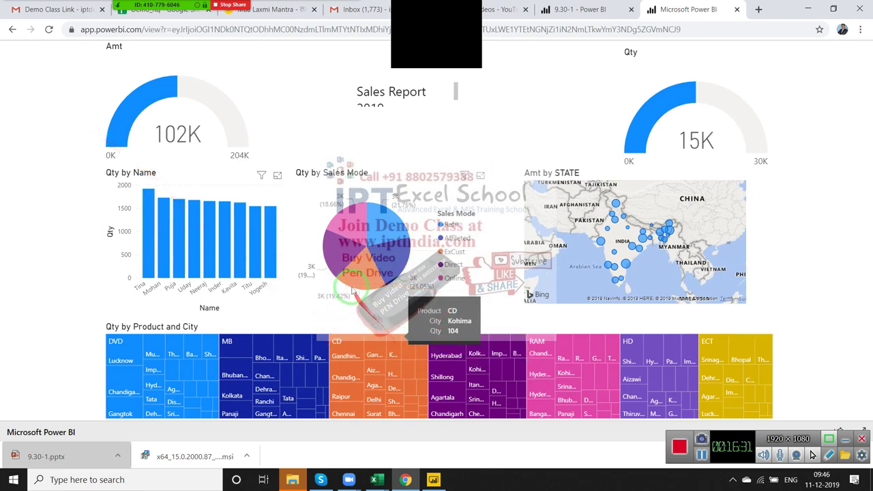
left_click_drag(477, 224, 473, 318)
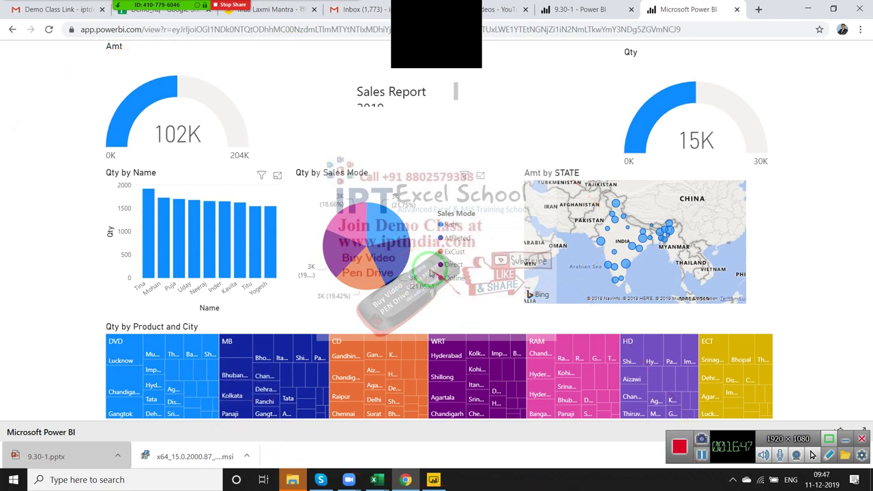
Cross-filter to the Affileted sales mode, check the treemap tooltips, then clear the filter
left_click(392, 260)
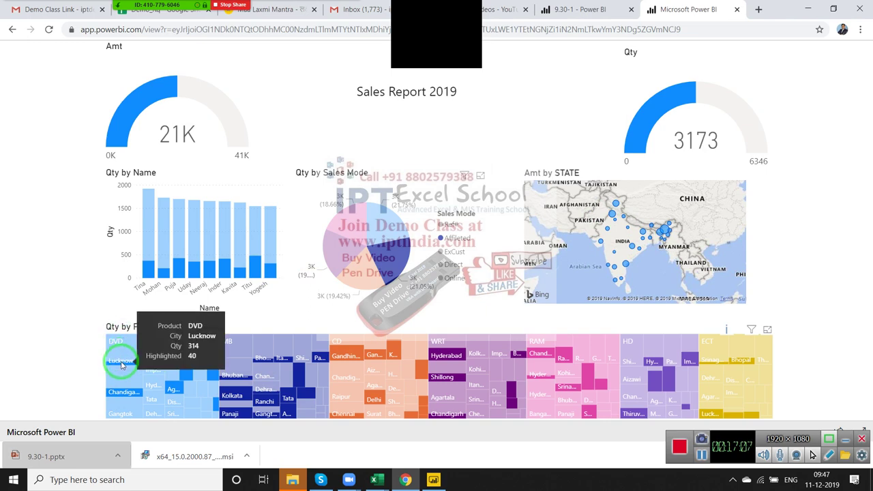
mouse_move(121, 392)
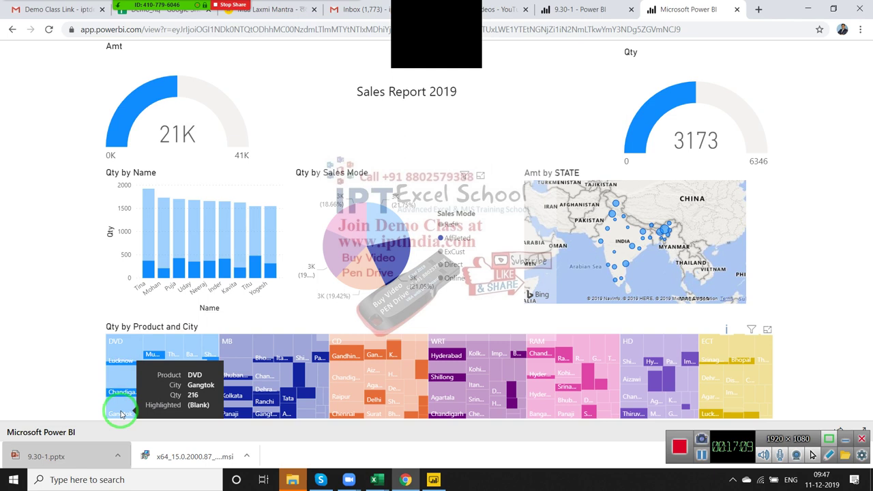
mouse_move(155, 370)
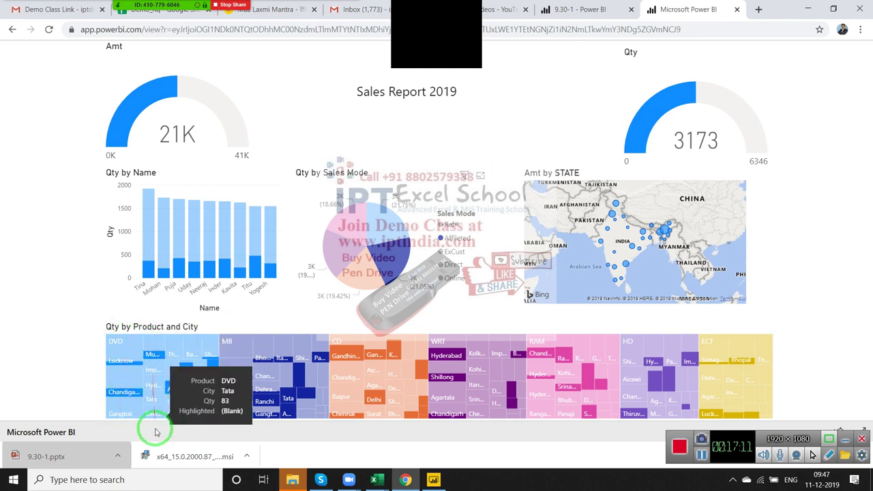
mouse_move(204, 419)
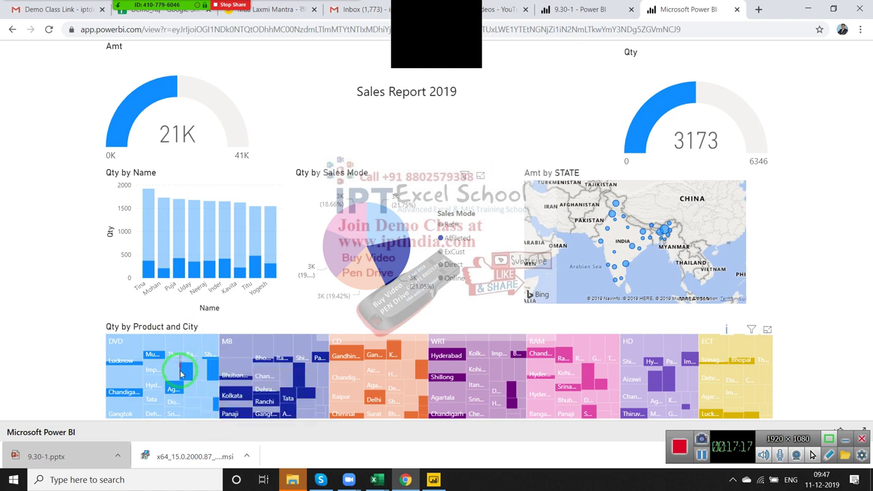
mouse_move(181, 374)
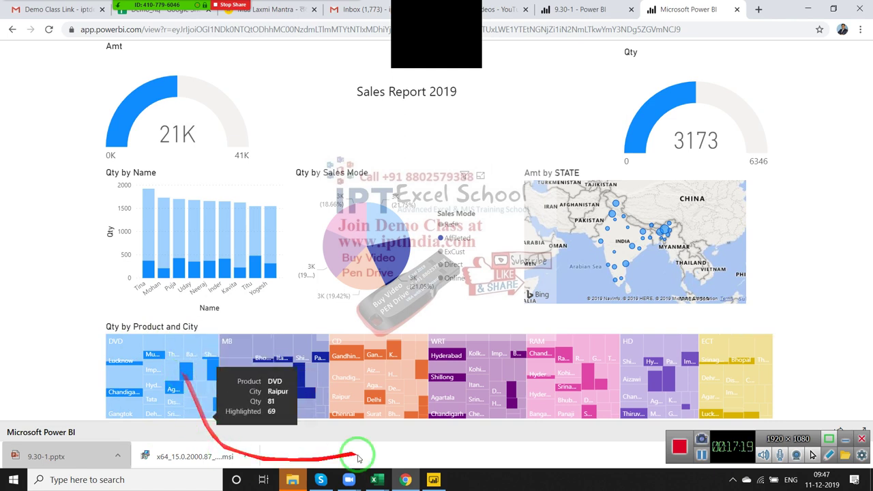
mouse_move(401, 265)
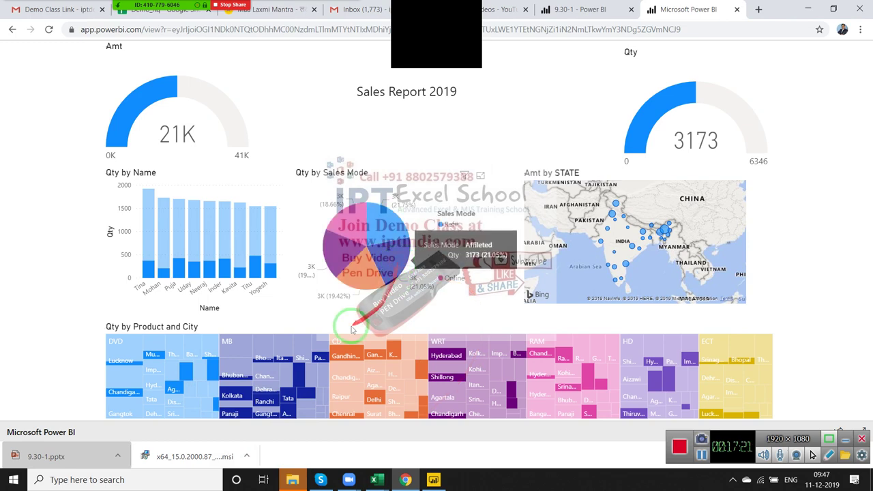
left_click(351, 330)
Zoom the Amt by STATE map in on Bhubaneshwar and Cuttack, then pan to north India
double_click(641, 233)
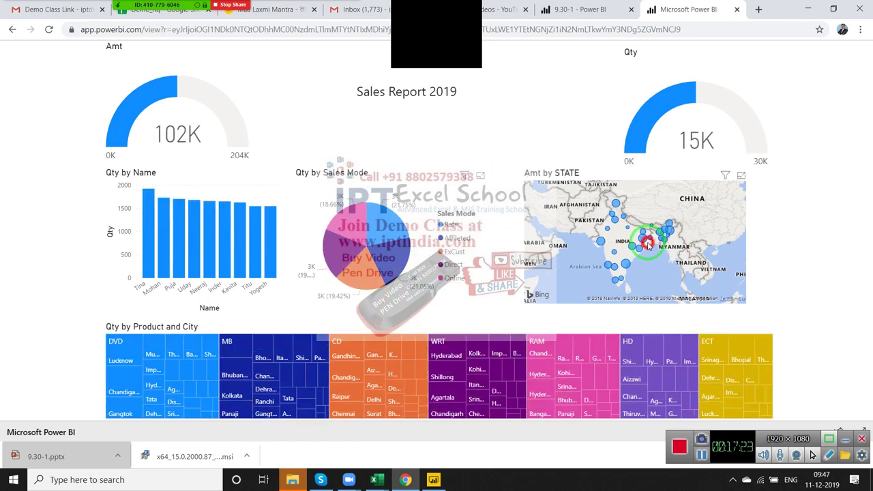
double_click(636, 257)
double_click(636, 259)
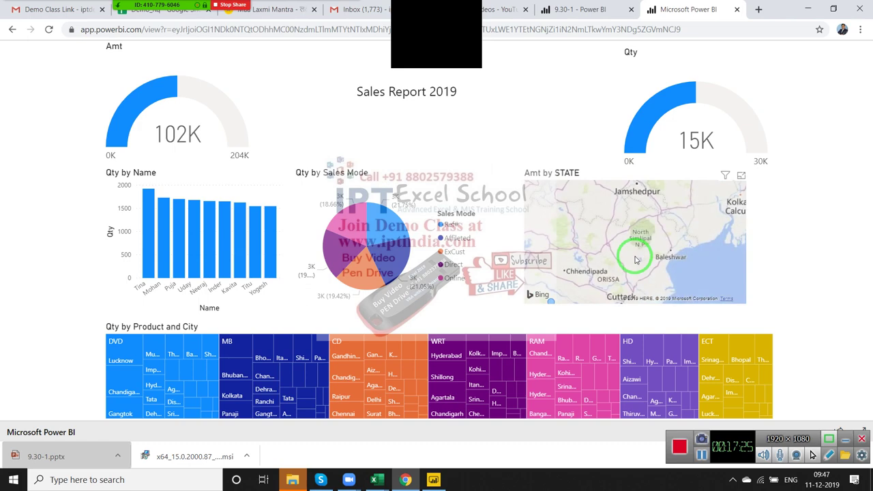
scroll(631, 256, "down", 3)
double_click(595, 252)
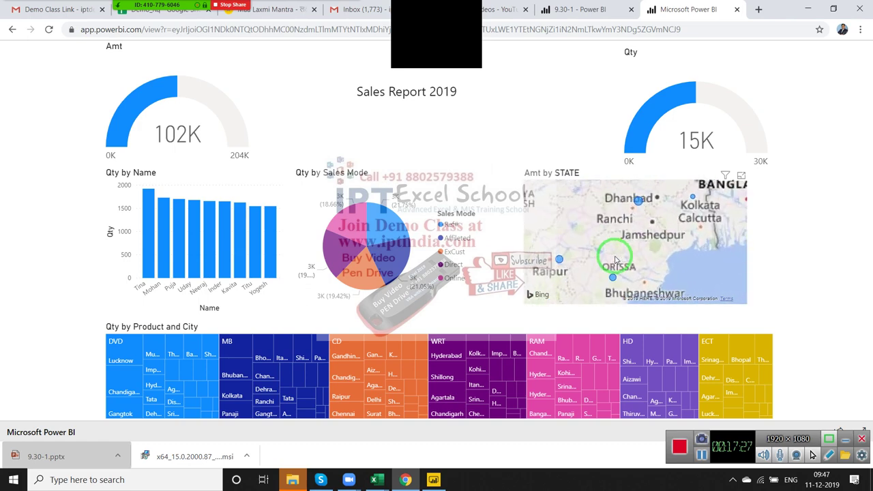
scroll(610, 248, "down", 3)
double_click(633, 256)
double_click(659, 270)
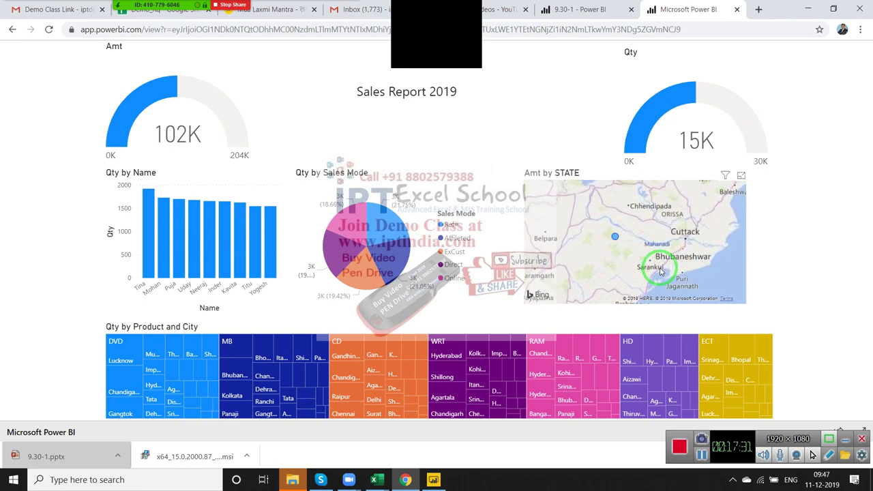
scroll(660, 271, "down", 3)
mouse_move(634, 213)
left_mouse_down()
mouse_move(736, 309)
mouse_move(713, 258)
left_mouse_up()
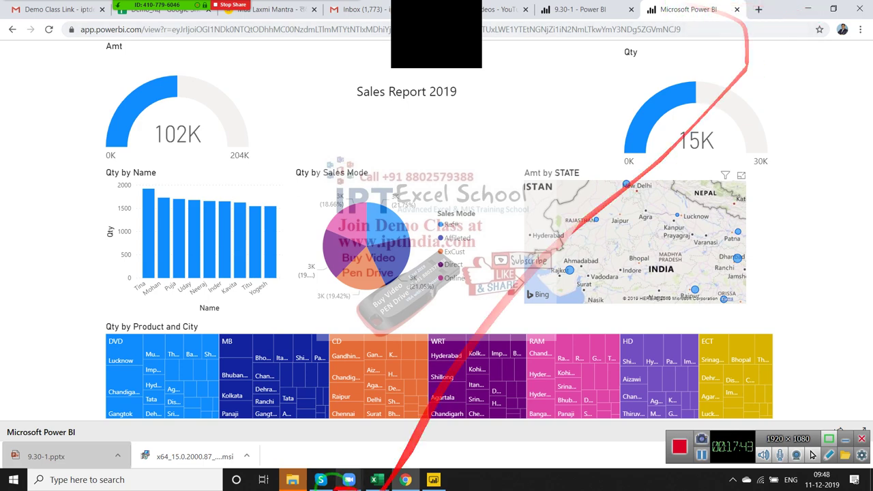
left_click(433, 480)
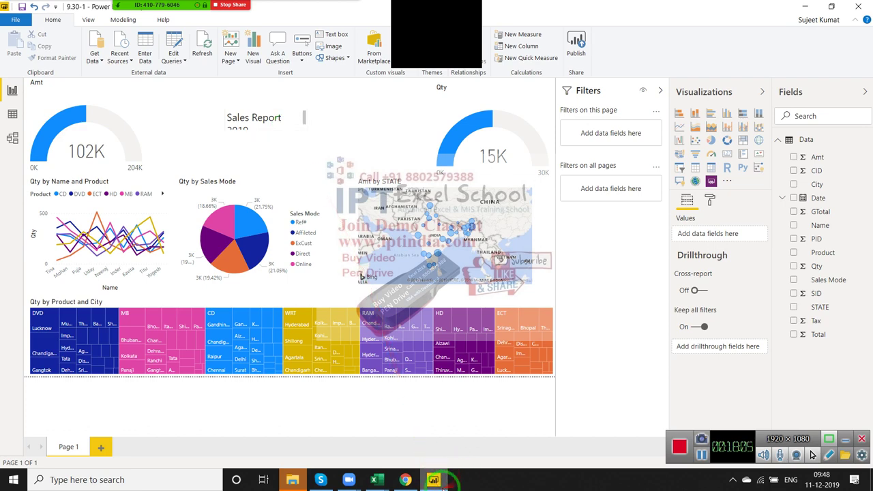
mouse_move(437, 483)
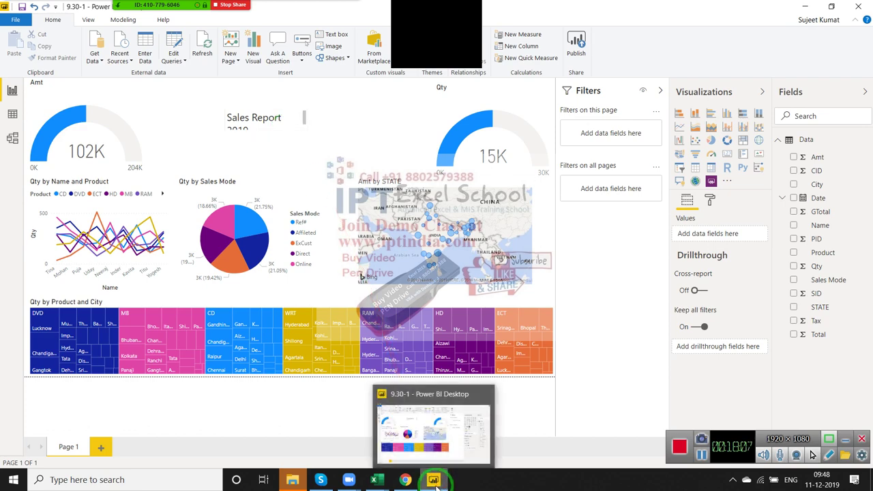
left_click(434, 481)
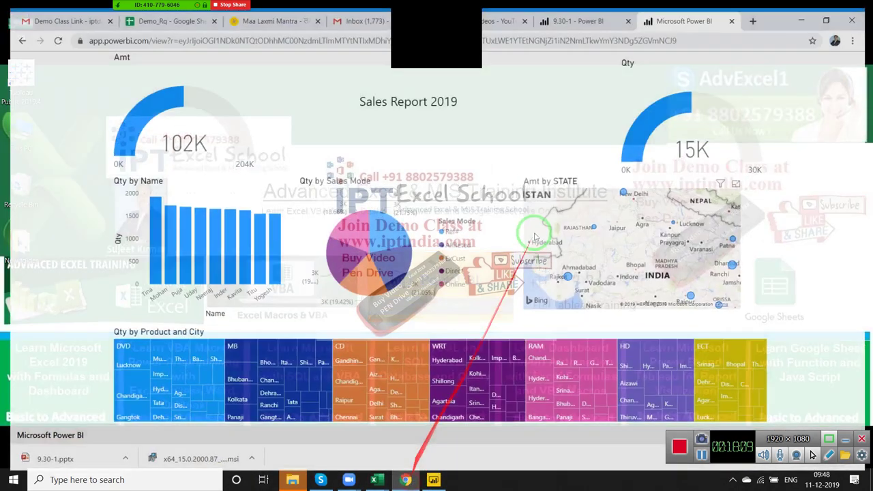
left_click(583, 10)
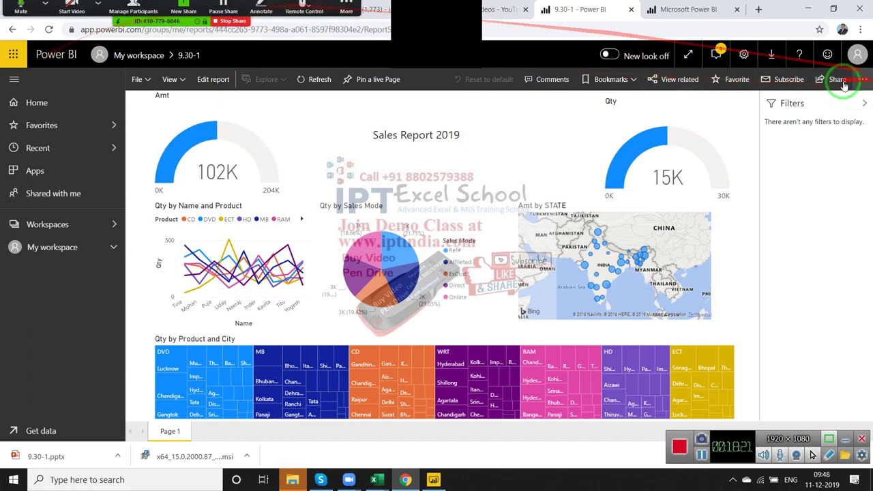
Try sharing the 9.30-1 report and dismiss the Upgrade to Power BI Pro prompt
left_click(837, 88)
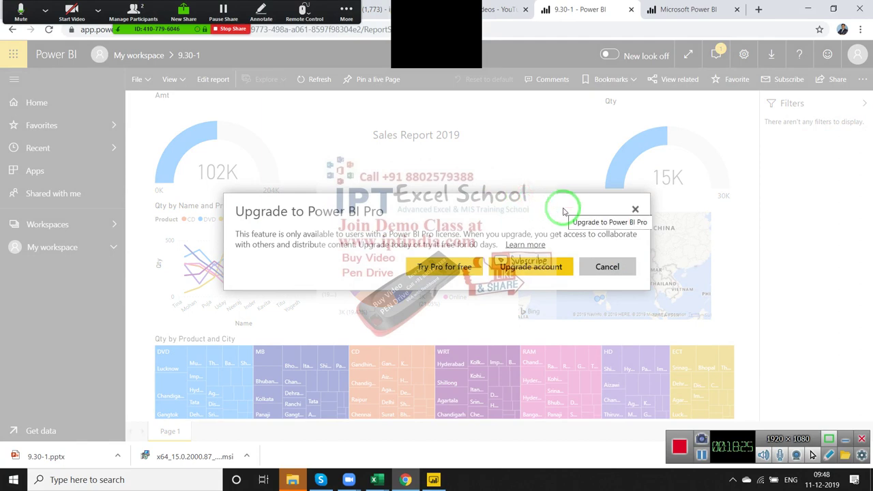
left_click(634, 211)
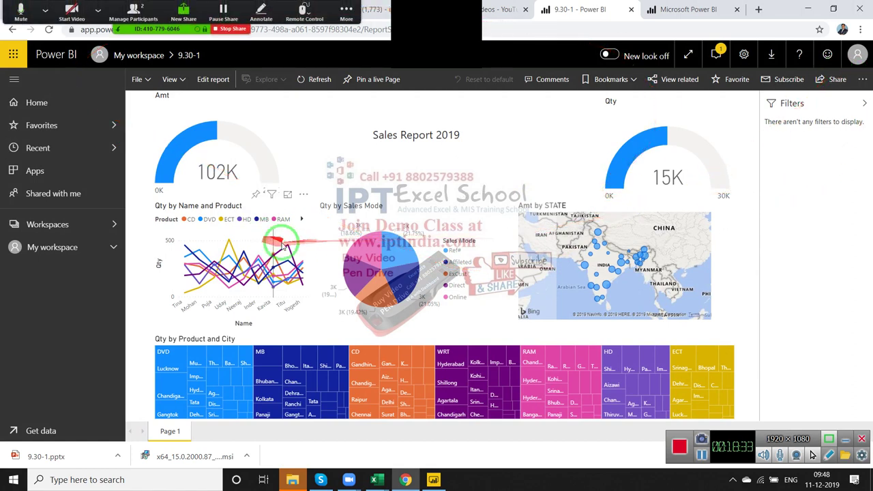
mouse_move(137, 283)
left_mouse_down()
mouse_move(752, 159)
mouse_move(146, 162)
left_mouse_up()
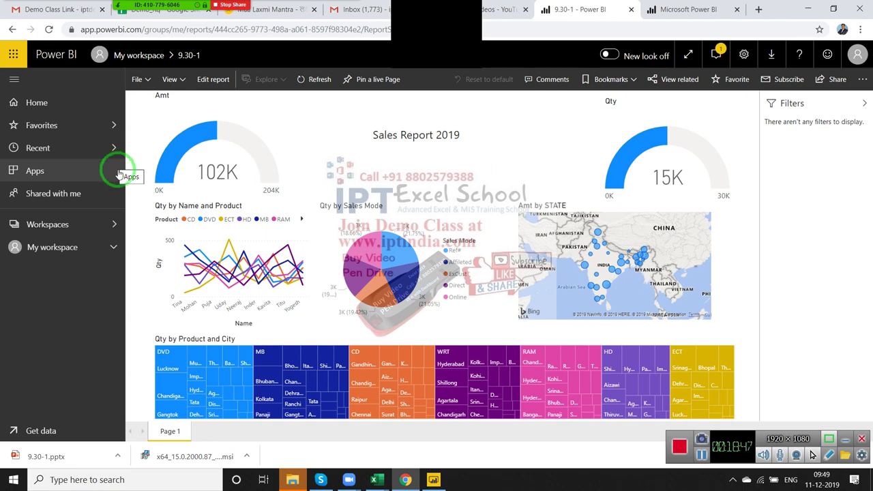
Download the 9.30-1 report as 9.30-1.pbix via File > Download report and open it
left_click(144, 80)
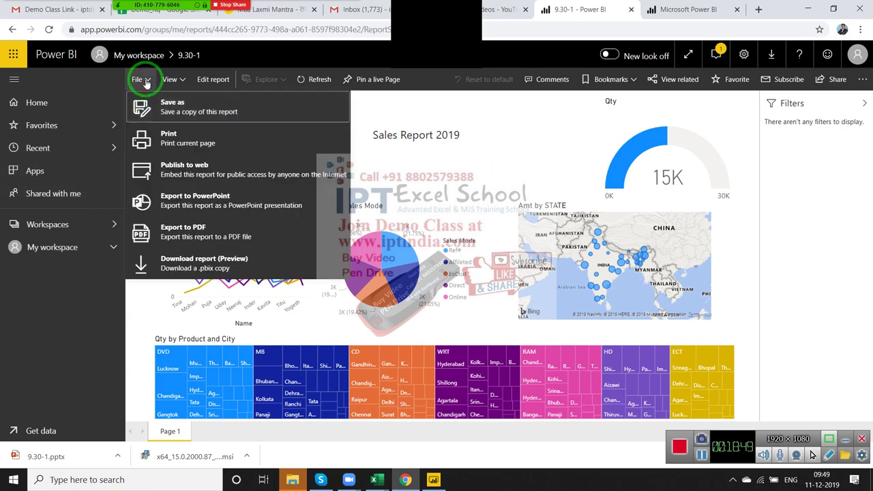
left_click(195, 170)
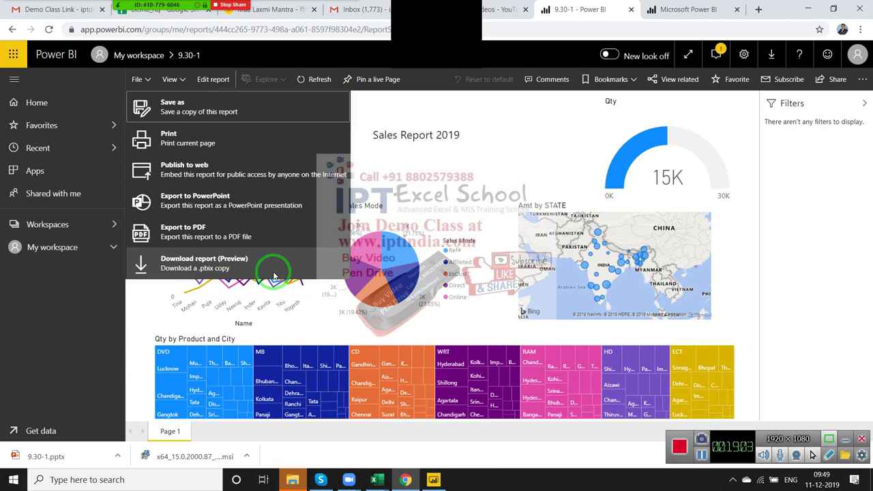
left_click(272, 276)
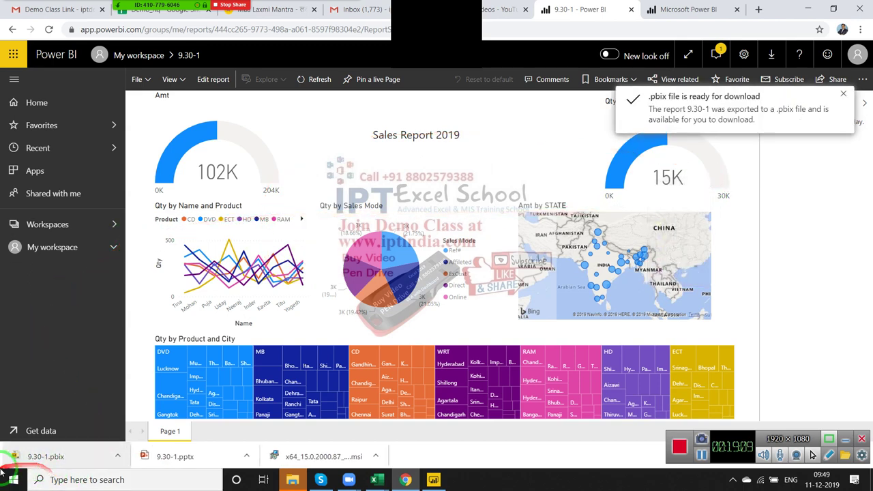
left_click(36, 460)
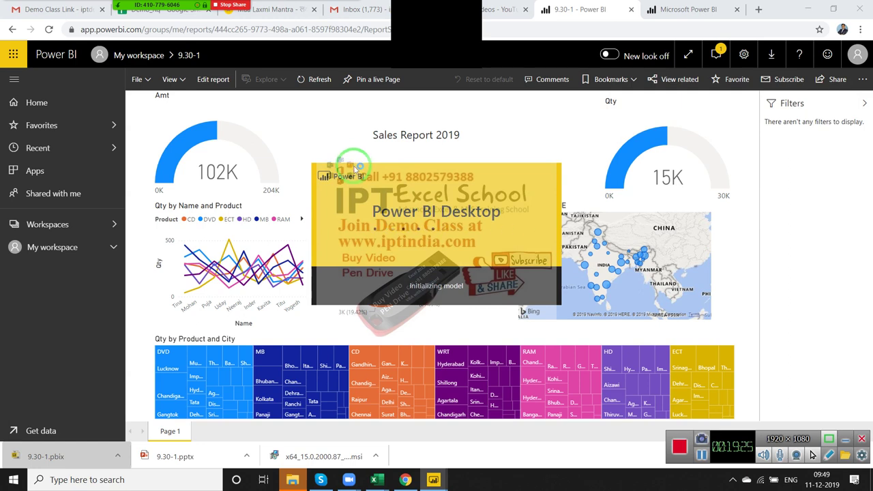
Bring the loading 9.30-1 Power BI Desktop window forward and dismiss the new Filters pane introduction
mouse_move(447, 176)
left_mouse_down()
mouse_move(442, 111)
mouse_move(495, 181)
left_mouse_up()
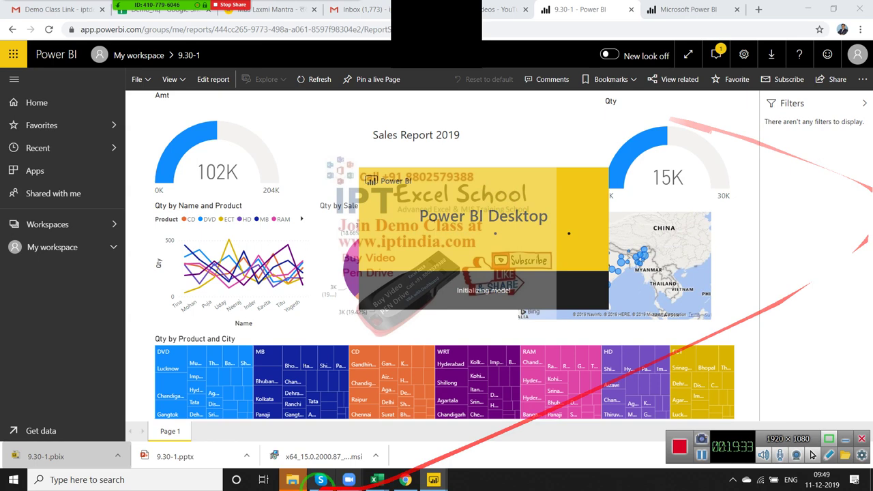
left_click(433, 479)
left_click(396, 450)
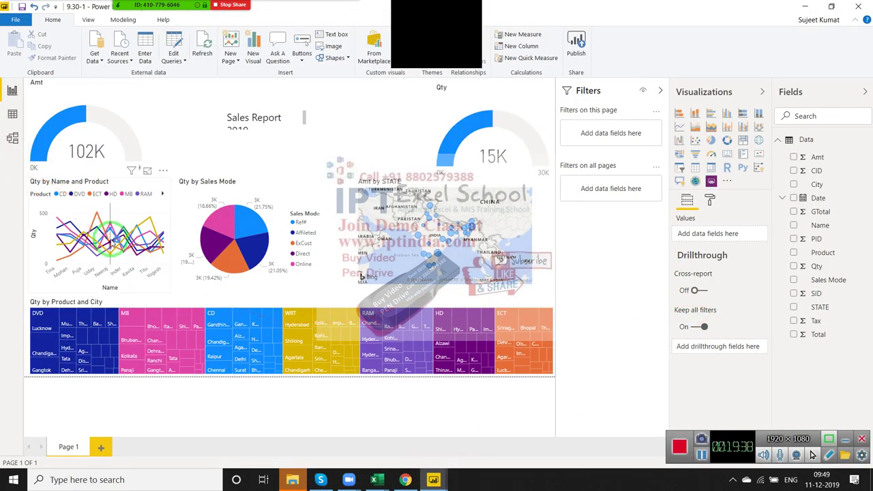
mouse_move(53, 233)
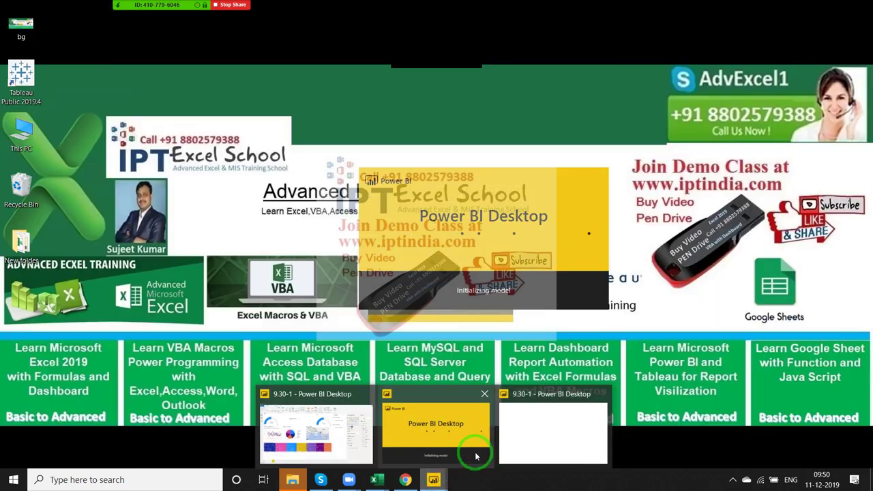
left_click(476, 455)
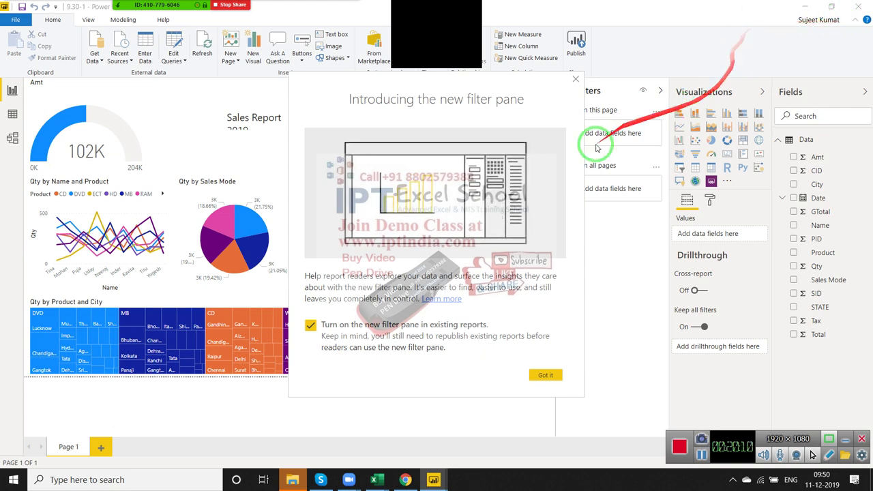
left_click(545, 374)
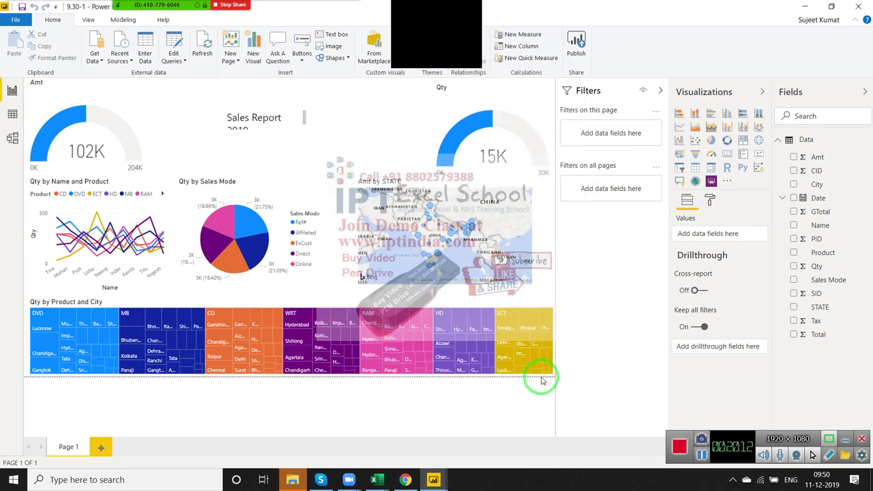
Close Power BI Desktop and the Power BI tabs, refresh the desktop, and restore Chrome
left_click(860, 7)
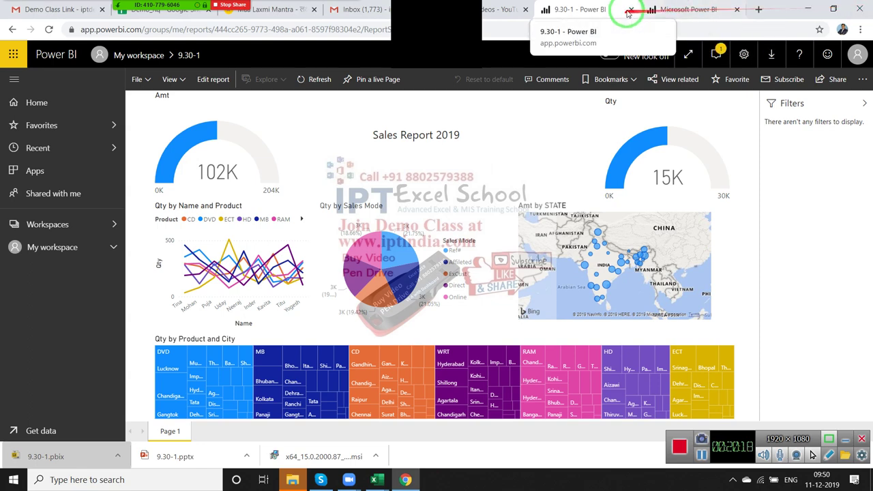
left_click(631, 10)
left_click(631, 9)
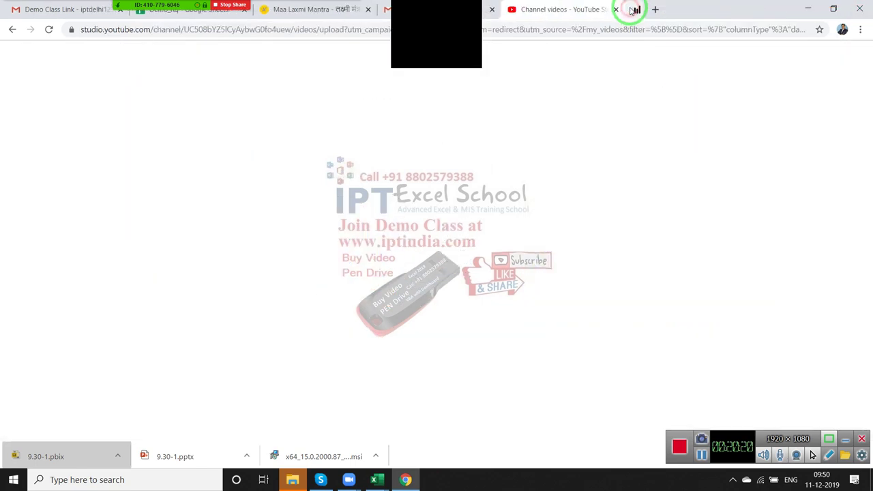
left_click(810, 12)
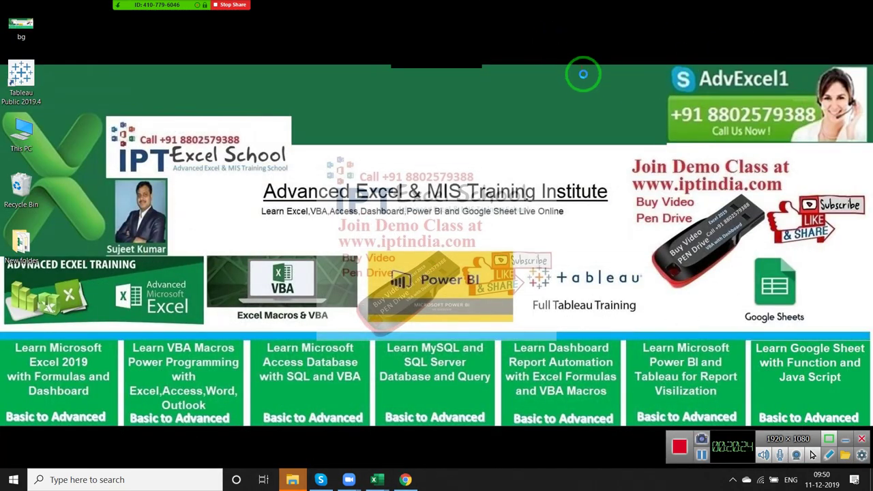
right_click(552, 39)
left_click(589, 74)
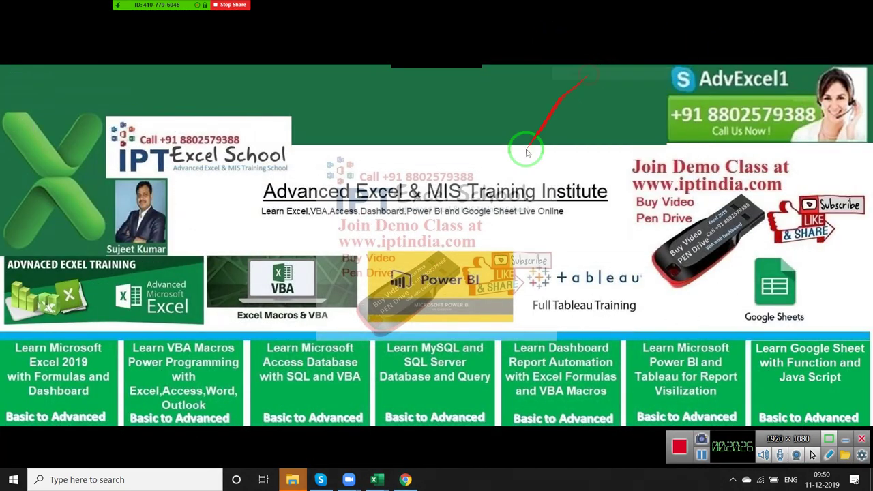
left_click(406, 480)
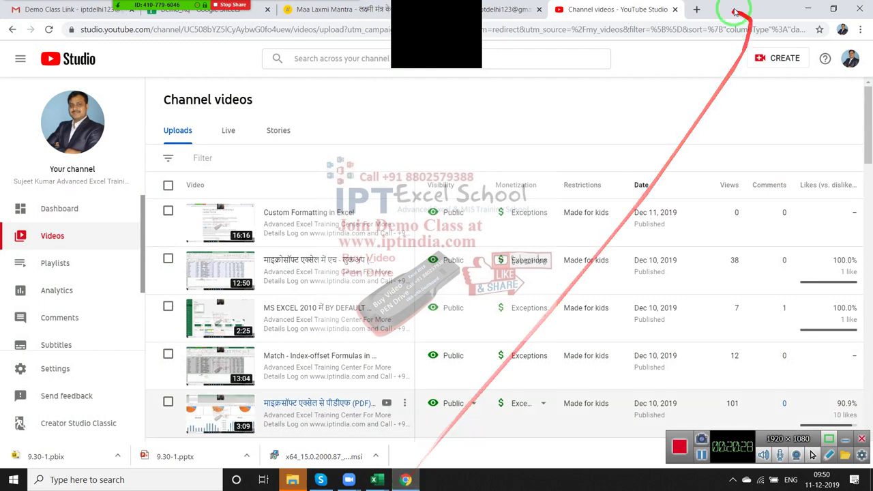
left_click(698, 9)
type("goo")
key("Return")
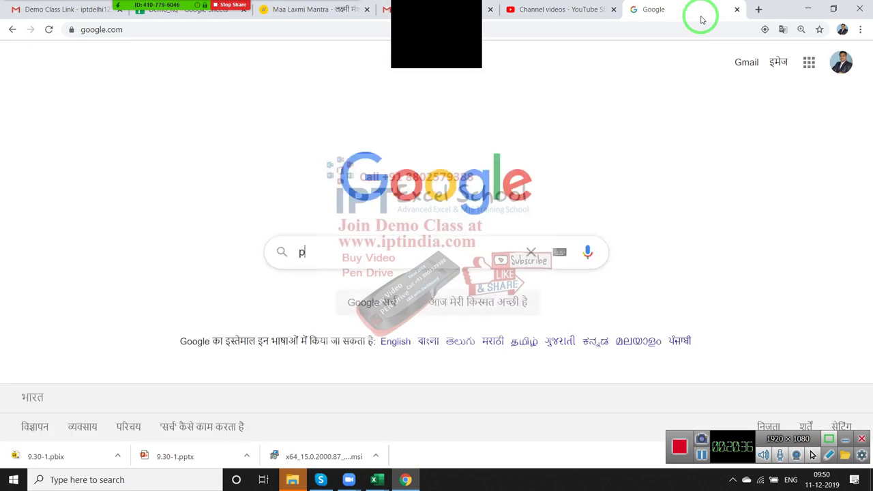
type("ower")
key("Down")
key("Return")
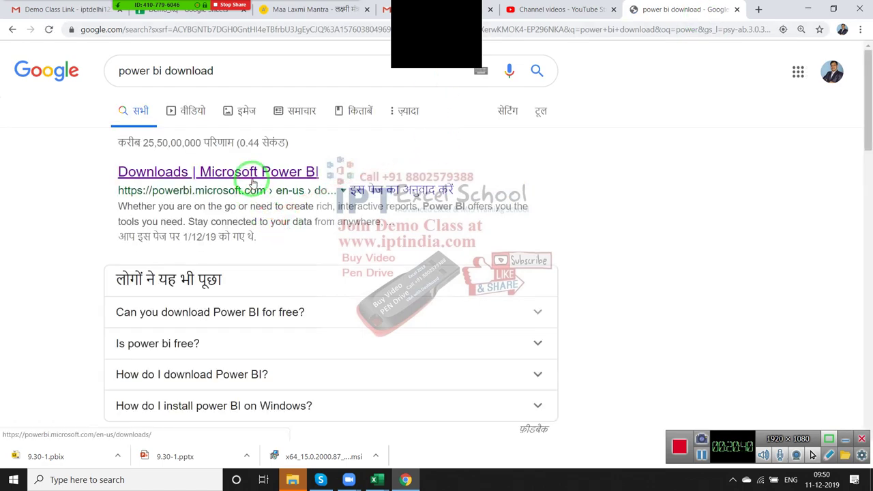
left_click(252, 182)
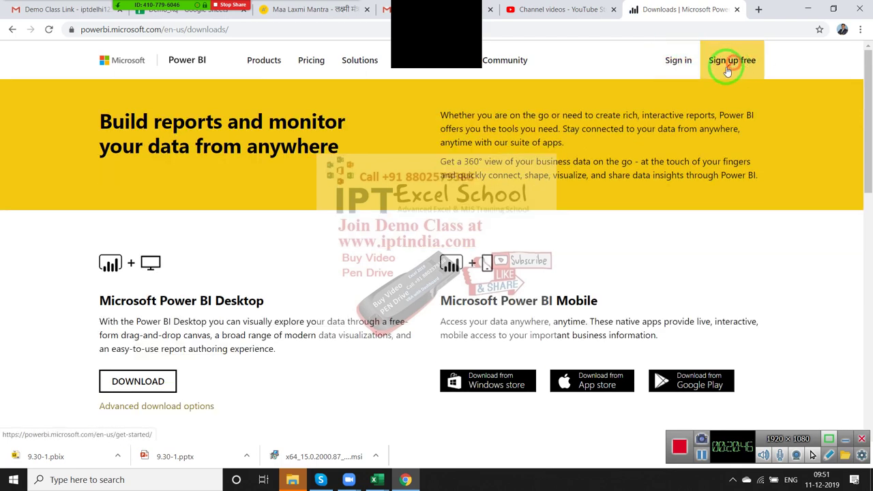
left_click(731, 63)
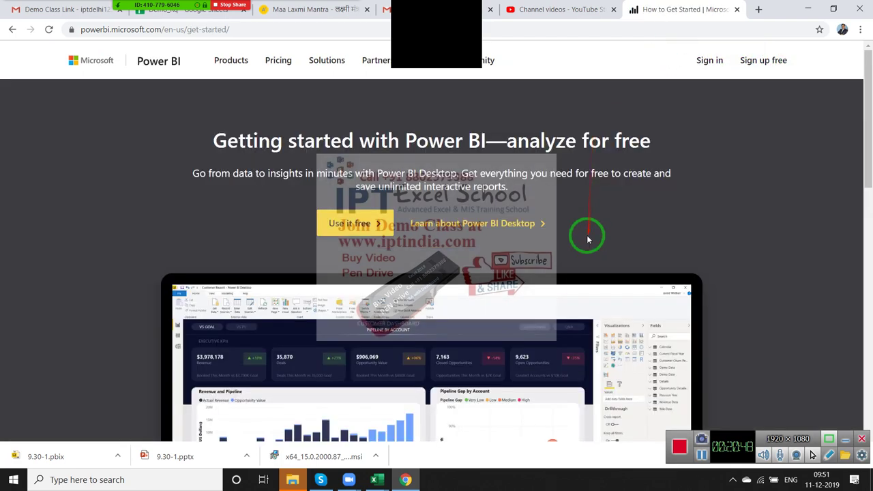
scroll(595, 253, "down", 3)
scroll(595, 253, "up", 3)
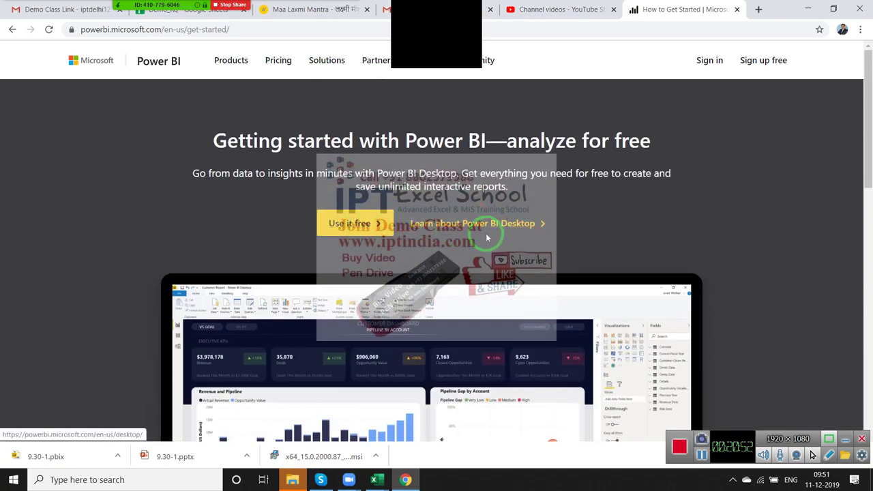
scroll(490, 239, "down", 4)
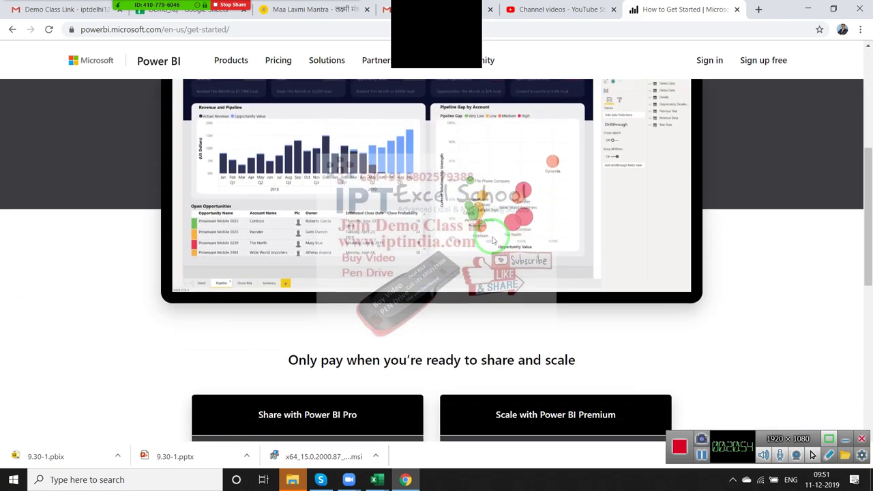
scroll(492, 240, "down", 3)
scroll(492, 240, "up", 3)
scroll(492, 240, "up", 4)
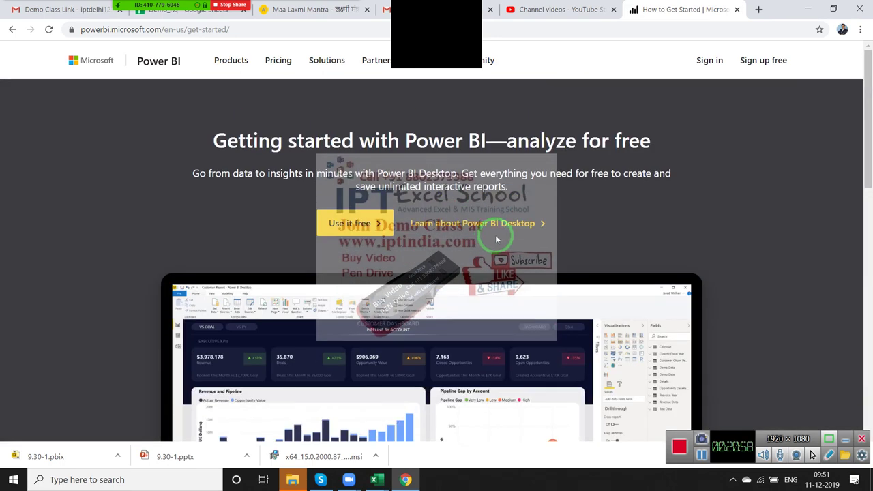
left_click(752, 62)
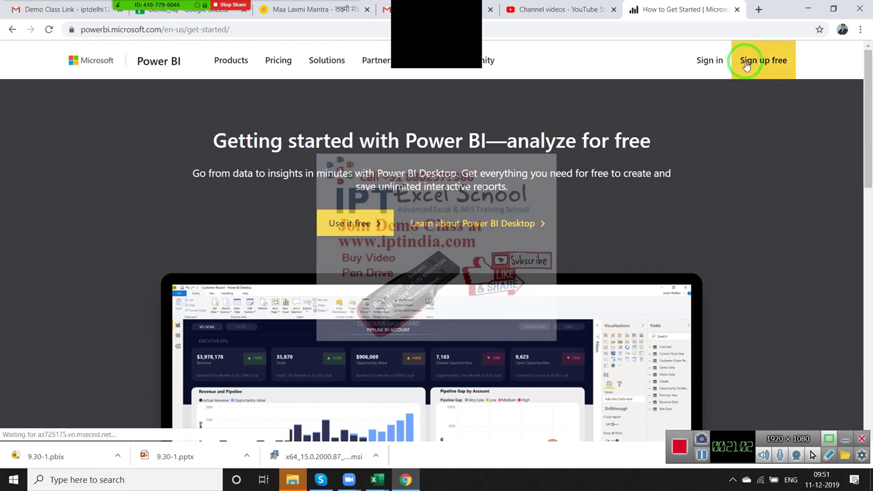
left_click(354, 230)
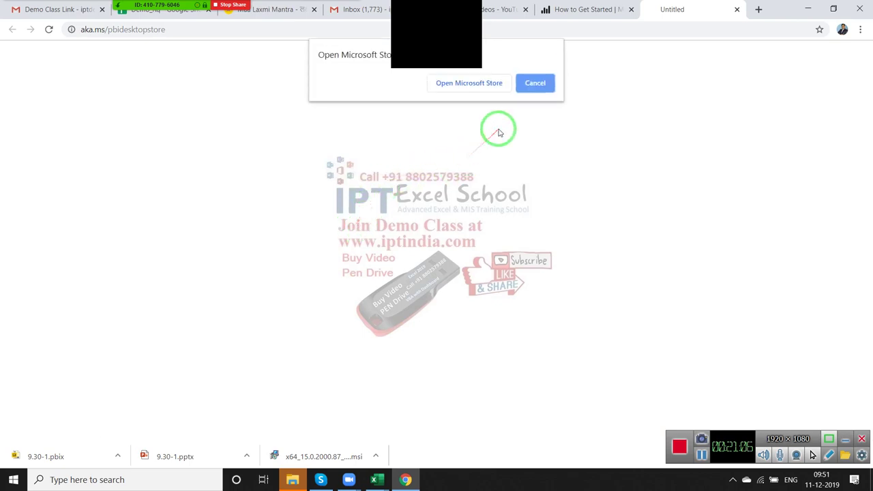
left_click(735, 9)
scroll(482, 296, "down", 3)
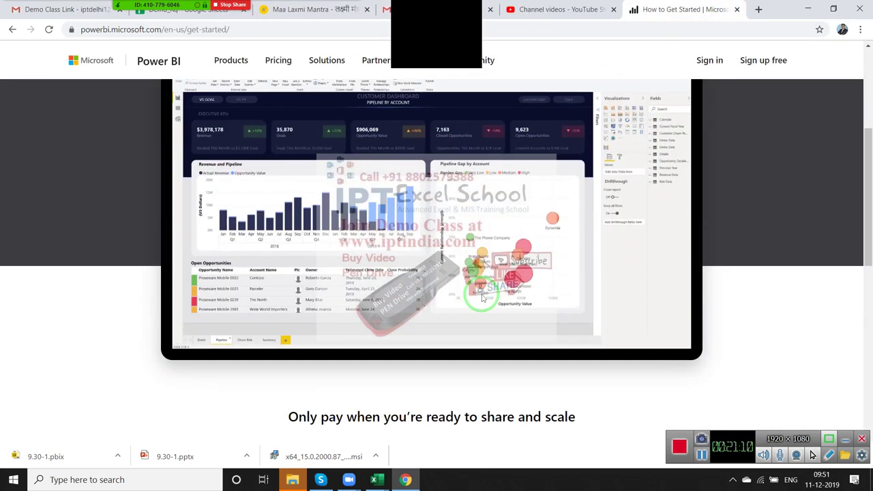
scroll(482, 297, "down", 3)
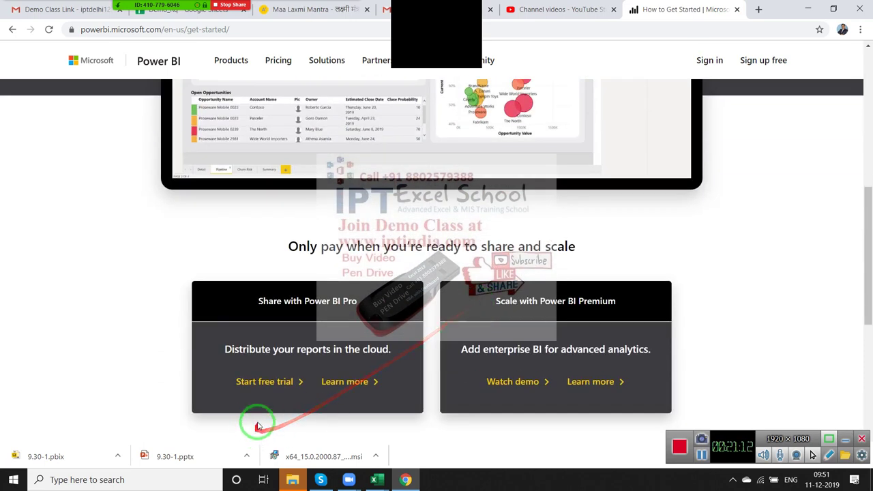
left_click(736, 9)
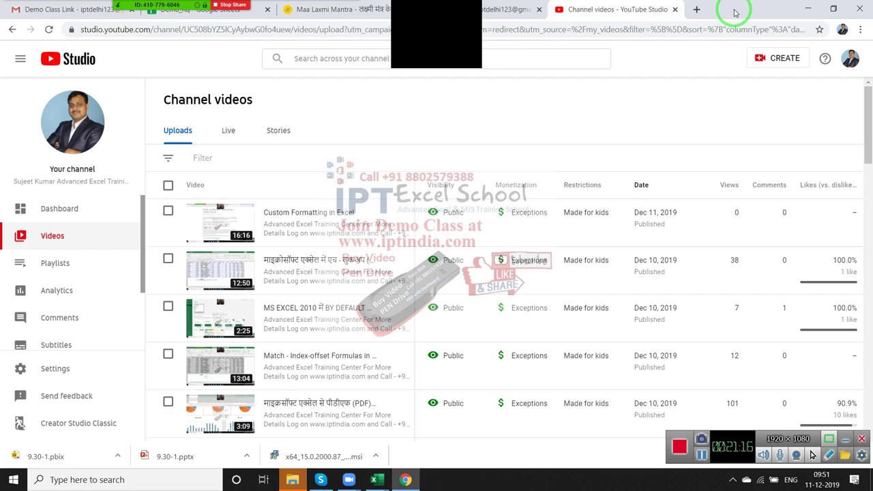
Minimize Chrome and refresh the Windows desktop twice from its context menu
left_click(806, 9)
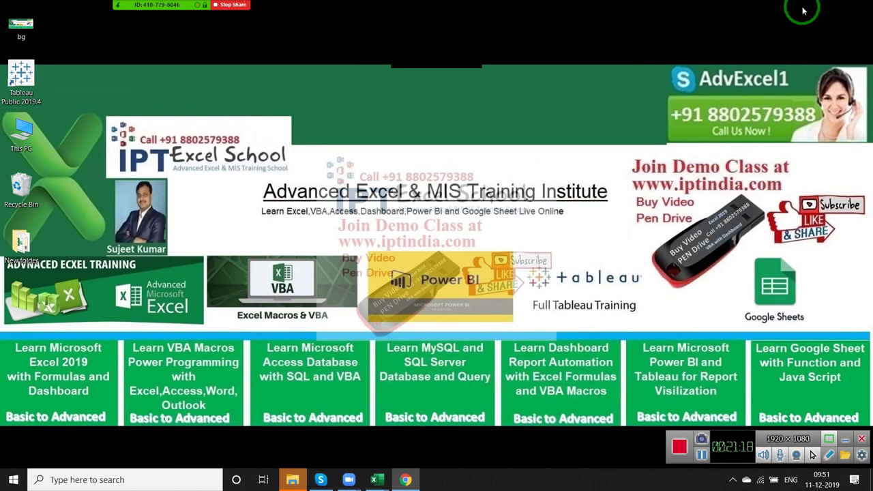
right_click(513, 114)
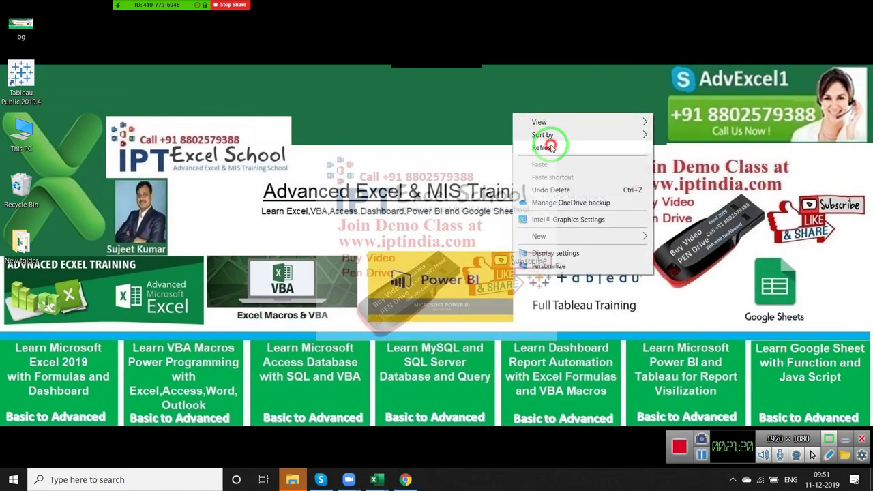
left_click(551, 147)
right_click(523, 111)
left_click(546, 140)
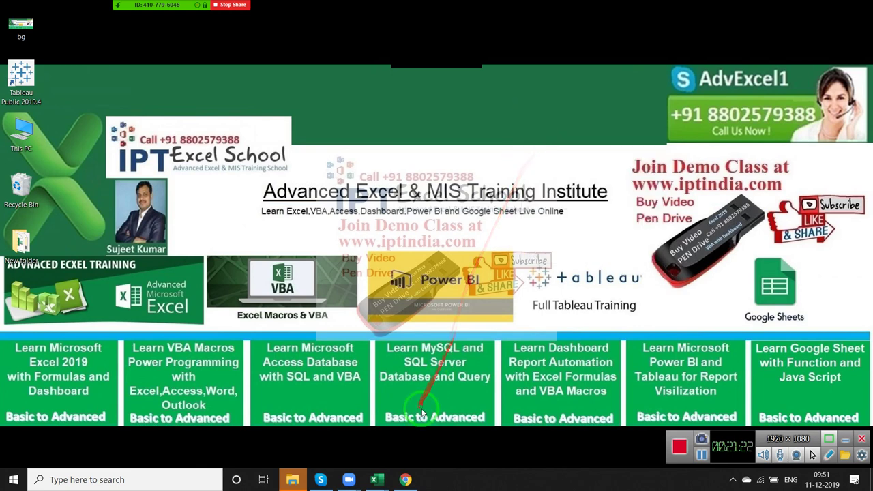
mouse_move(244, 168)
left_mouse_down()
mouse_move(476, 181)
mouse_move(617, 236)
left_mouse_up()
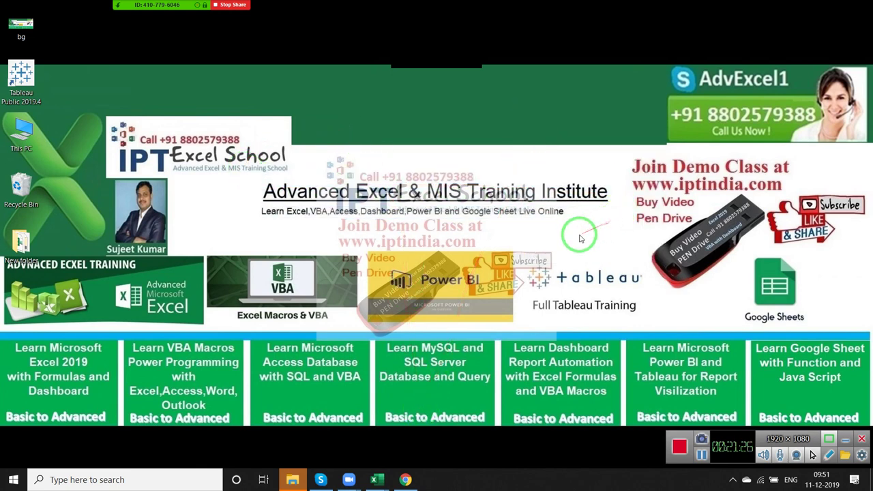
Refresh the desktop, open and close the Start menu, and restore Chrome on YouTube Studio
left_click(406, 481)
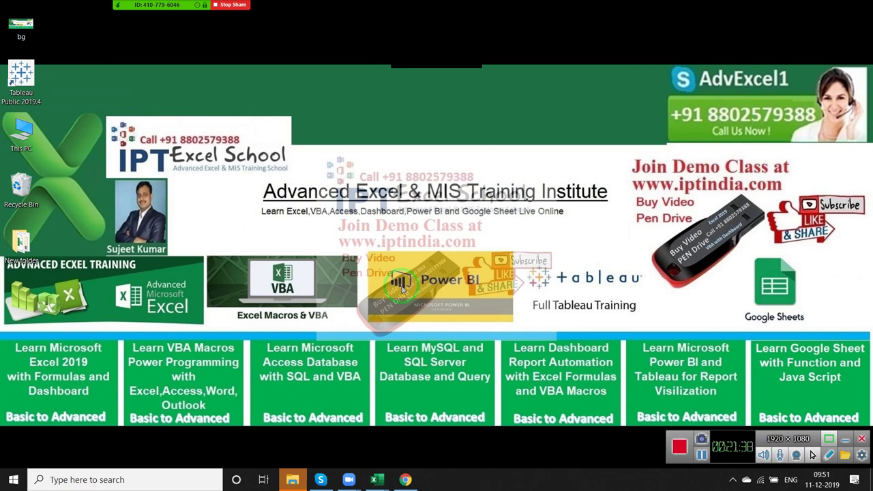
right_click(356, 145)
left_click(399, 181)
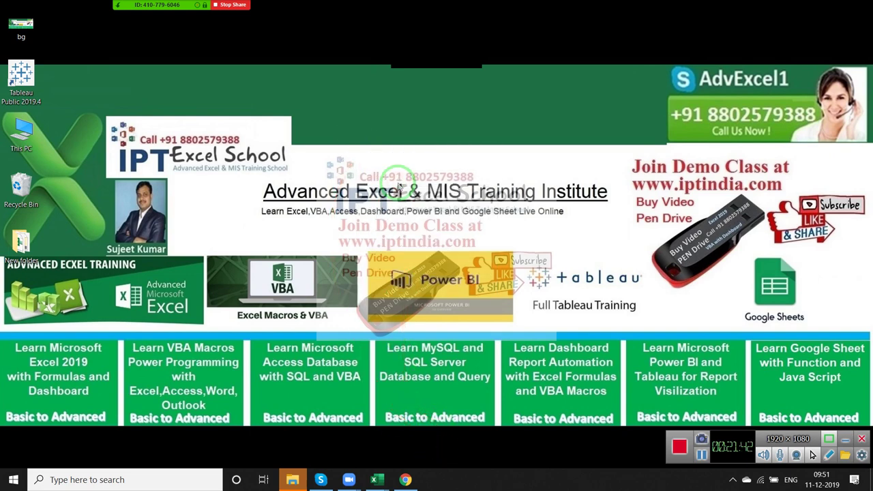
key("super")
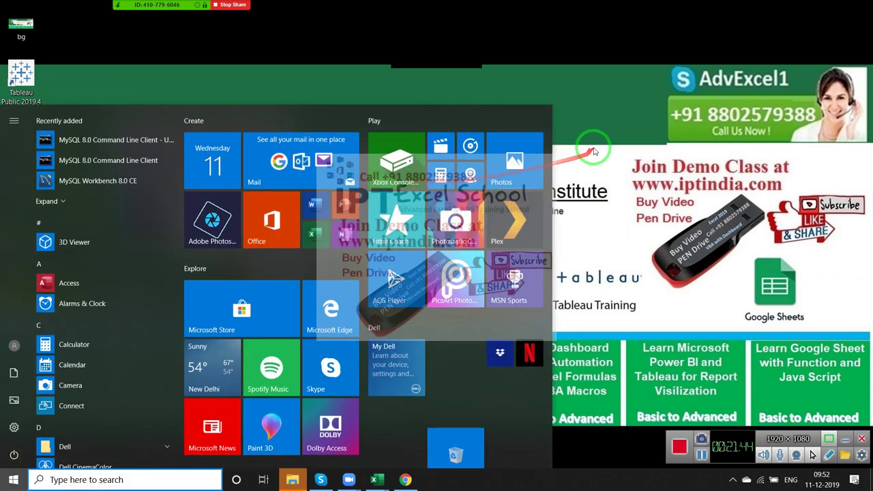
left_click(593, 145)
mouse_move(205, 6)
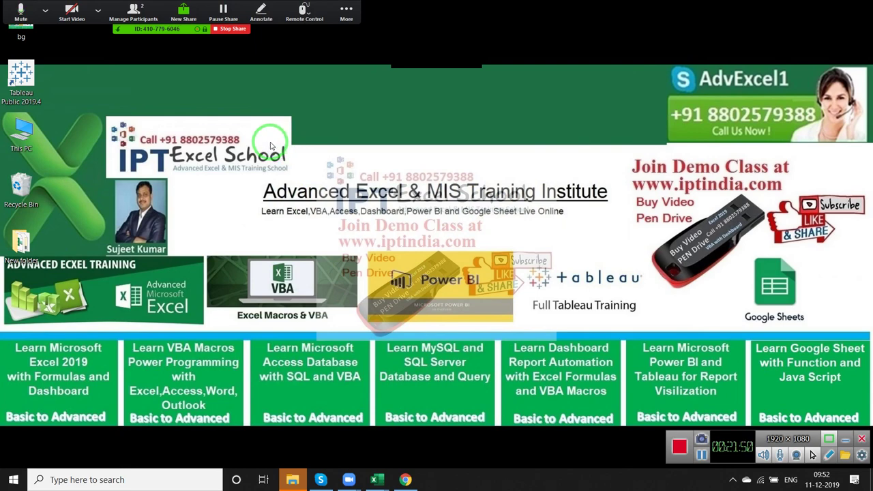
left_click(405, 478)
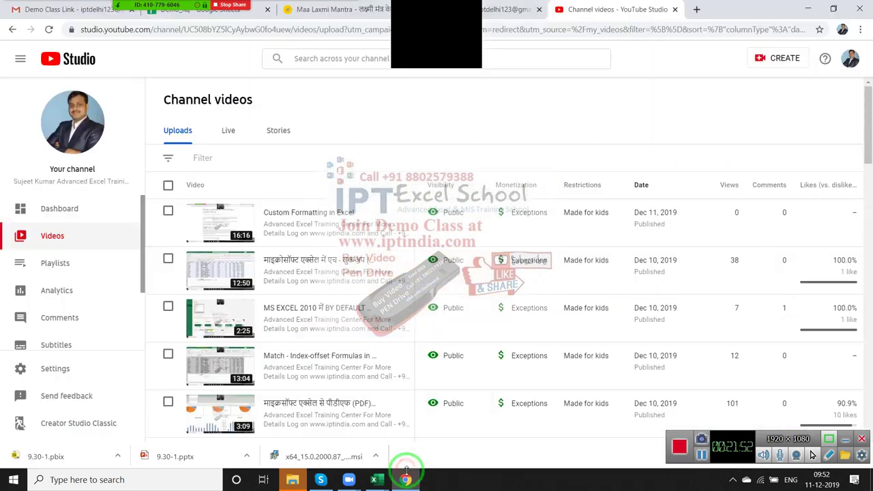
Load iptindia.com in a new tab, close the Book Demo popup, and open the MS Power BI syllabus PDF
left_click(696, 9)
type("ipt")
key("Return")
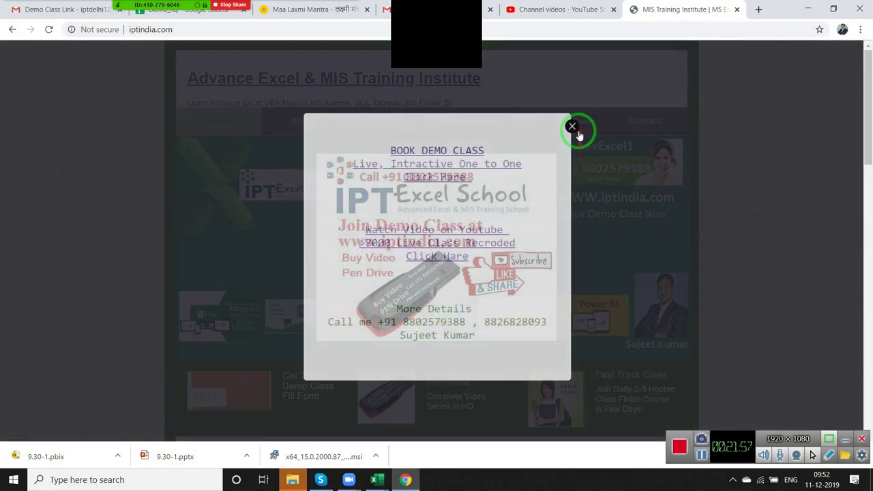
left_click(571, 127)
scroll(579, 195, "down", 5)
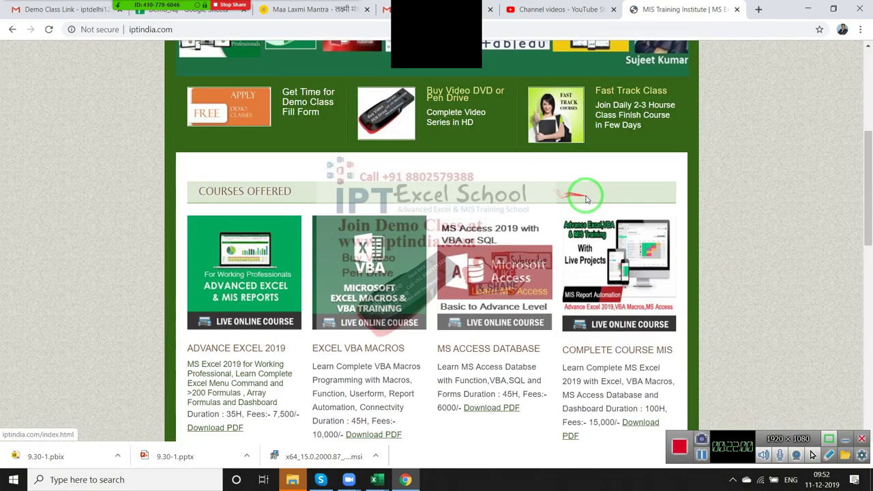
scroll(605, 204, "down", 2)
scroll(604, 198, "down", 2)
scroll(604, 198, "down", 1)
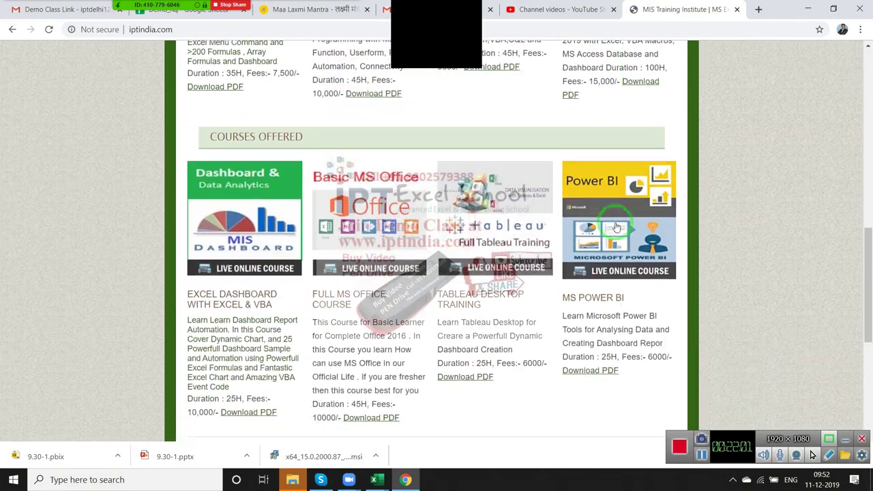
left_click(598, 374)
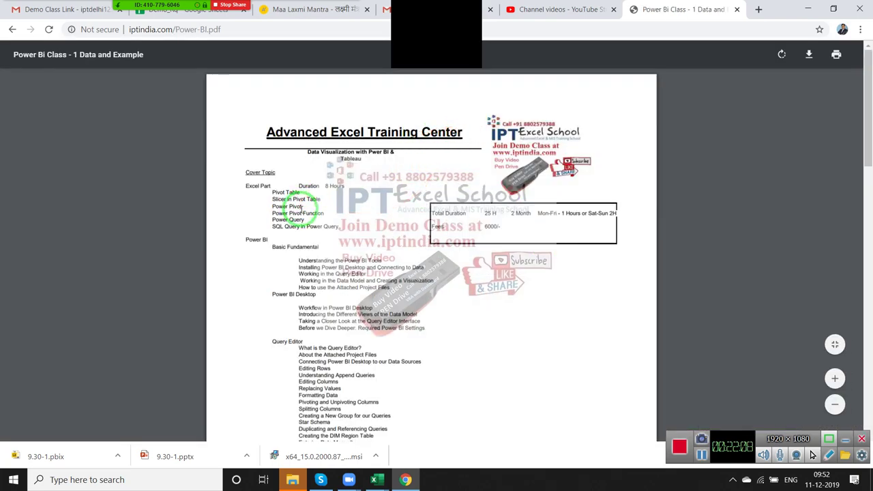
left_click_drag(265, 185, 337, 217)
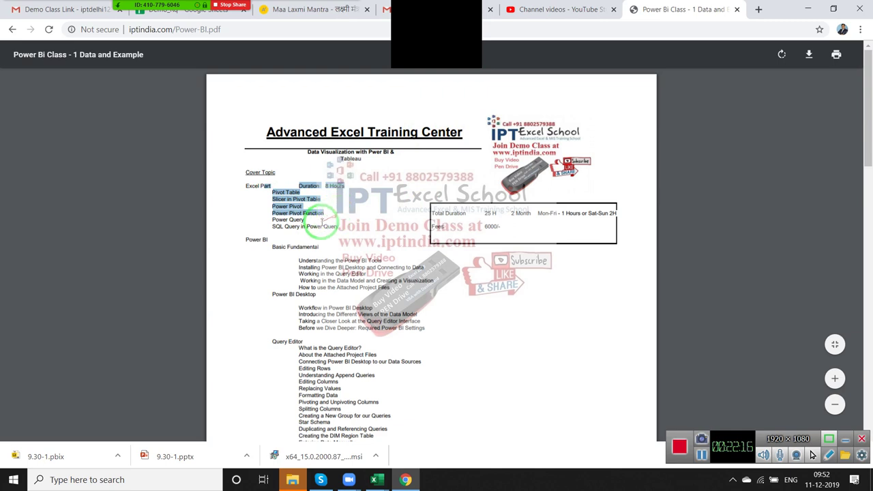
triple_click(326, 229)
left_click_drag(337, 229, 275, 192)
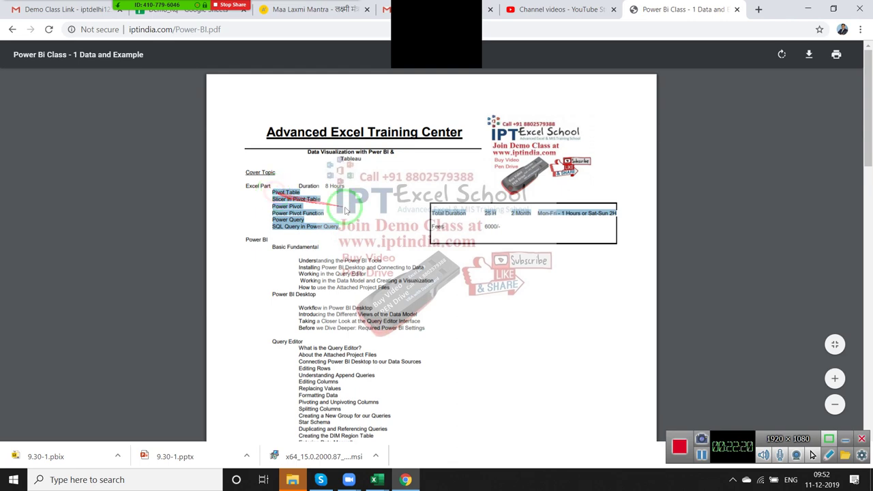
left_click(346, 210)
scroll(311, 225, "down", 1)
scroll(312, 225, "up", 1)
left_click_drag(339, 228, 273, 193)
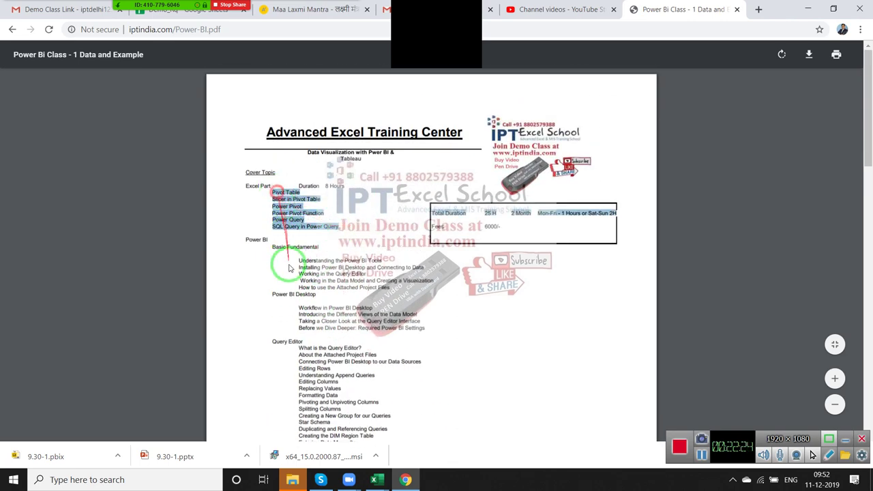
left_click_drag(286, 257, 331, 343)
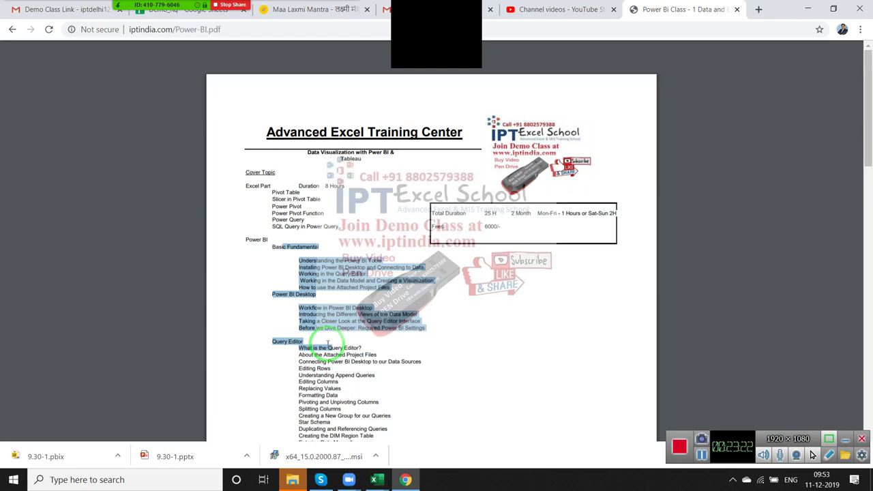
left_click(306, 341)
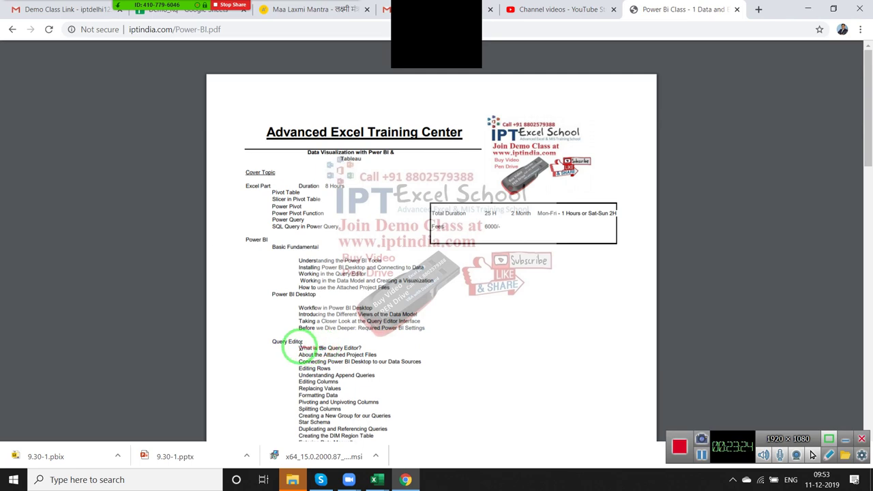
Highlight the first two Query Editor topics, then highlight 'Power Query' in the Excel Part list above
scroll(295, 341, "down", 4)
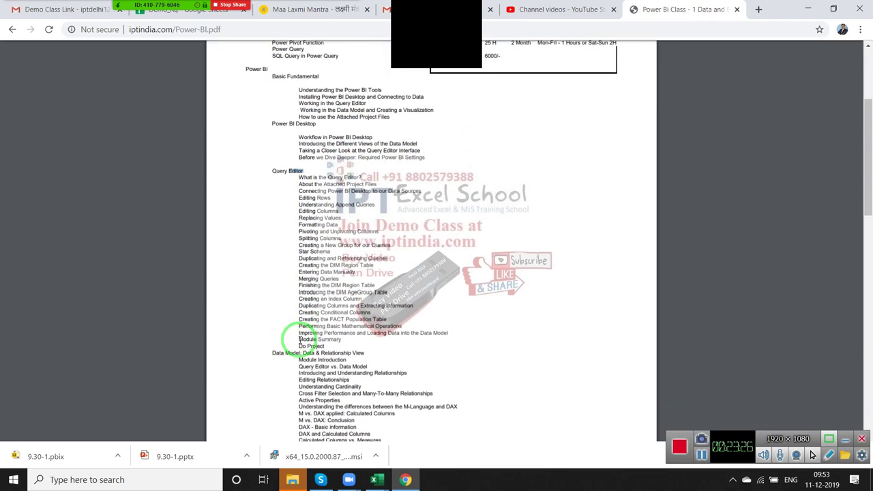
left_click_drag(299, 176, 375, 182)
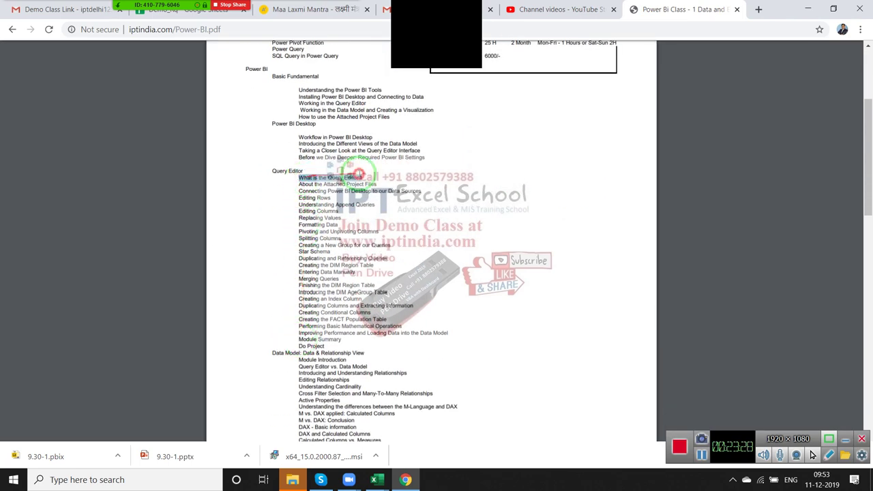
scroll(373, 177, "up", 1)
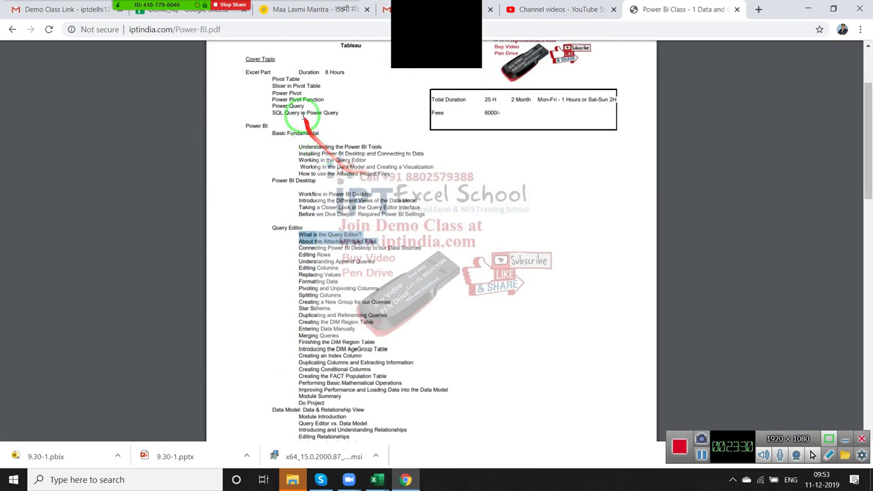
left_click_drag(304, 107, 272, 106)
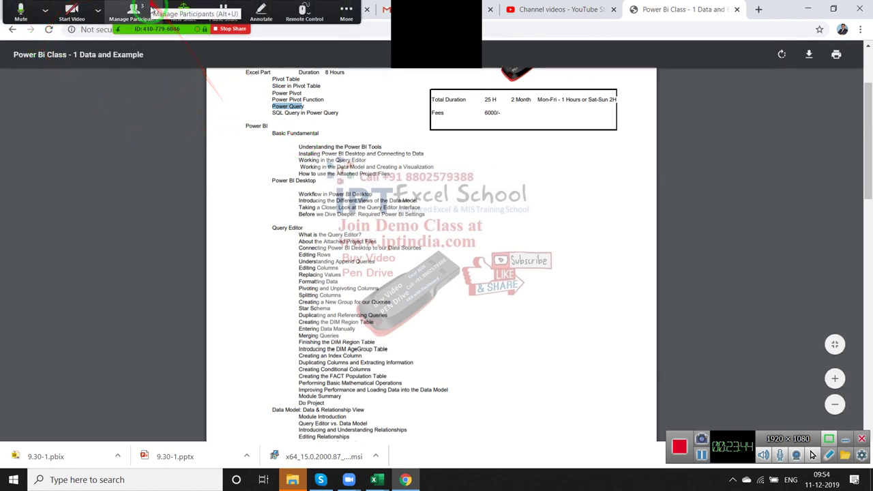
Show the three Zoom meeting participants, then switch Chrome to the Gmail 'Demo Class Link' email
left_click(148, 15)
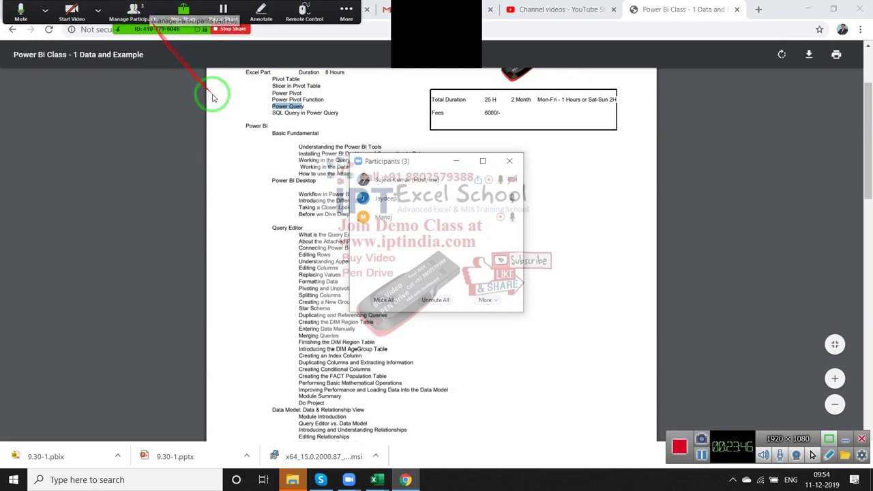
left_click(215, 119)
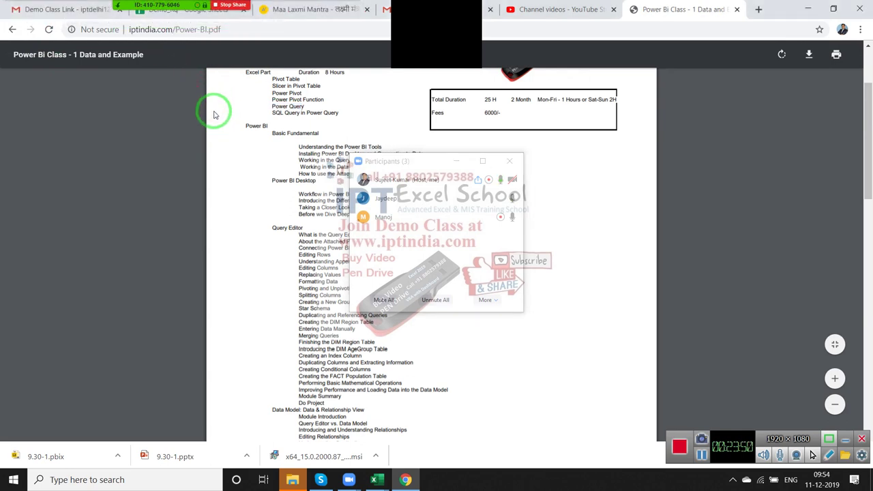
left_click(43, 9)
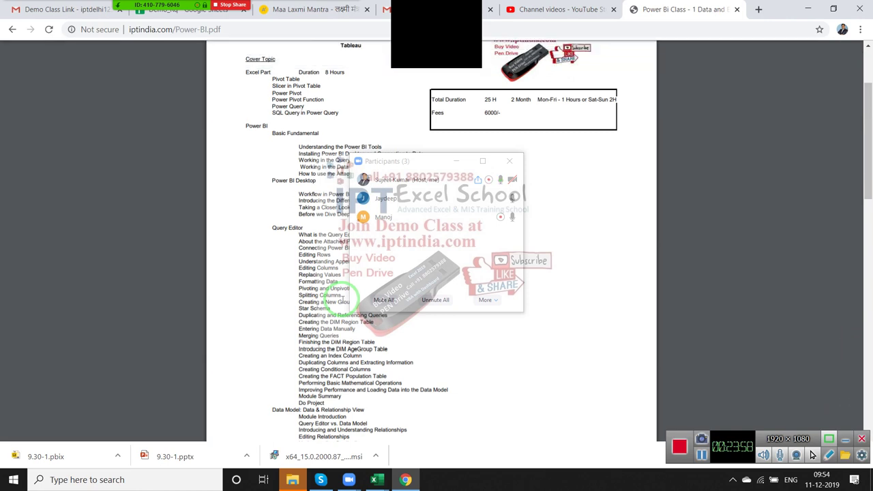
left_click(27, 9)
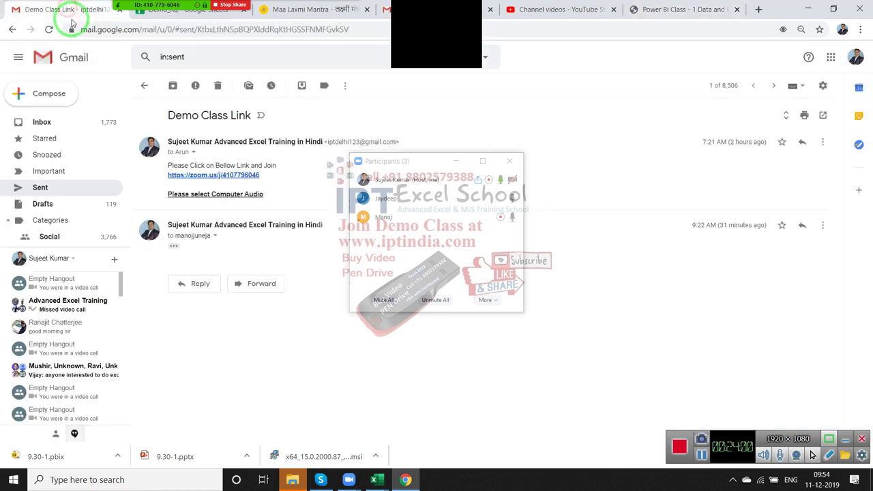
Search the Gmail inbox for 'pivot table' and close the Zoom Participants window
left_click(64, 121)
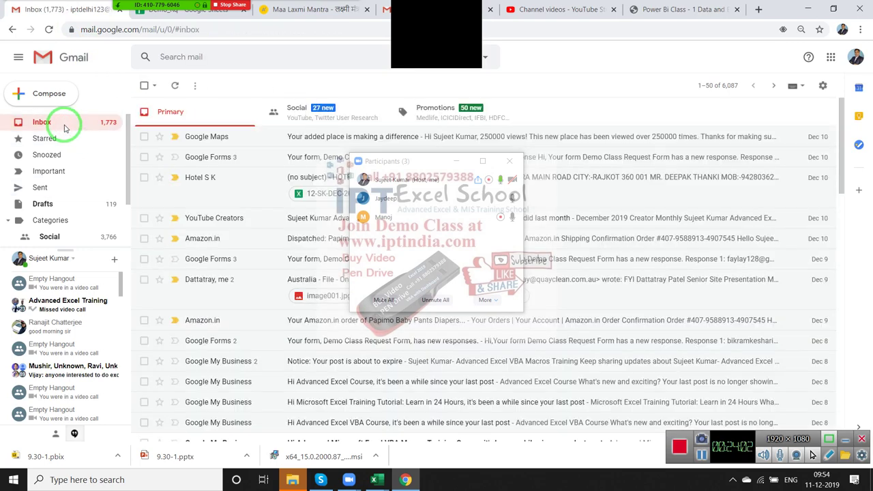
left_click(201, 59)
type("Power")
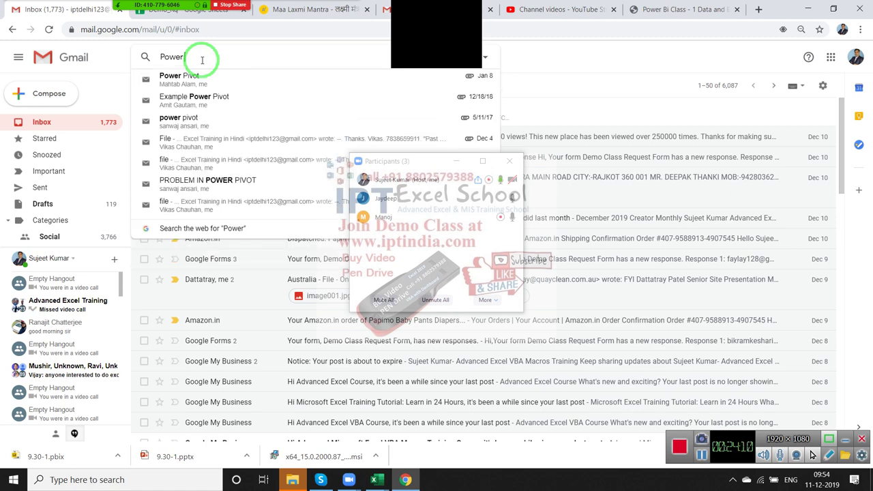
key("BackSpace")
key("BackSpace")
key("BackSpace")
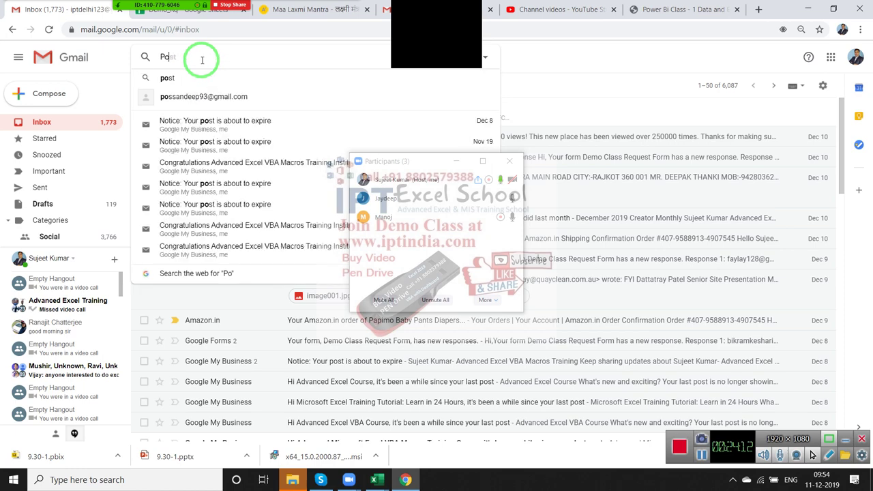
key("BackSpace")
type("ivot")
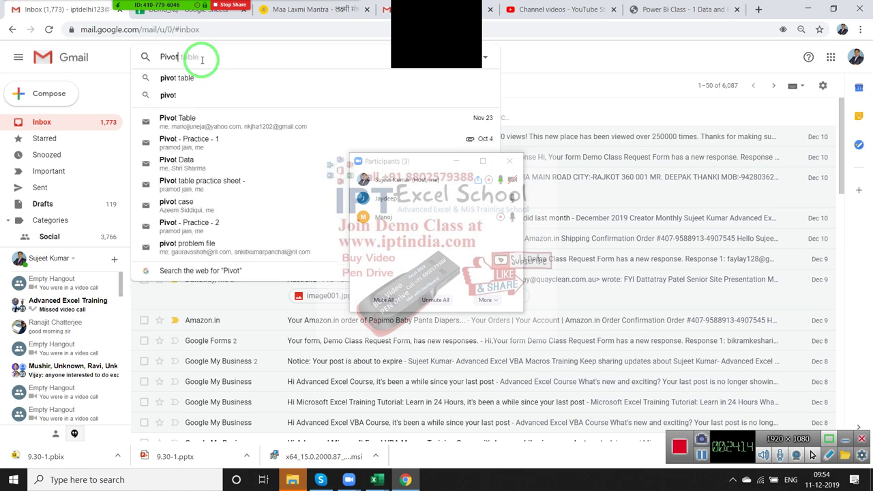
key("Down")
key("Return")
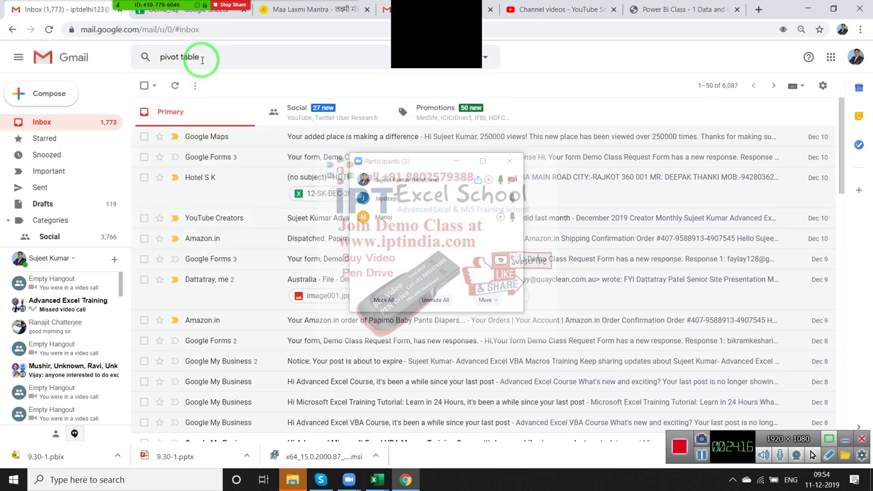
left_click(509, 163)
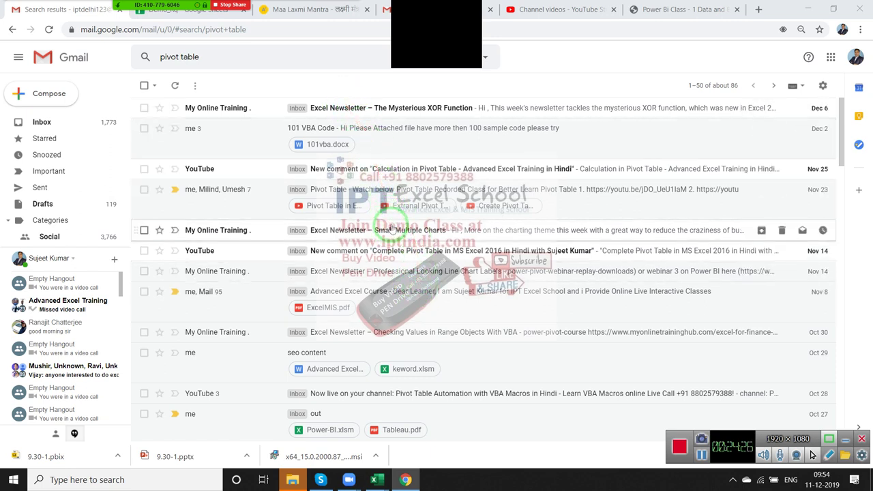
Open the 'Pivot Table' class email, look over its recording links, and start forwarding it
left_click(590, 211)
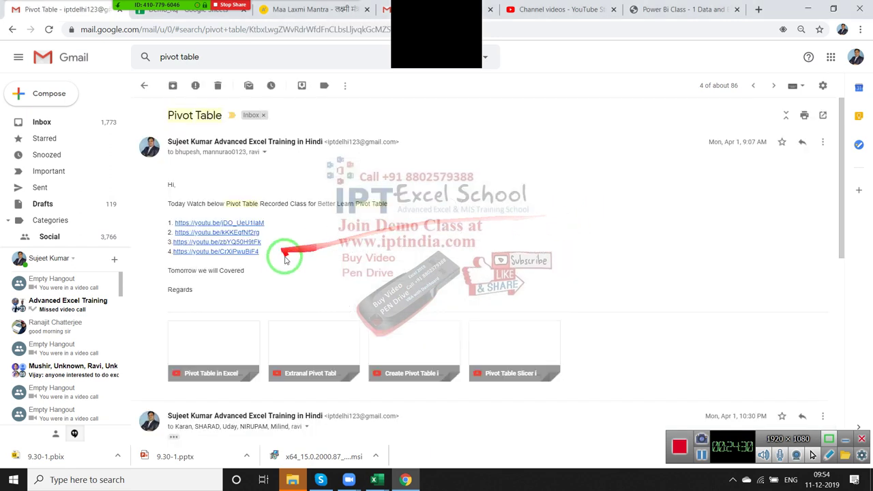
left_click_drag(244, 271, 169, 185)
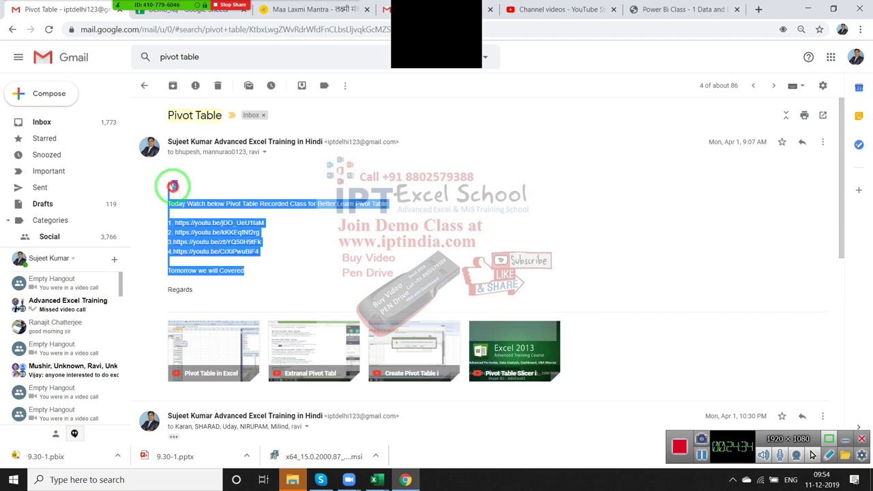
mouse_move(198, 290)
left_mouse_down()
mouse_move(176, 271)
mouse_move(166, 201)
left_mouse_up()
left_click(294, 170)
left_click(822, 142)
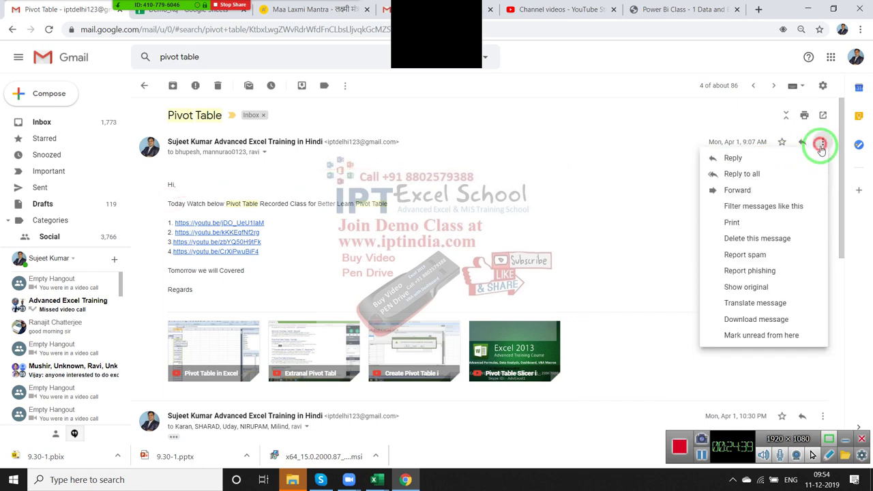
left_click(769, 192)
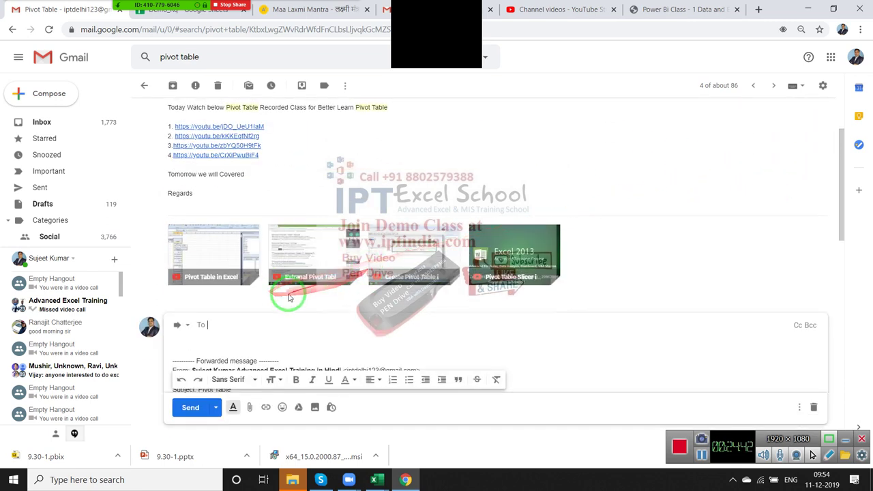
Pop the forward out into its own window and delete the forwarded-message header
left_click(184, 324)
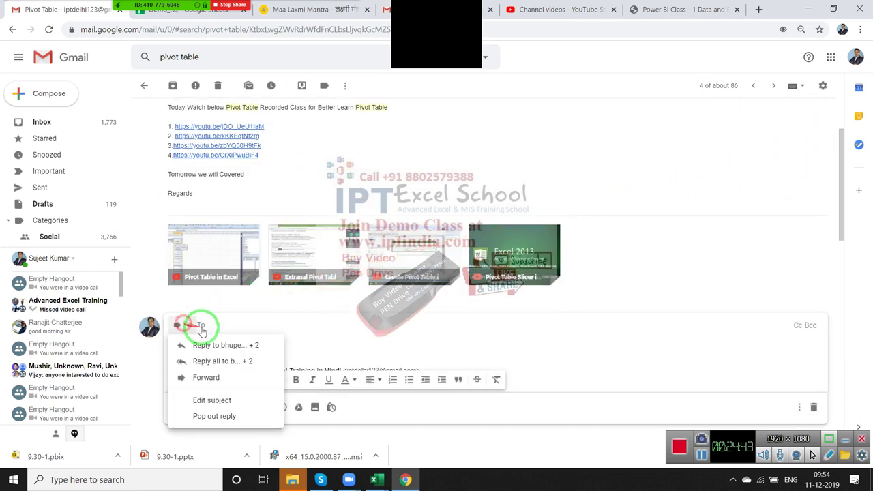
left_click(215, 401)
left_click_drag(575, 260, 538, 166)
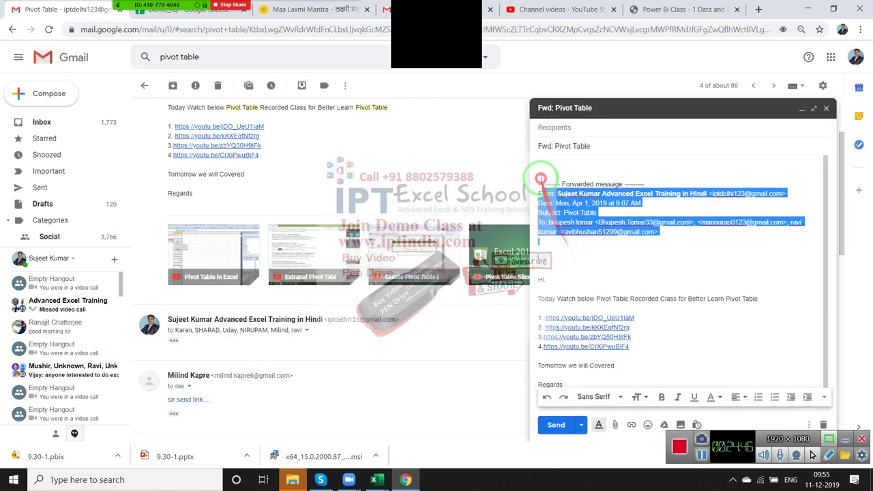
key("Delete")
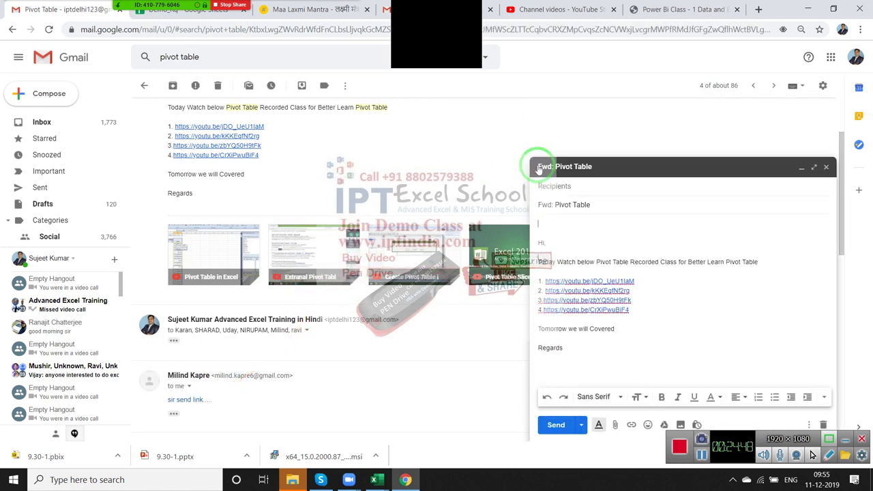
Add two participants as recipients and send the forwarded class links
left_click(553, 185)
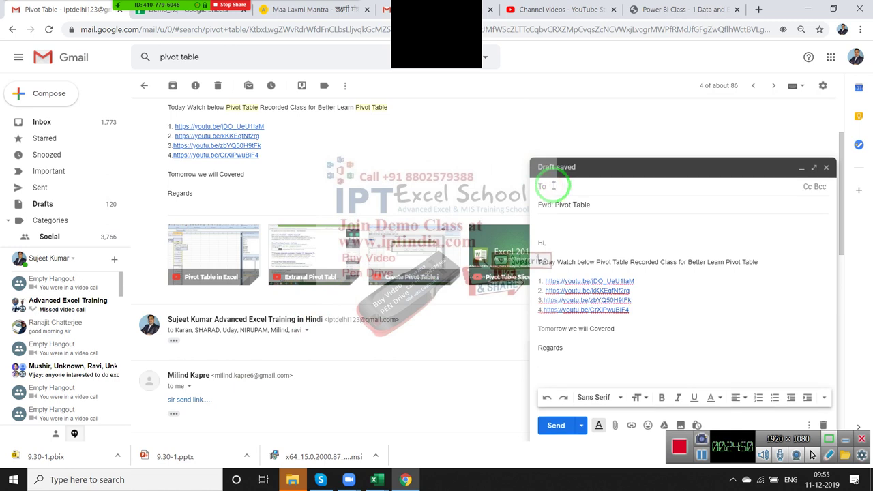
type("mano")
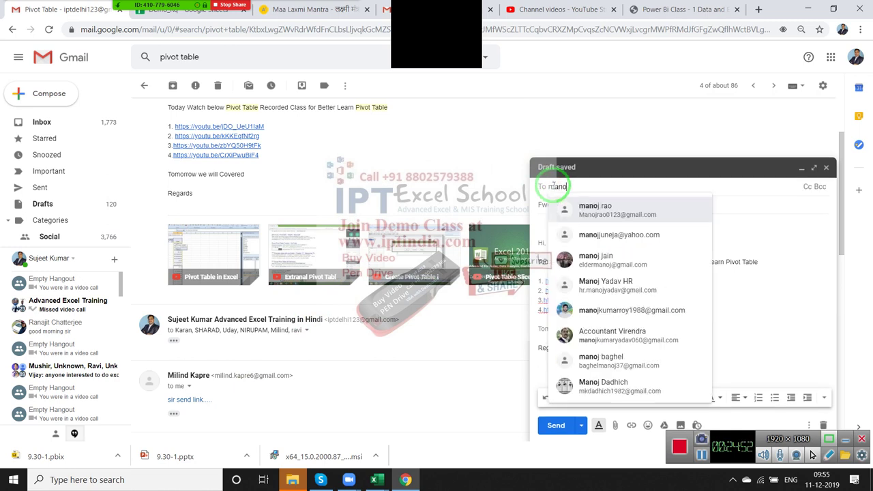
left_click(610, 235)
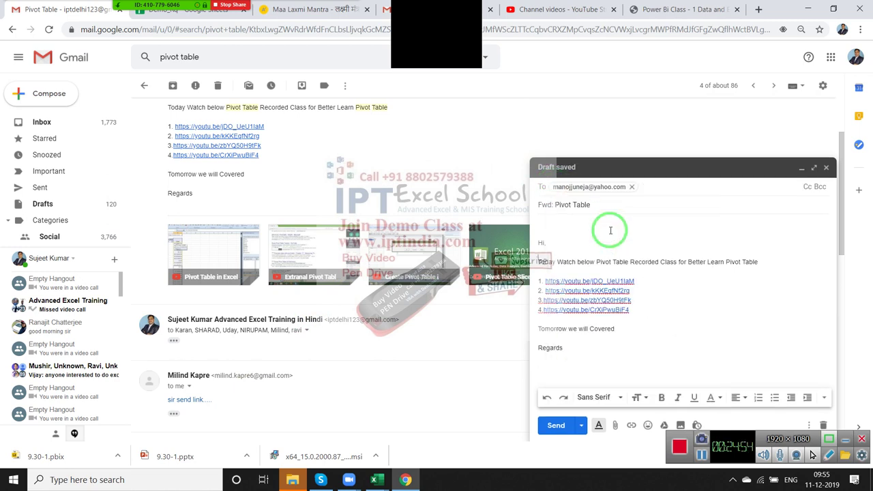
type("jay")
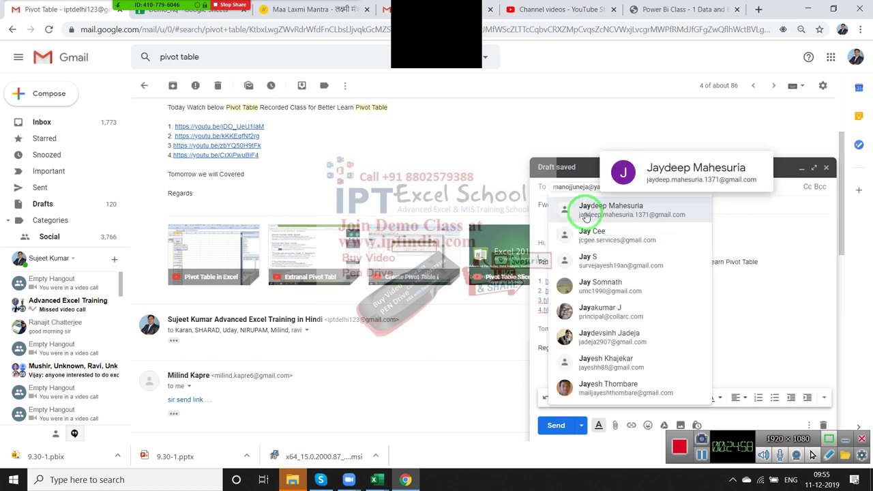
left_click(585, 215)
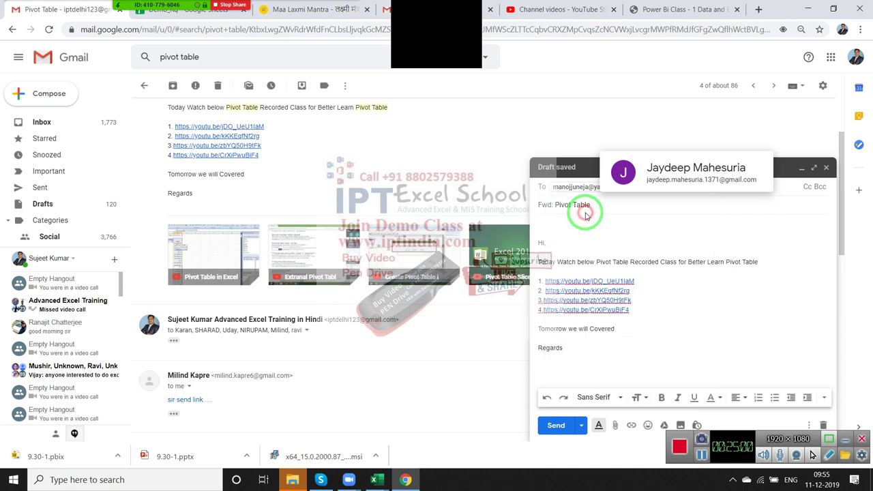
left_click(560, 425)
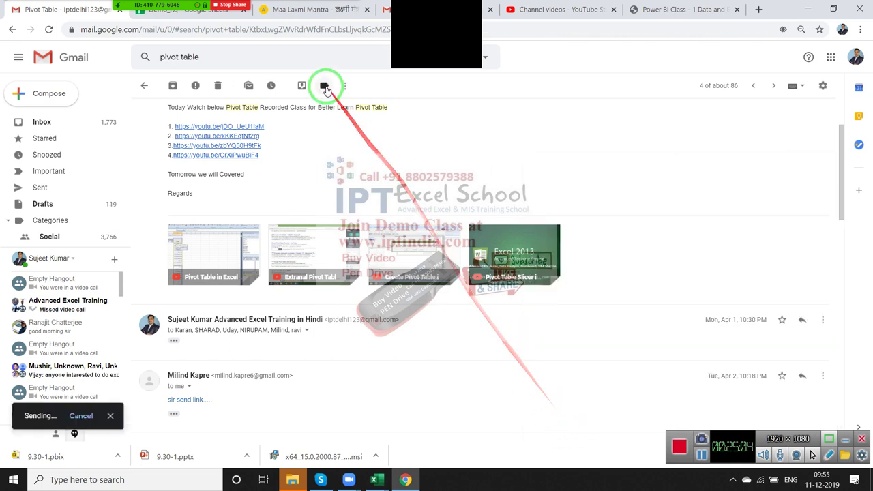
Return Gmail to the Inbox and show the Windows desktop with Win+D
left_click(55, 123)
key("super+d")
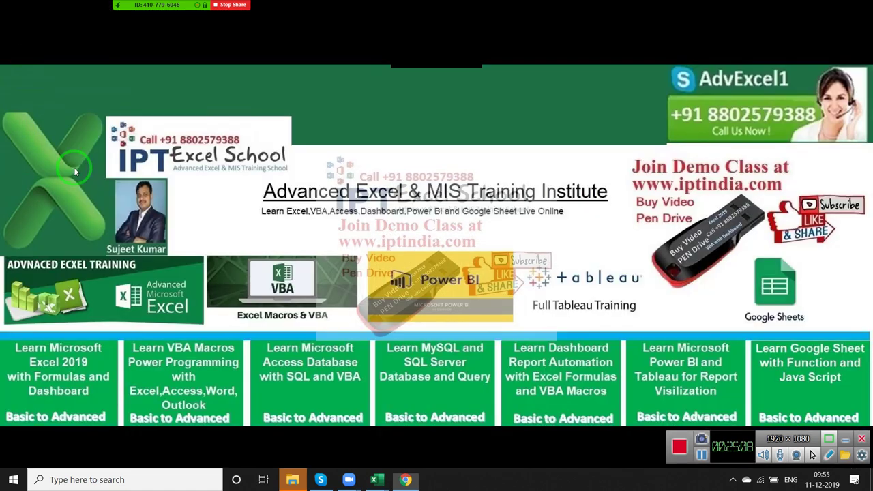